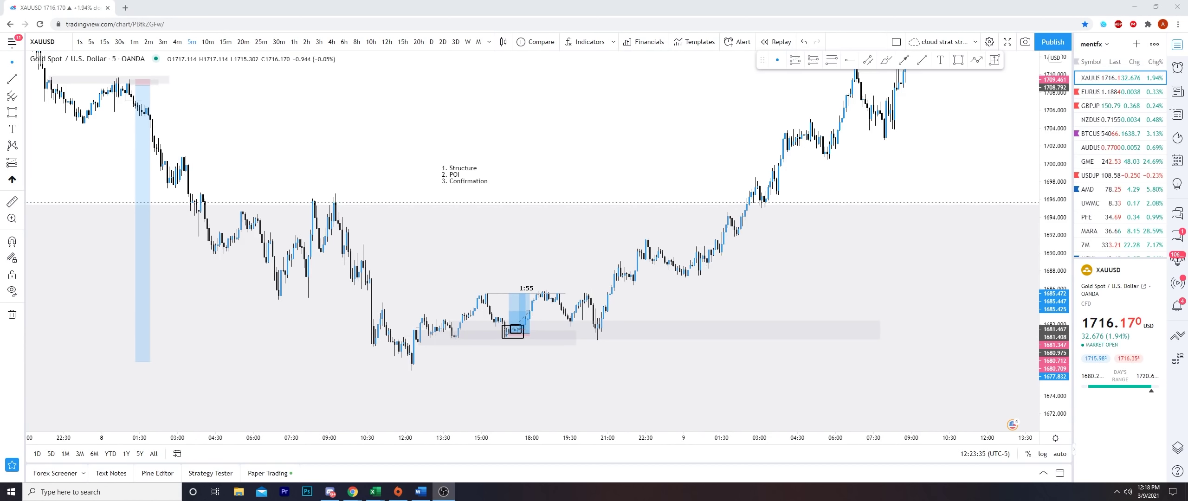
- Move the Structure, POI, Confirmation text note up and to the left above the price lows
{"action": "left_click_drag", "start_coordinate": [466, 174], "coordinate": [424, 162]}
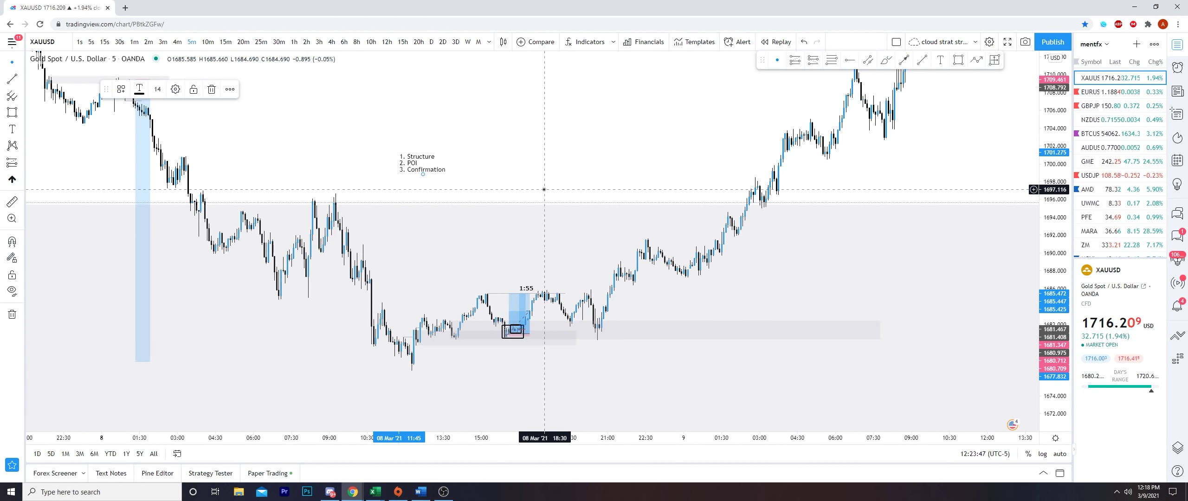
{"action": "left_click", "coordinate": [549, 330]}
{"action": "key", "text": "Escape"}
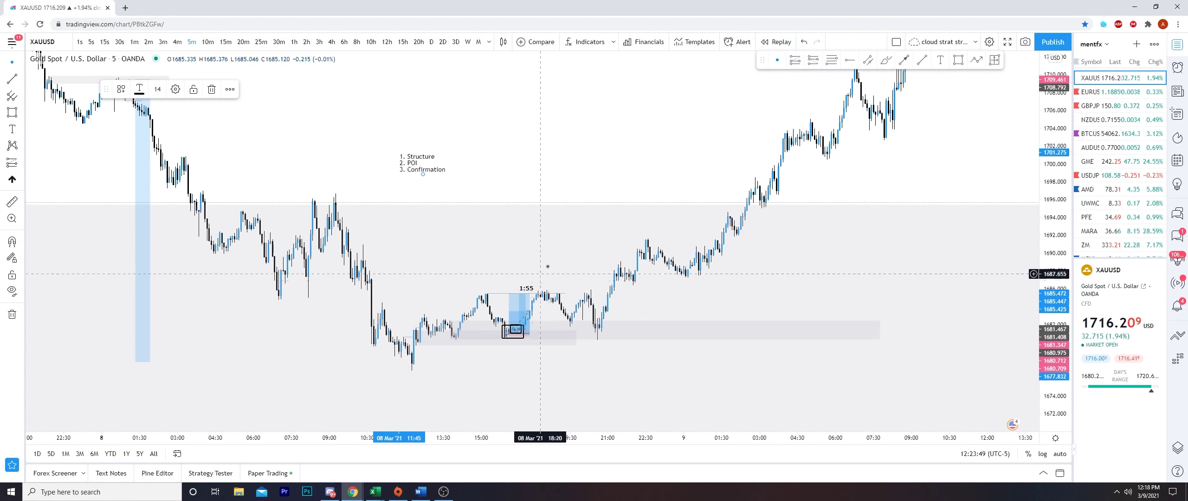
- Switch the gold chart to the 1h timeframe and delete the Structure, POI, Confirmation text note
{"action": "left_click", "coordinate": [295, 42]}
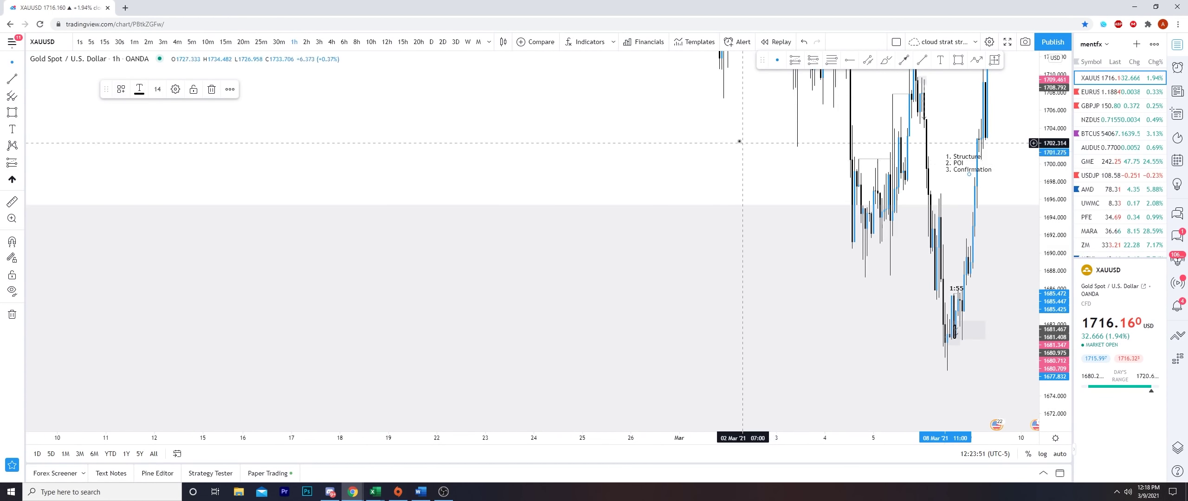
{"action": "left_click_drag", "start_coordinate": [1041, 351], "coordinate": [1041, 354]}
{"action": "left_click", "coordinate": [738, 229]}
{"action": "key", "text": "Delete"}
{"action": "left_click", "coordinate": [788, 165]}
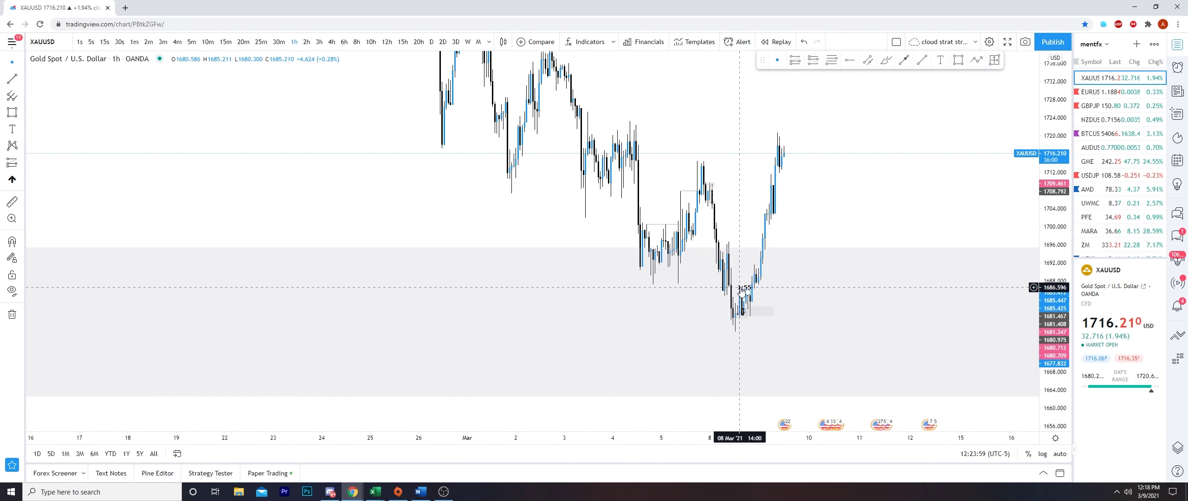
{"action": "left_click_drag", "start_coordinate": [844, 215], "coordinate": [798, 214]}
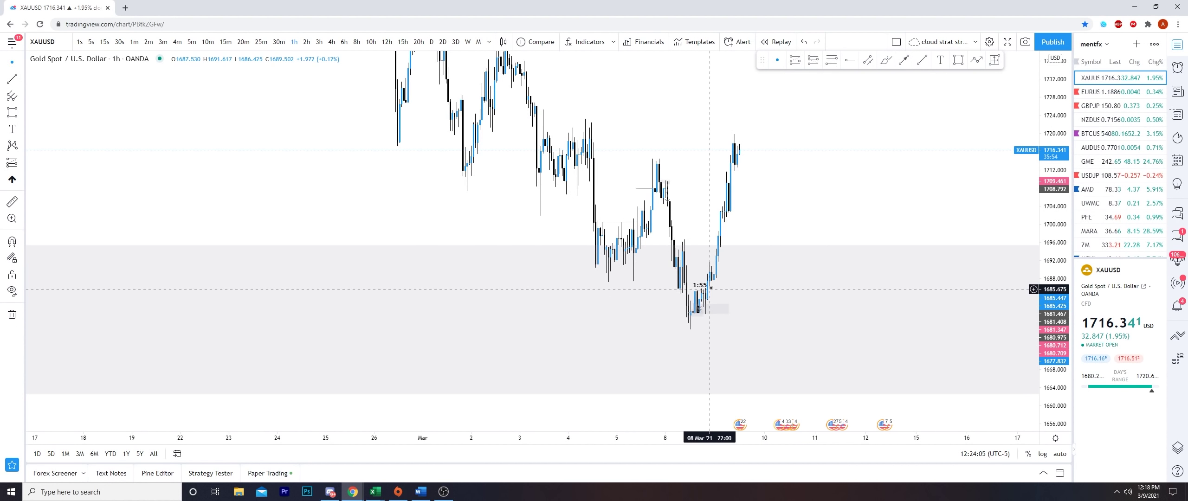
- Draw a rectangle over the consolidation at the 8 March low and remove it again
{"action": "left_click", "coordinate": [957, 61]}
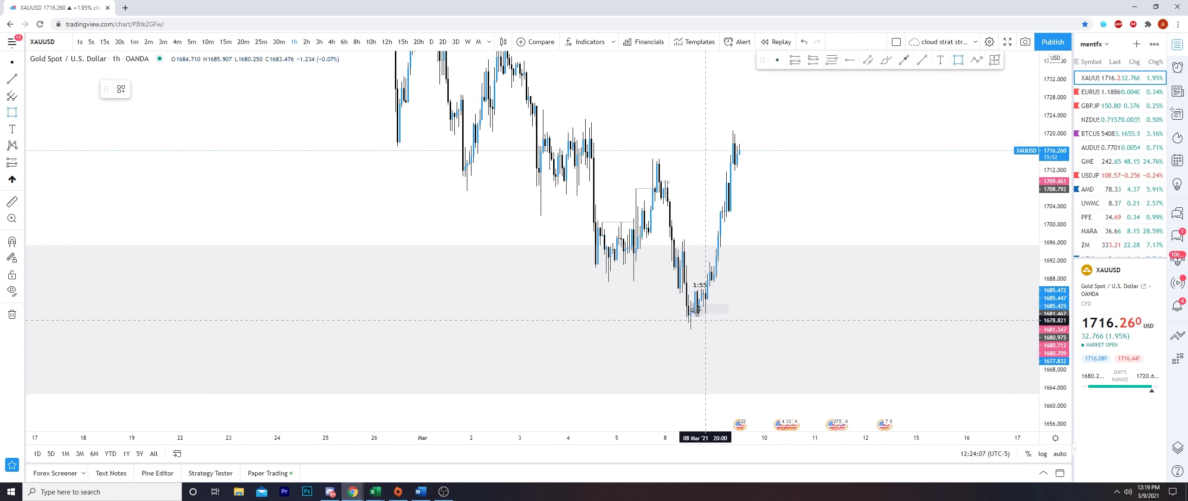
{"action": "left_click", "coordinate": [690, 290]}
{"action": "left_click_drag", "start_coordinate": [703, 303], "coordinate": [716, 318]}
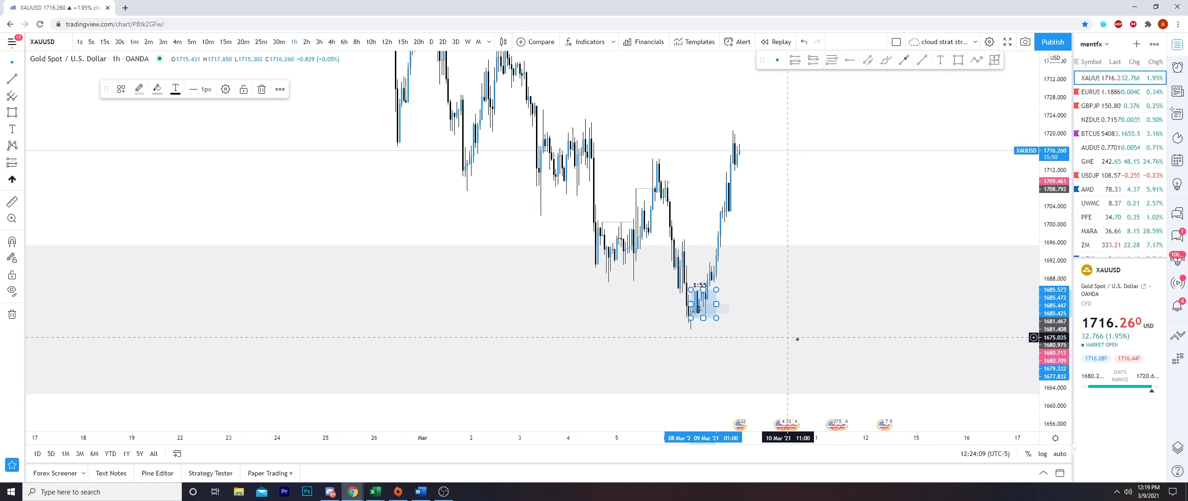
{"action": "left_click", "coordinate": [756, 282]}
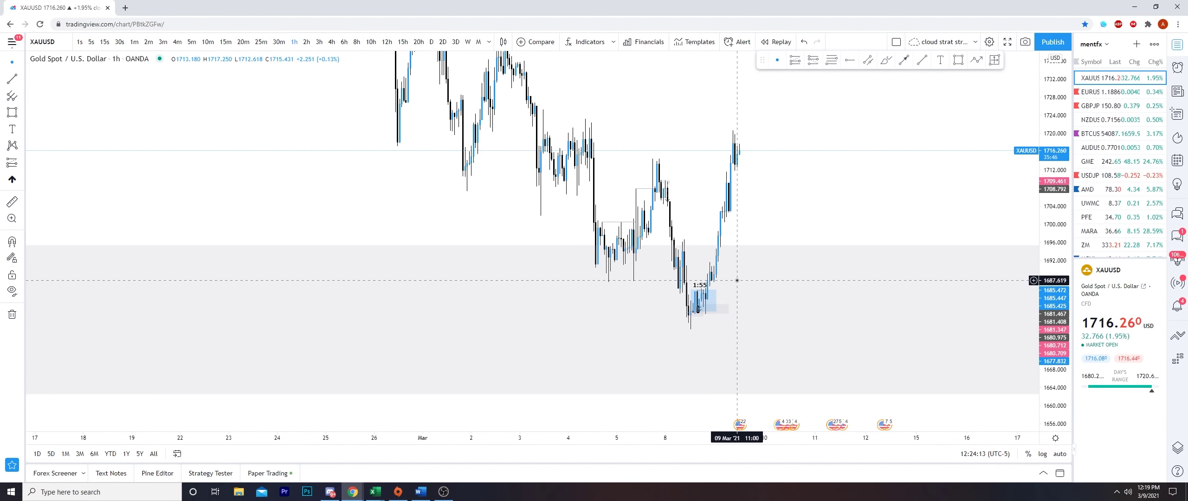
{"action": "left_click", "coordinate": [716, 289]}
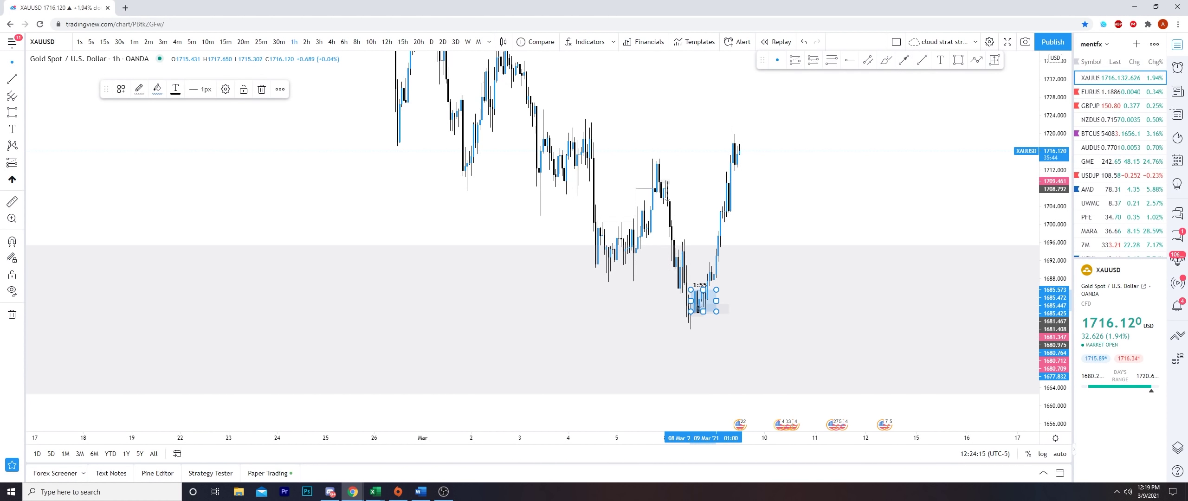
{"action": "key", "text": "Delete"}
- Switch to Discord and examine the chart posted with the buy-zone idea in the mentfx-trade-ideas channel
{"action": "left_click_drag", "start_coordinate": [1187, 51], "coordinate": [642, 40]}
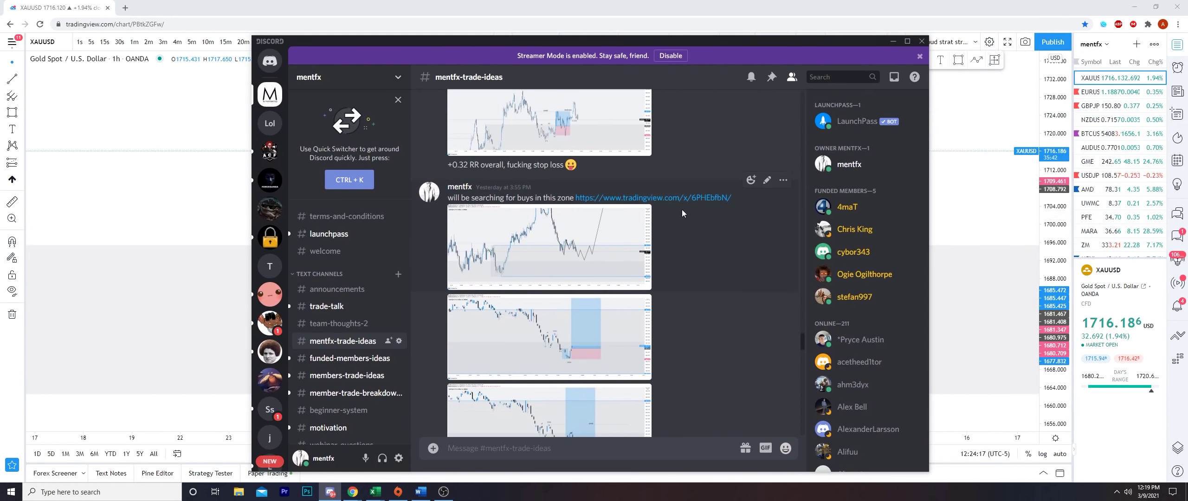
{"action": "left_click", "coordinate": [523, 248]}
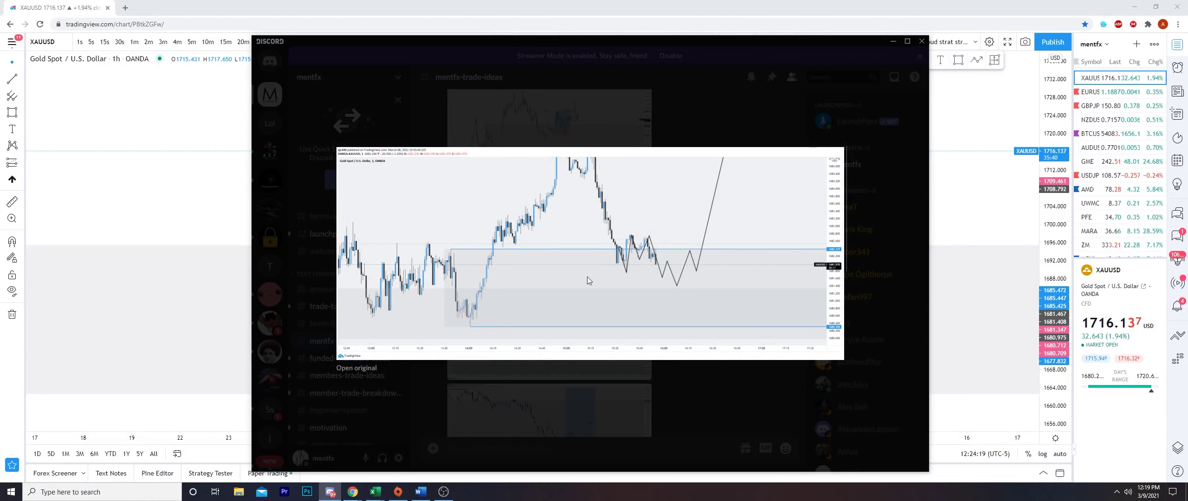
{"action": "left_click", "coordinate": [603, 405]}
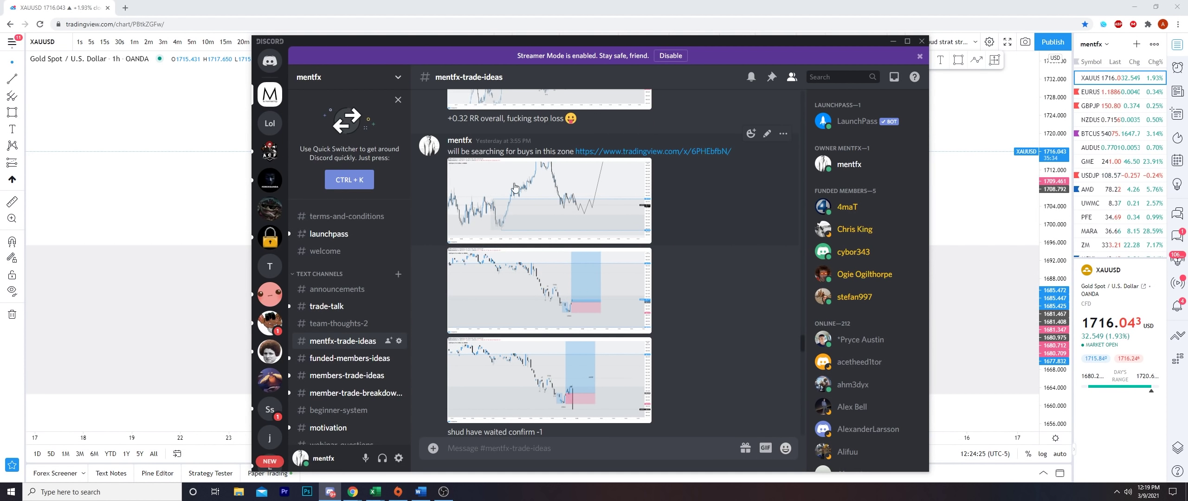
{"action": "left_click", "coordinate": [330, 492]}
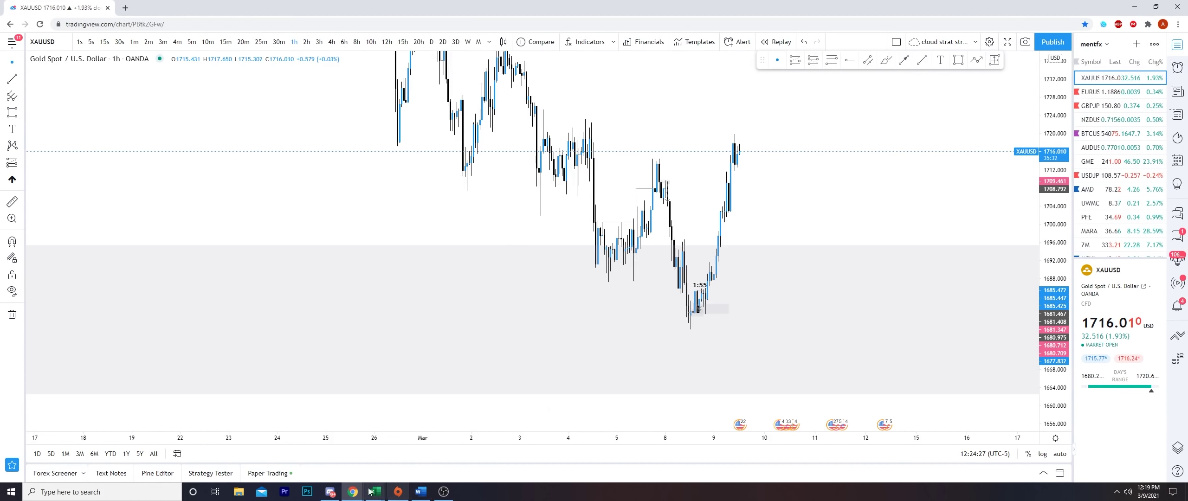
{"action": "left_click", "coordinate": [330, 492]}
{"action": "left_click", "coordinate": [514, 204]}
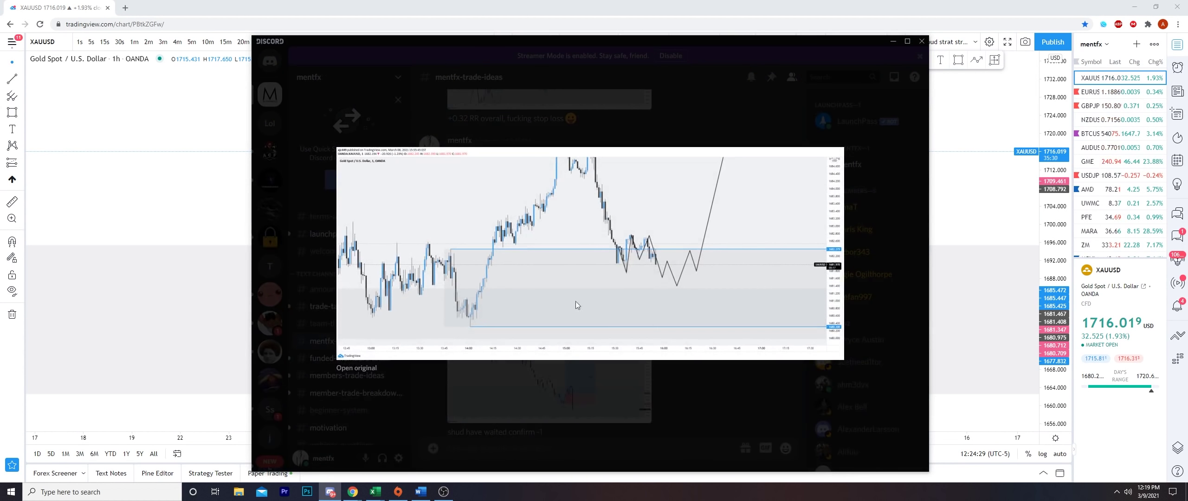
{"action": "left_click", "coordinate": [658, 385]}
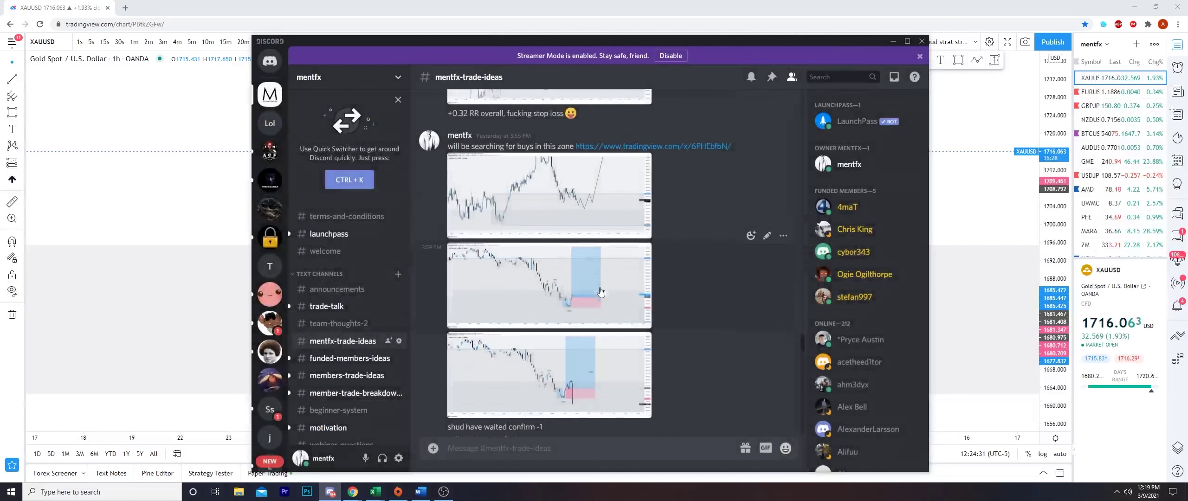
- Examine the two entry charts posted between the buy-zone idea and the "shud have waited confirm" message
{"action": "scroll", "coordinate": [599, 292], "scroll_direction": "down", "scroll_amount": 1}
{"action": "left_click", "coordinate": [553, 255]}
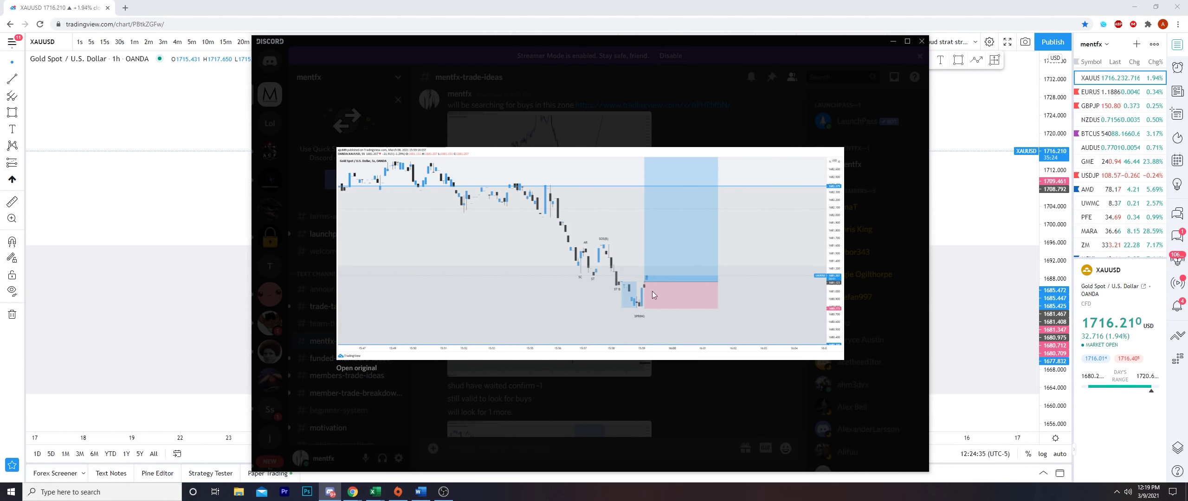
{"action": "left_click", "coordinate": [679, 395]}
{"action": "scroll", "coordinate": [621, 297], "scroll_direction": "down", "scroll_amount": 1}
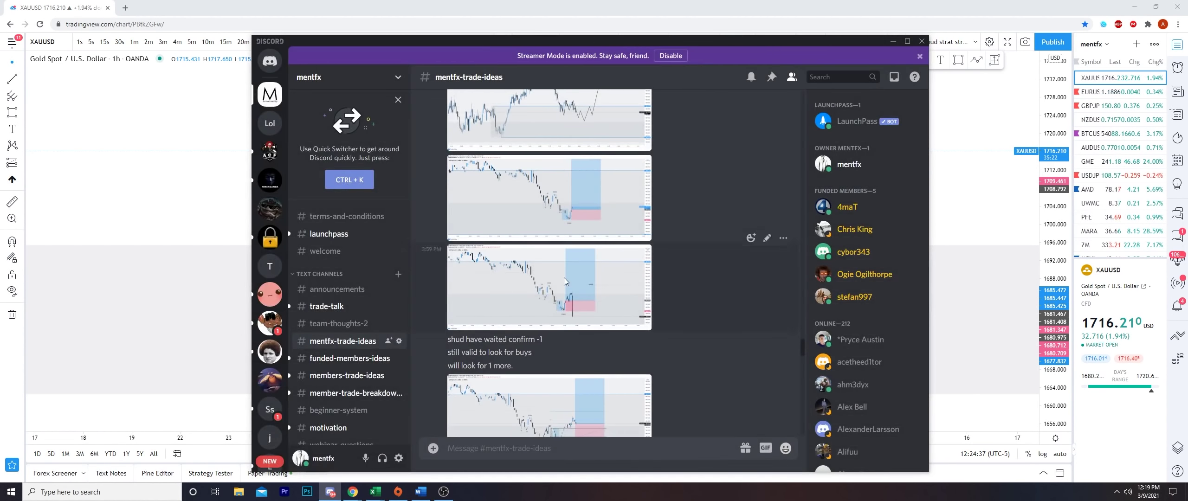
{"action": "left_click", "coordinate": [603, 288]}
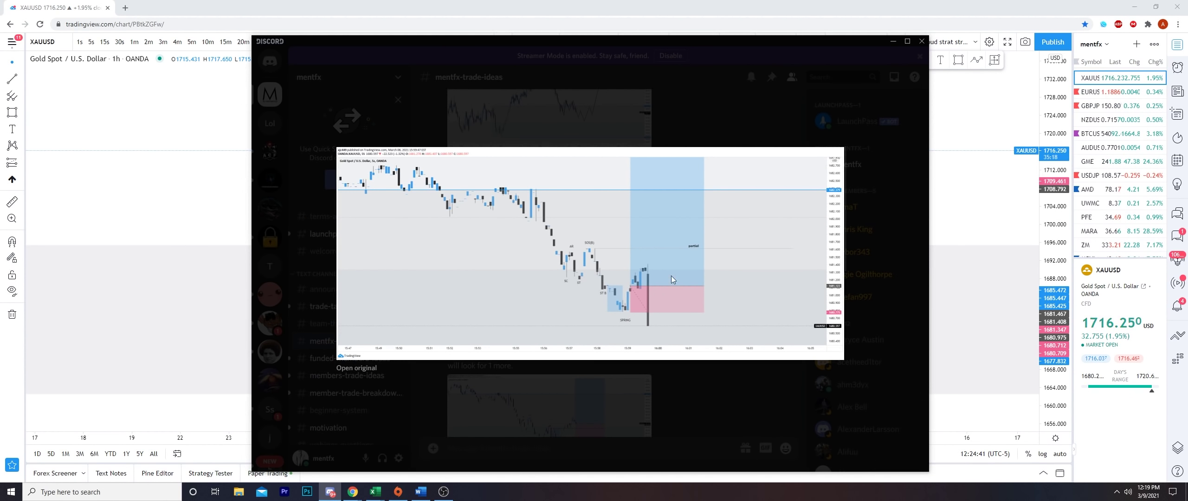
{"action": "left_click", "coordinate": [632, 377]}
- Examine the chart above "last entry im taking" and the chart above "put the rest of my risk on here"
{"action": "scroll", "coordinate": [593, 260], "scroll_direction": "down", "scroll_amount": 1}
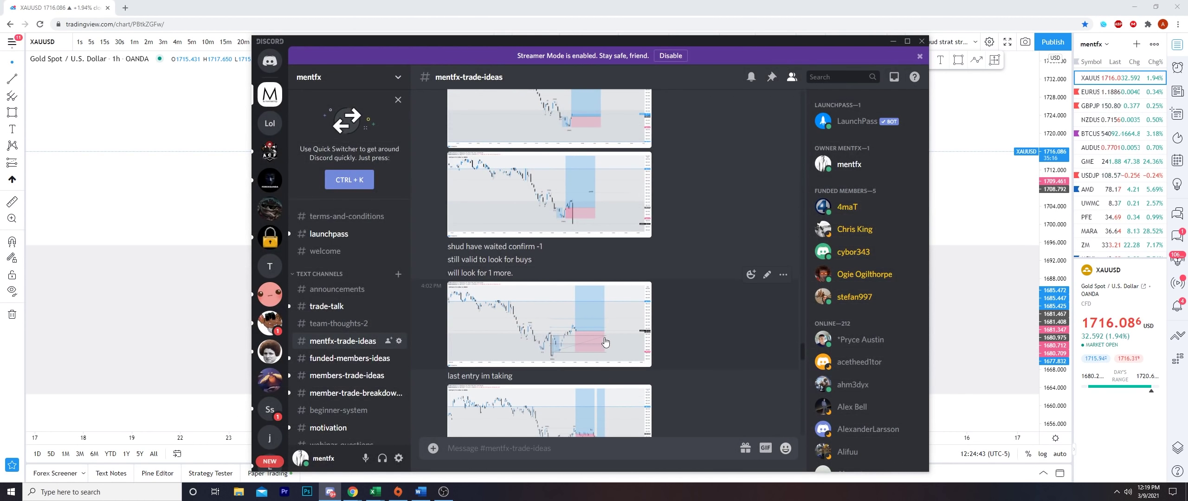
{"action": "left_click", "coordinate": [603, 301]}
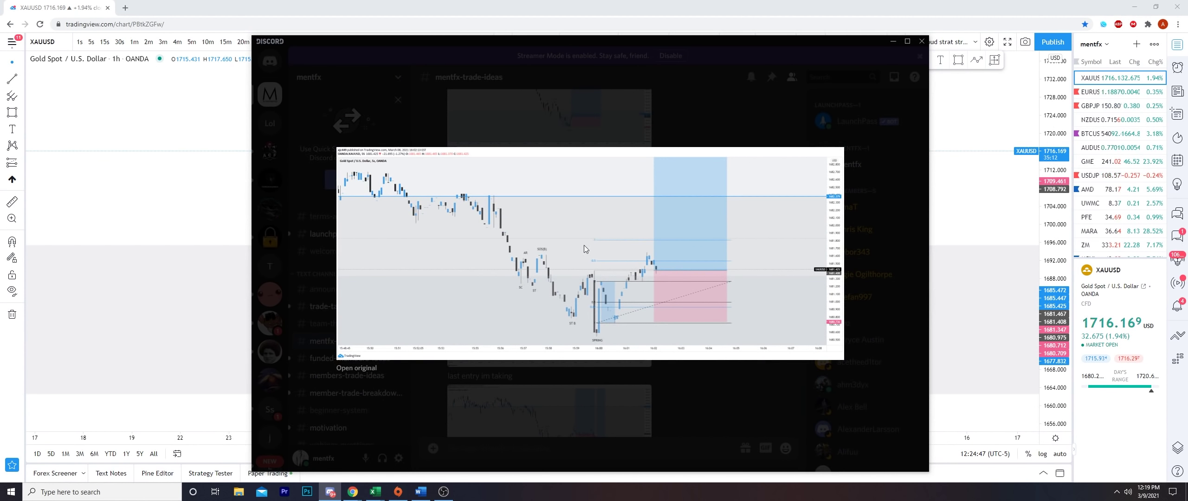
{"action": "left_click", "coordinate": [648, 417]}
{"action": "scroll", "coordinate": [571, 338], "scroll_direction": "down", "scroll_amount": 2}
{"action": "left_click", "coordinate": [571, 338]}
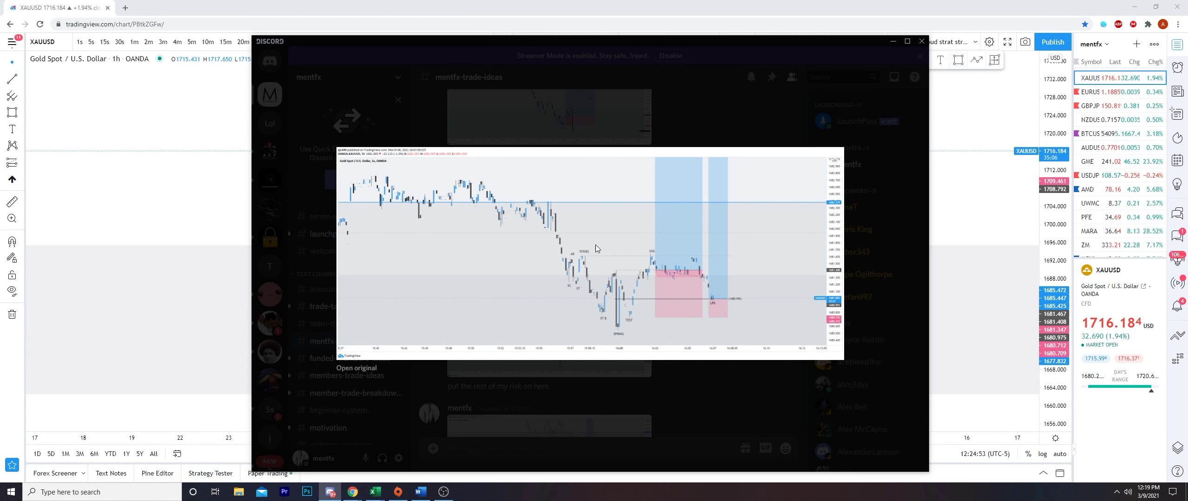
{"action": "left_click", "coordinate": [612, 392]}
- Examine the chart for the partial with both trades running at the original stop loss and the "i will BE here" chart
{"action": "scroll", "coordinate": [585, 287], "scroll_direction": "down", "scroll_amount": 2}
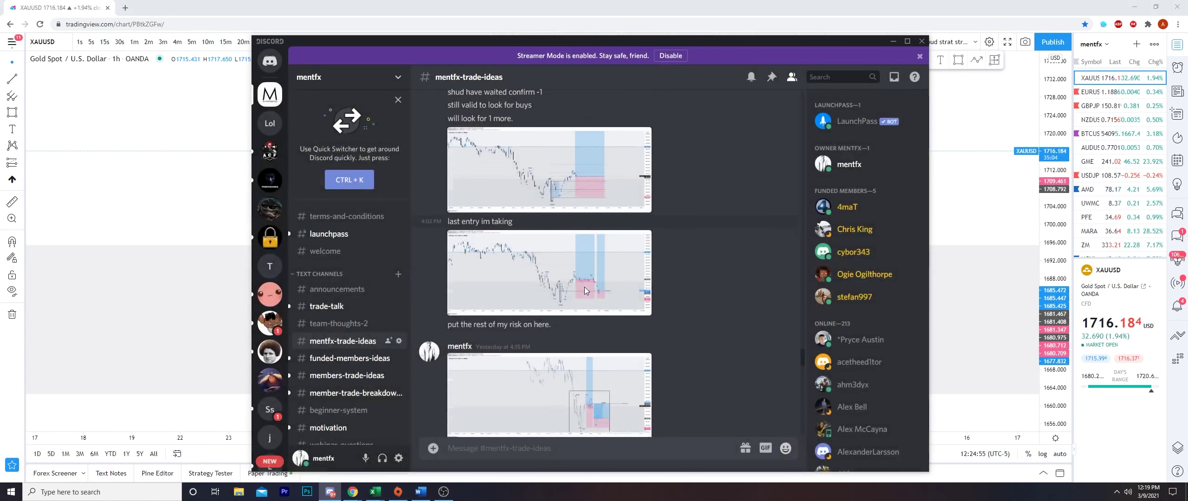
{"action": "left_click", "coordinate": [554, 292]}
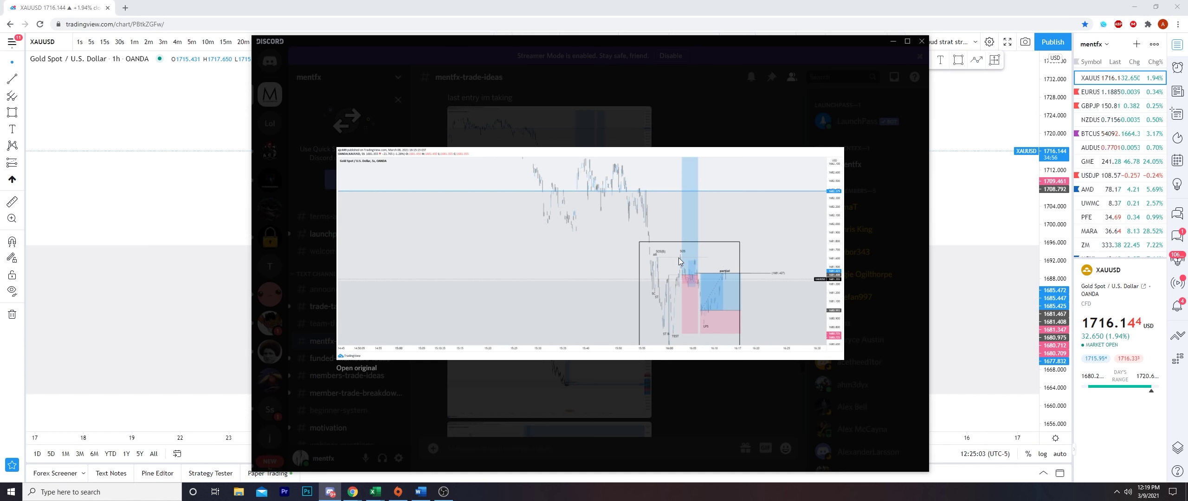
{"action": "left_click", "coordinate": [650, 423]}
{"action": "scroll", "coordinate": [595, 293], "scroll_direction": "down", "scroll_amount": 3}
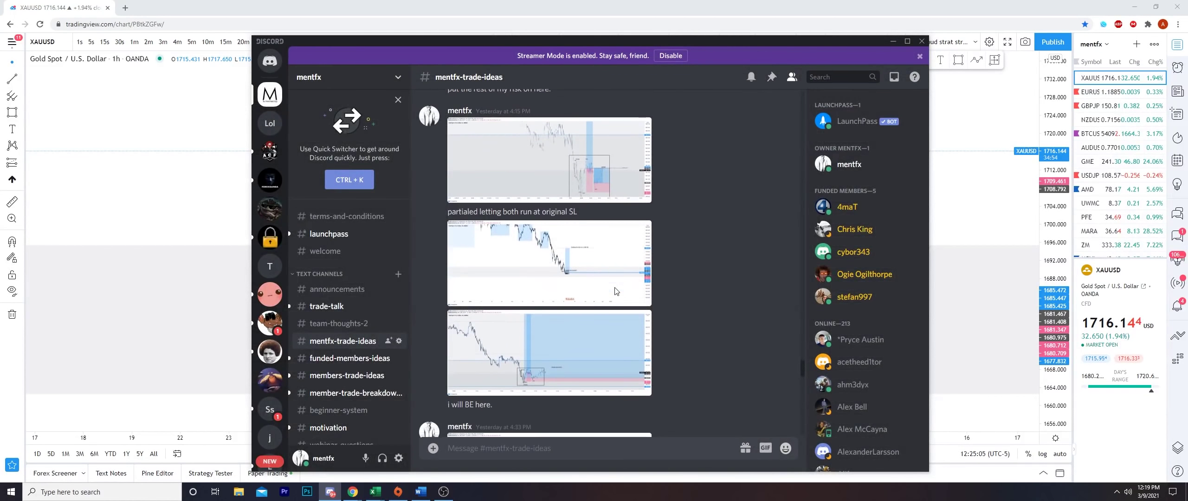
{"action": "left_click", "coordinate": [583, 320]}
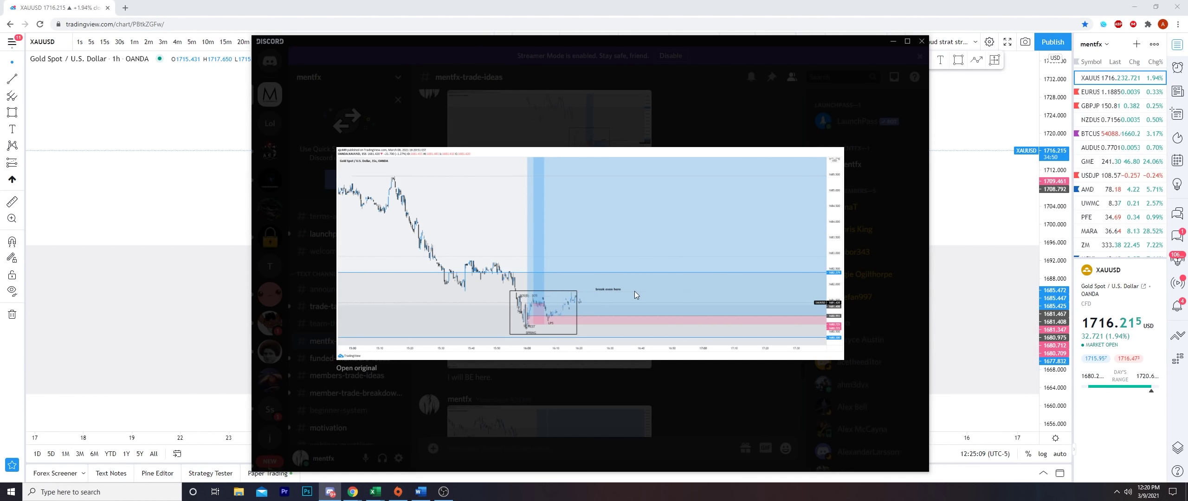
{"action": "left_click", "coordinate": [636, 398]}
- Examine the "looking for reentries" chart and the "took one more buy off MB" chart
{"action": "scroll", "coordinate": [640, 353], "scroll_direction": "down", "scroll_amount": 2}
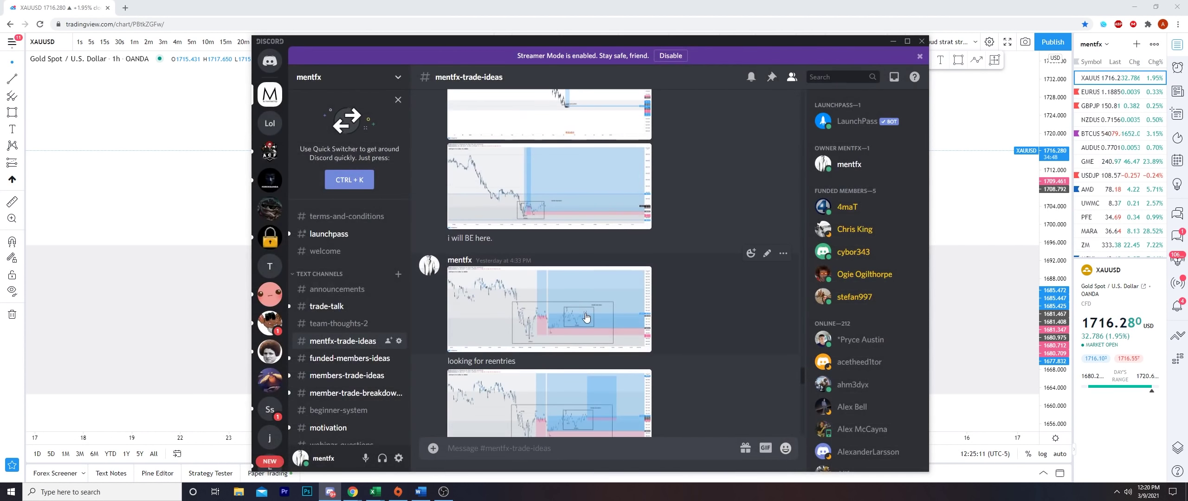
{"action": "left_click", "coordinate": [640, 321]}
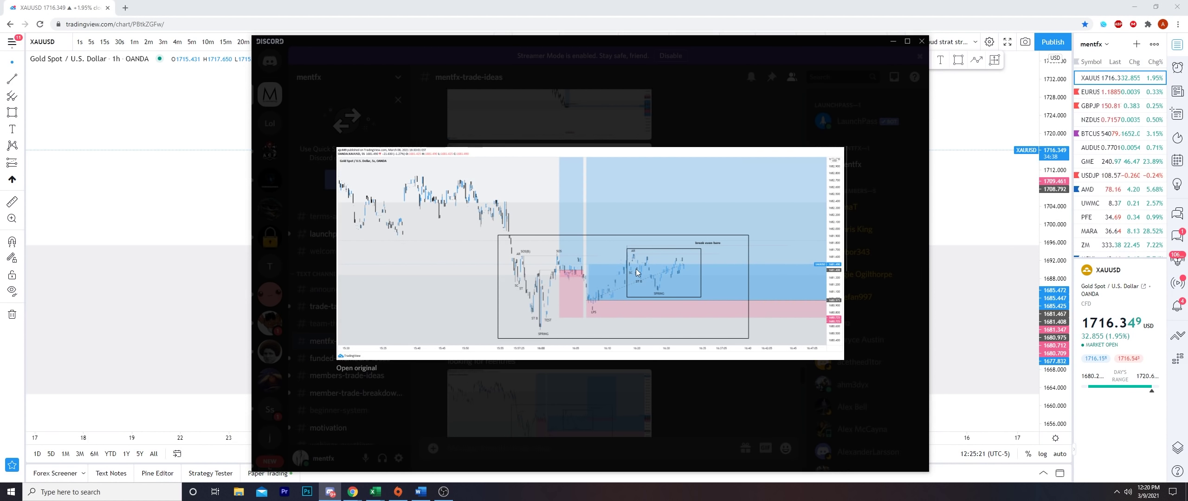
{"action": "left_click", "coordinate": [674, 381]}
{"action": "scroll", "coordinate": [586, 261], "scroll_direction": "down", "scroll_amount": 2}
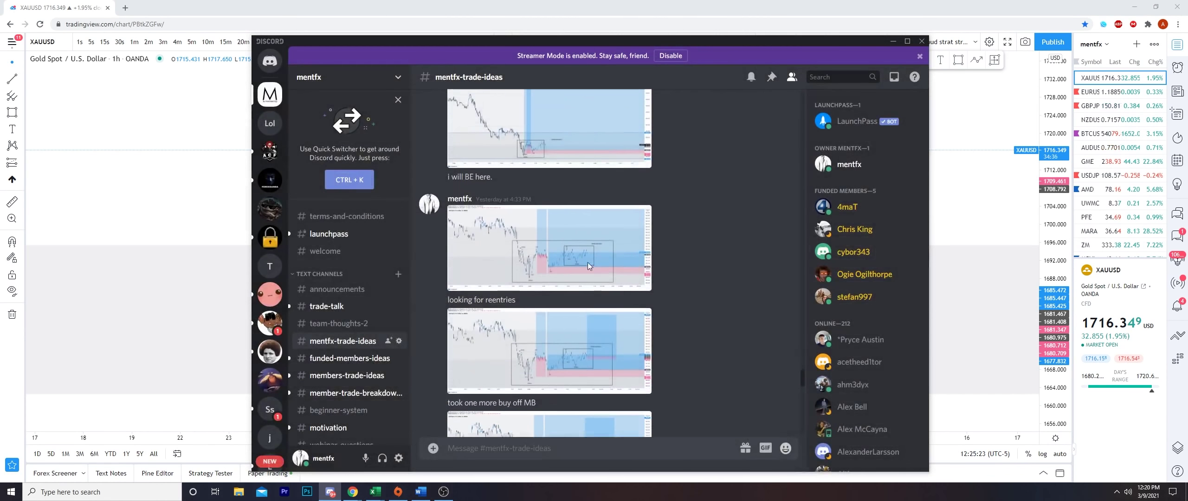
{"action": "left_click", "coordinate": [581, 347]}
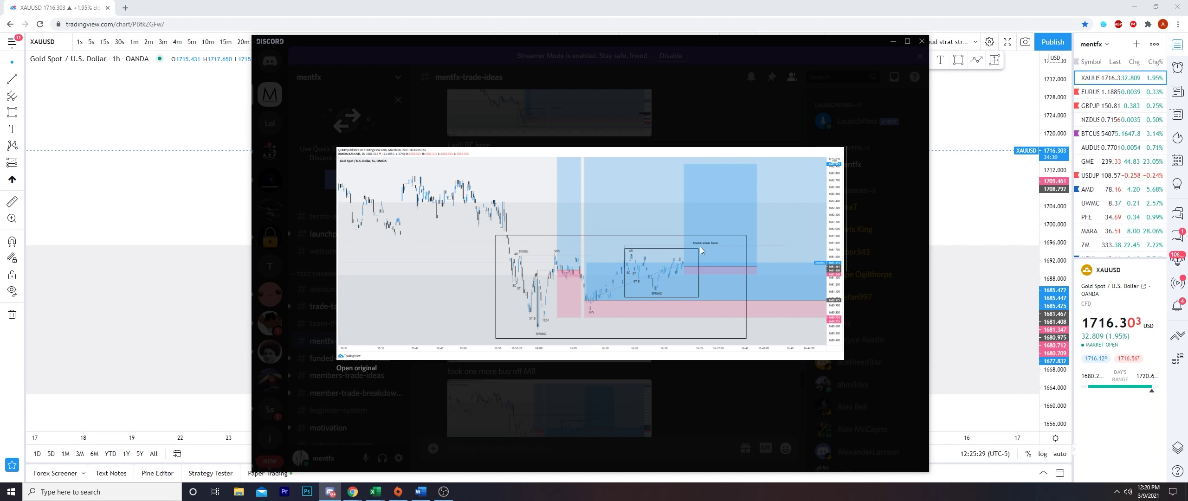
{"action": "left_click", "coordinate": [648, 434]}
- Examine the chart marking where to take a partial and the following break-even update chart
{"action": "scroll", "coordinate": [616, 262], "scroll_direction": "down", "scroll_amount": 1}
{"action": "left_click", "coordinate": [577, 353]}
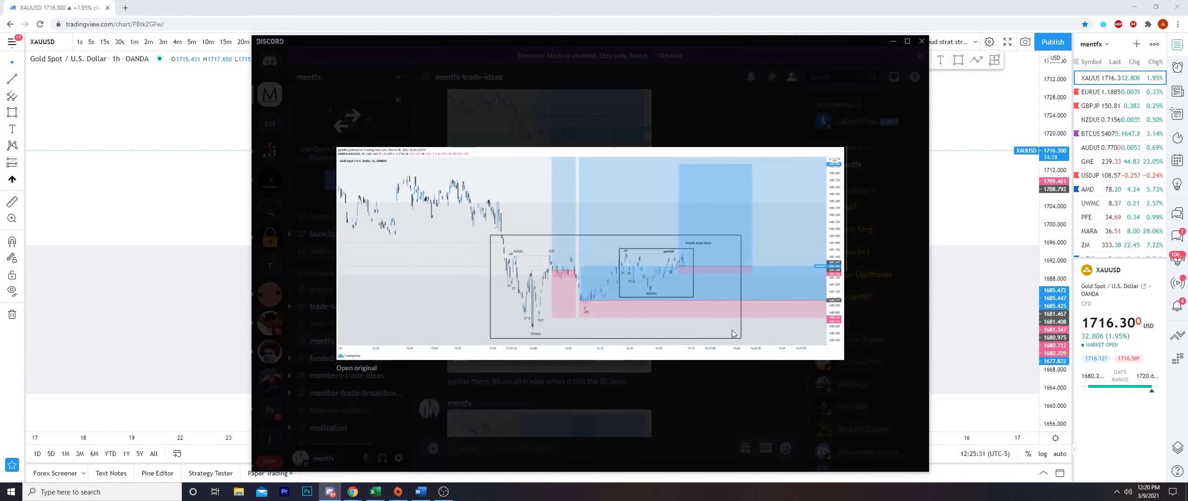
{"action": "left_click", "coordinate": [712, 371]}
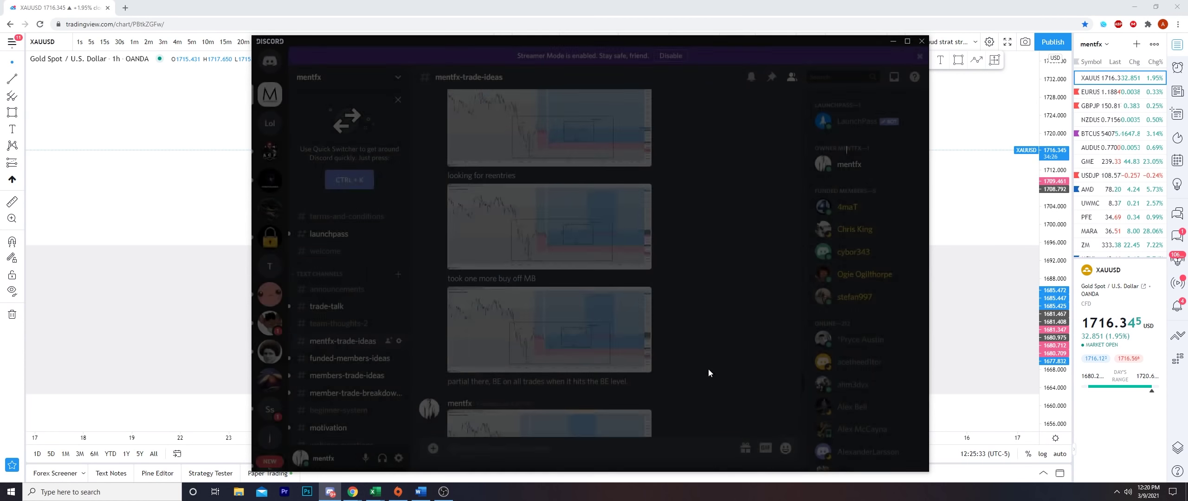
{"action": "scroll", "coordinate": [643, 293], "scroll_direction": "down", "scroll_amount": 4}
{"action": "left_click", "coordinate": [585, 326]}
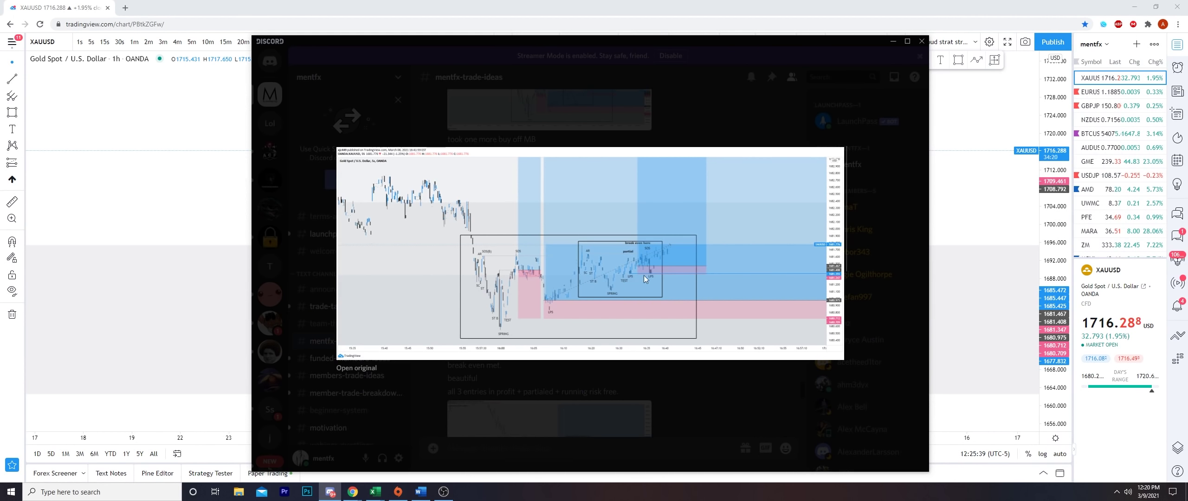
{"action": "key", "text": "Escape"}
- Examine the chart planning a partial on the third entry and the chart marking the partial as secured
{"action": "scroll", "coordinate": [586, 257], "scroll_direction": "down", "scroll_amount": 5}
{"action": "left_click", "coordinate": [563, 278]}
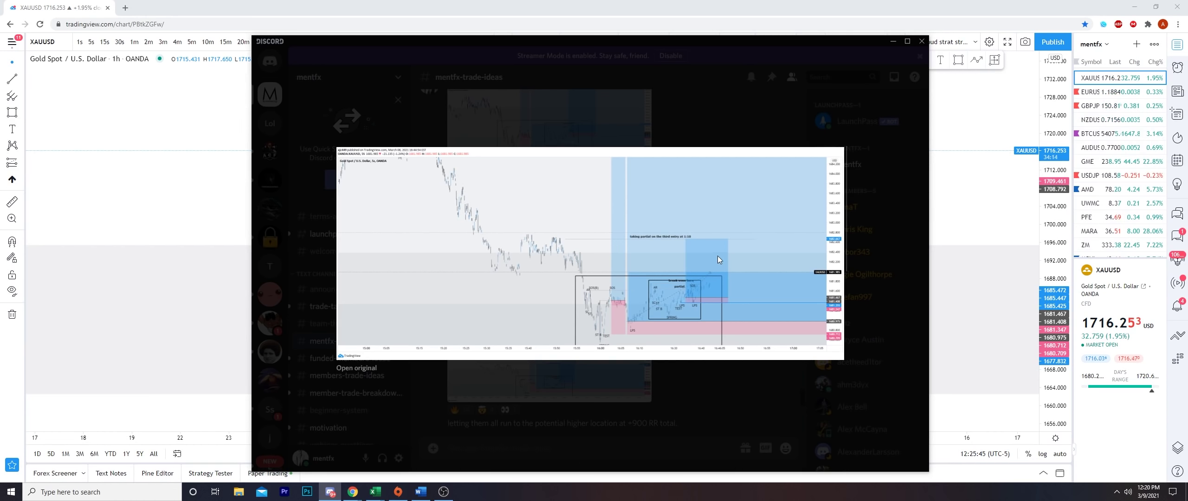
{"action": "left_click", "coordinate": [715, 402]}
{"action": "scroll", "coordinate": [572, 317], "scroll_direction": "down", "scroll_amount": 1}
{"action": "left_click", "coordinate": [645, 295]}
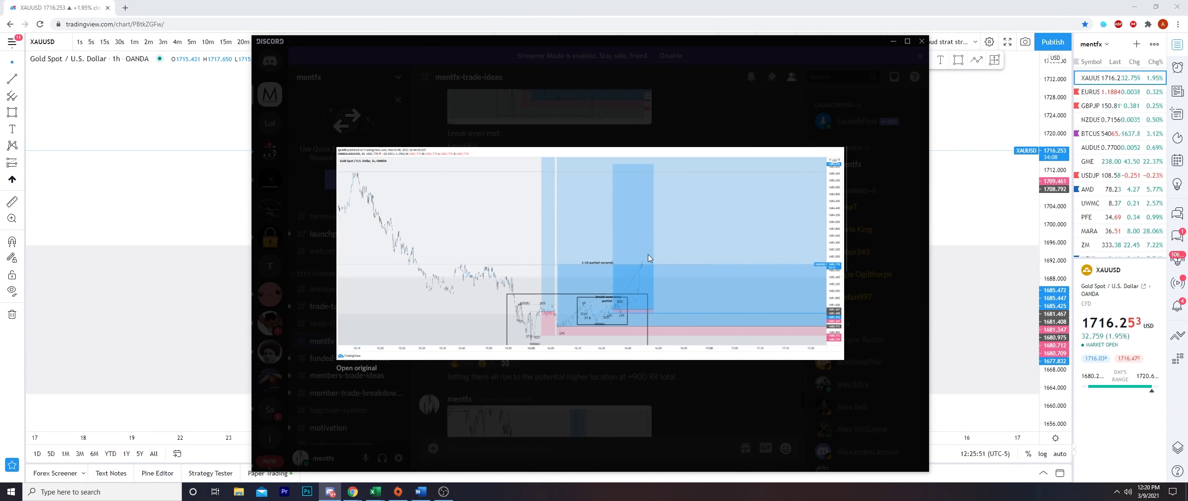
{"action": "key", "text": "Escape"}
{"action": "scroll", "coordinate": [595, 238], "scroll_direction": "down", "scroll_amount": 4}
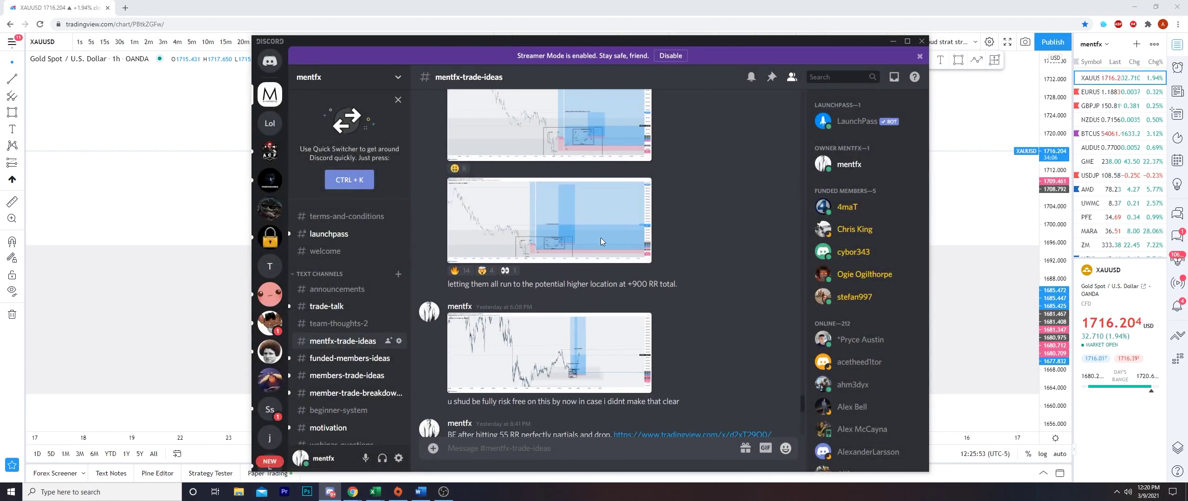
- Check the hourly XAUUSD chart in TradingView, then return to the trade posts in the Discord channel
{"action": "left_click_drag", "start_coordinate": [614, 191], "coordinate": [680, 191]}
{"action": "left_click", "coordinate": [659, 191]}
{"action": "left_click", "coordinate": [201, 198]}
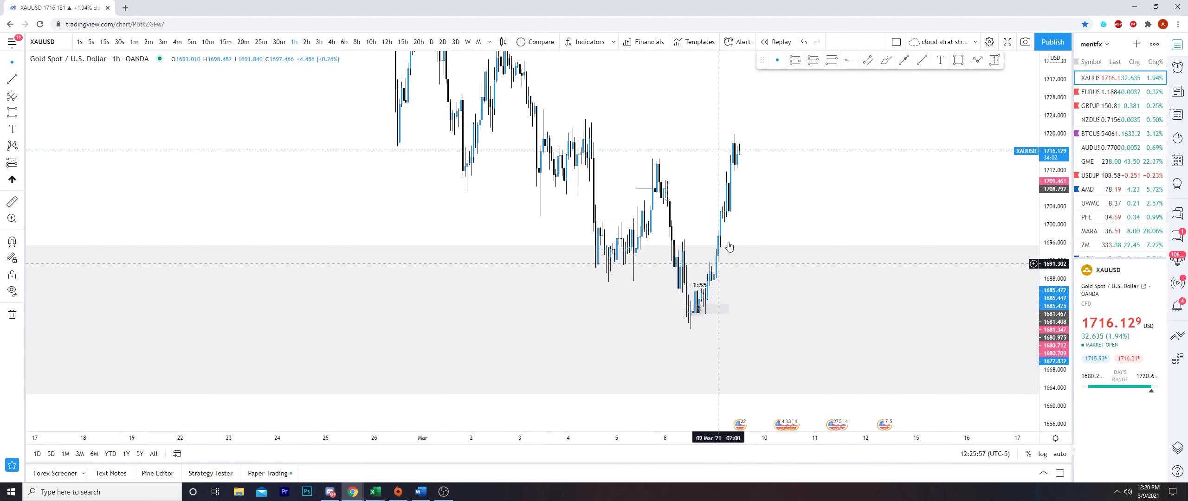
{"action": "left_click", "coordinate": [330, 491]}
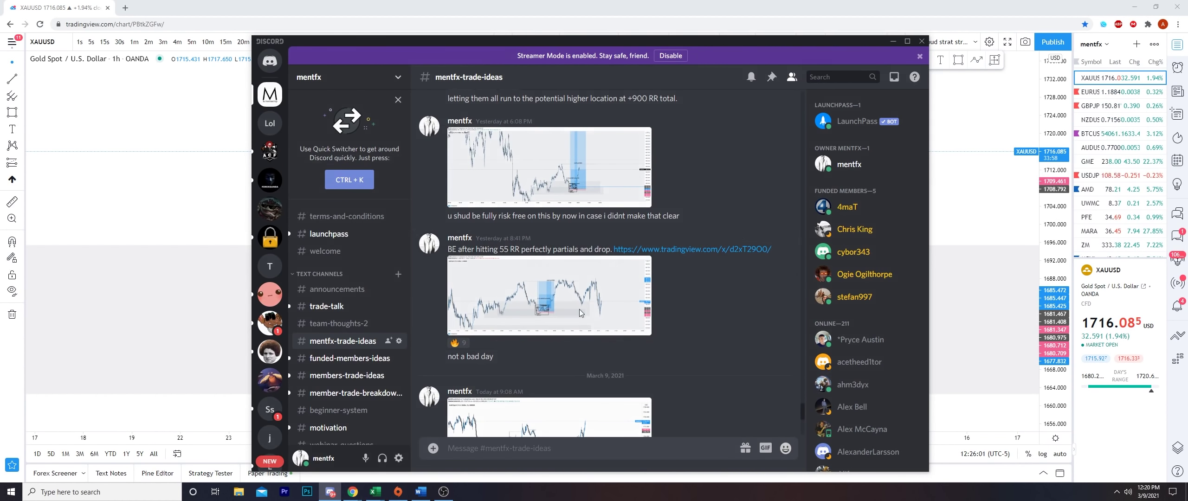
- Examine the chart posted for break-even after the 55 RR partials, comparing it with the earlier "fully risk free" chart
{"action": "left_click", "coordinate": [564, 310]}
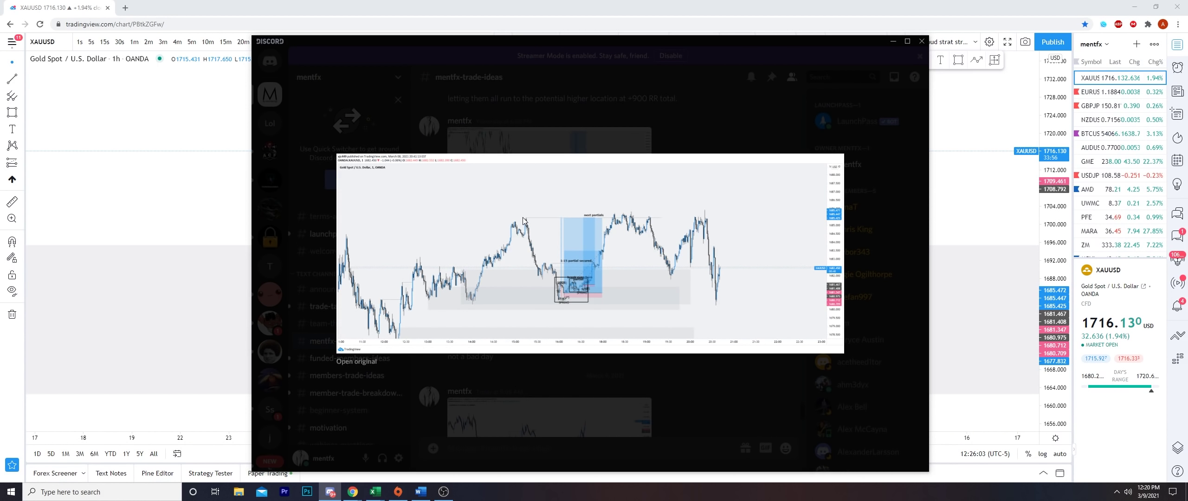
{"action": "left_click", "coordinate": [613, 400]}
{"action": "scroll", "coordinate": [570, 235], "scroll_direction": "up", "scroll_amount": 1}
{"action": "left_click", "coordinate": [616, 247]}
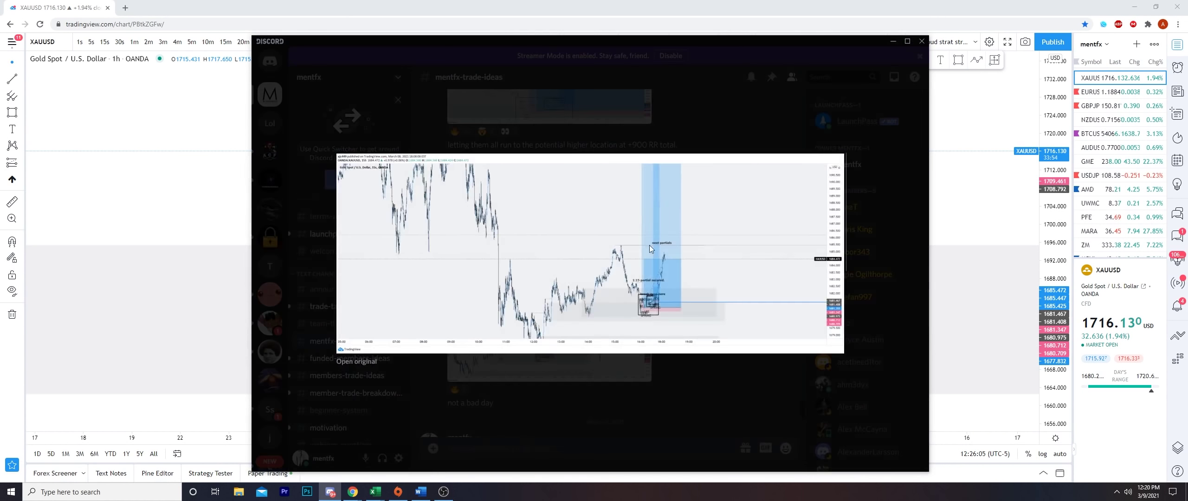
{"action": "left_click", "coordinate": [679, 355]}
{"action": "scroll", "coordinate": [573, 319], "scroll_direction": "down", "scroll_amount": 1}
{"action": "left_click", "coordinate": [574, 319]}
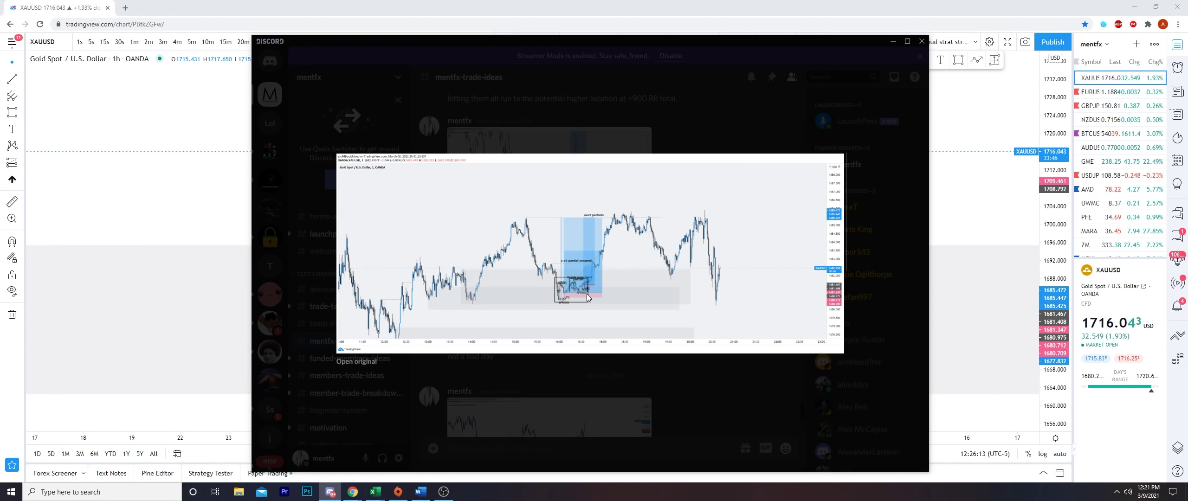
- Switch to the TradingView chart and examine the marked buy entries and surrounding price action on the 1-minute timeframe
{"action": "left_click", "coordinate": [956, 246]}
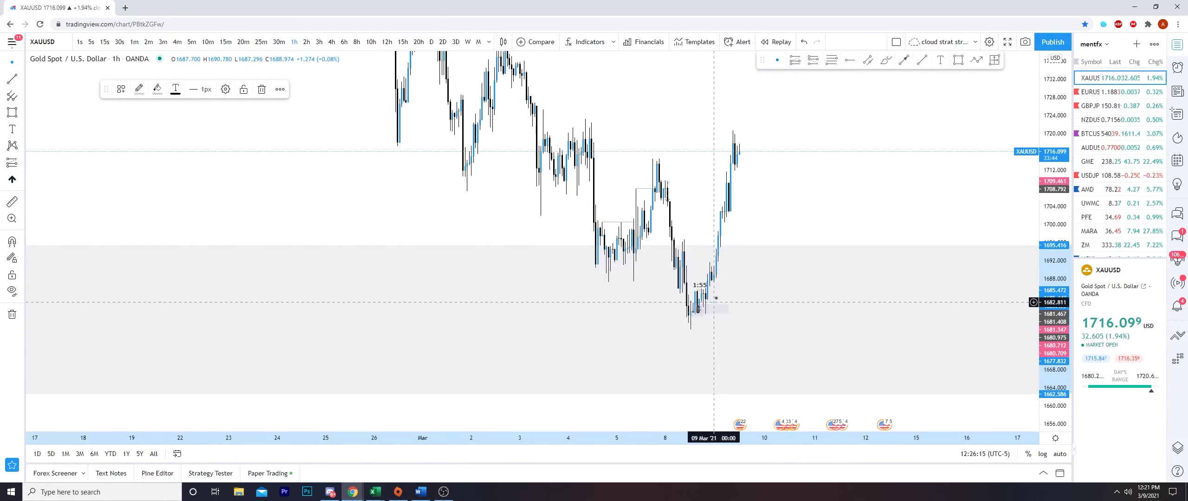
{"action": "left_click", "coordinate": [134, 42]}
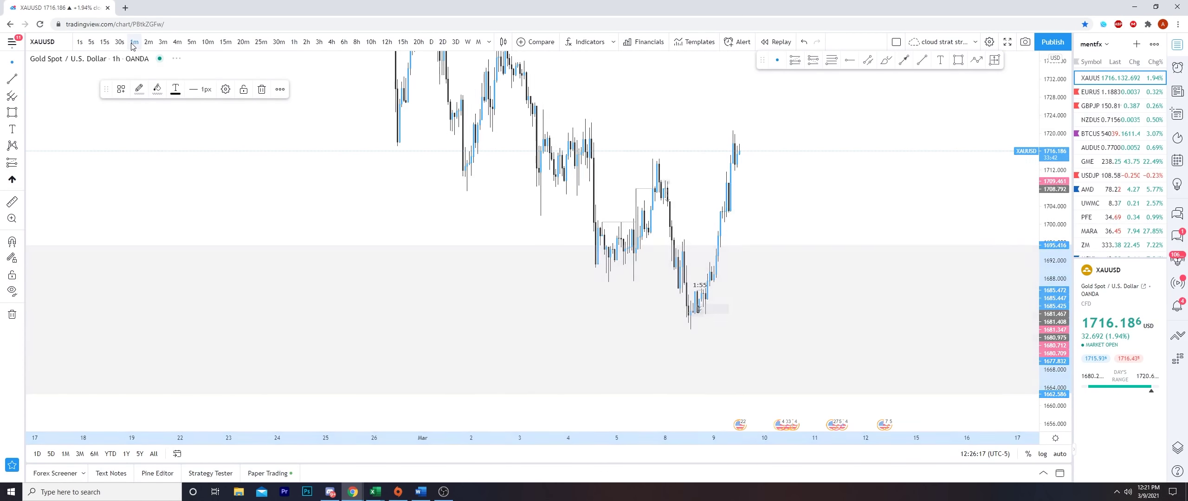
{"action": "scroll", "coordinate": [661, 210], "scroll_direction": "down", "scroll_amount": 14}
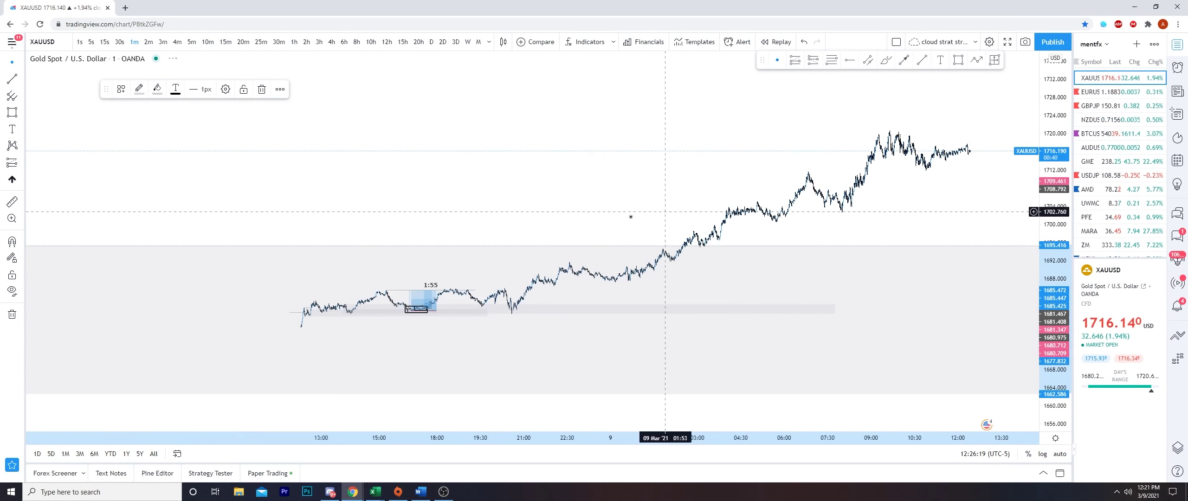
{"action": "left_click_drag", "start_coordinate": [647, 213], "coordinate": [835, 176]}
{"action": "left_click_drag", "start_coordinate": [1056, 375], "coordinate": [1056, 65]}
{"action": "left_click_drag", "start_coordinate": [779, 218], "coordinate": [732, 170]}
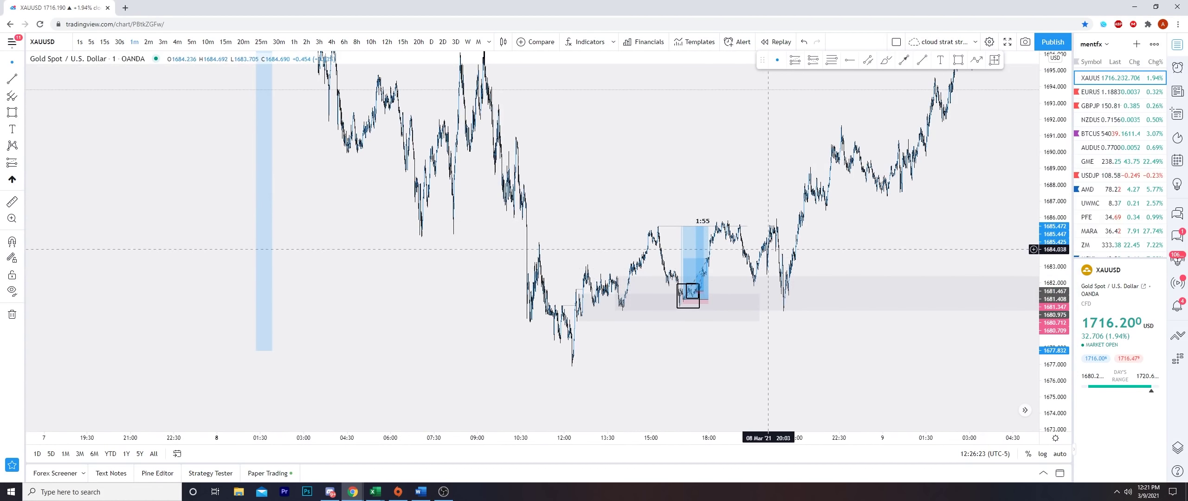
{"action": "left_click_drag", "start_coordinate": [862, 234], "coordinate": [696, 326]}
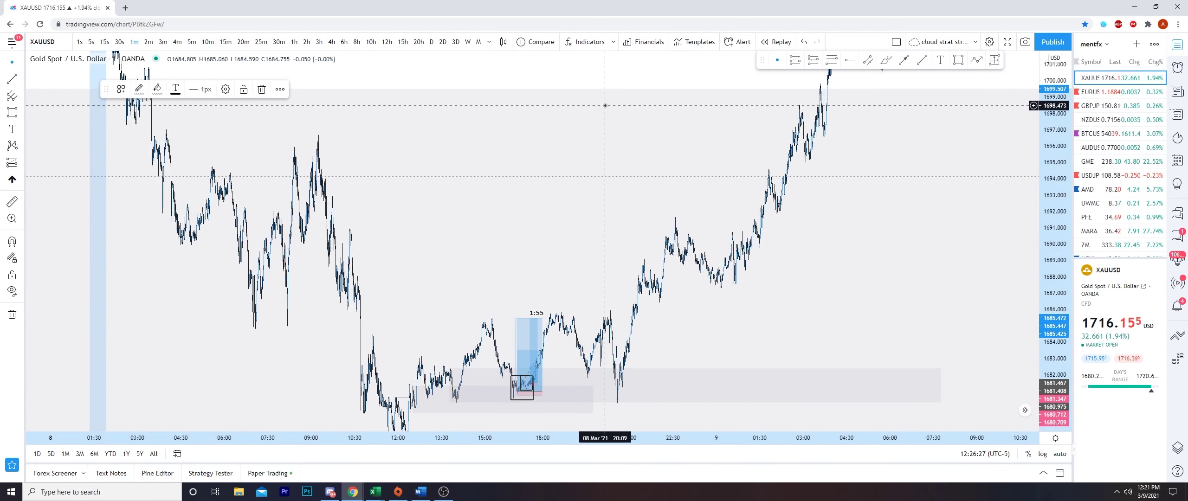
{"action": "left_click", "coordinate": [557, 139]}
{"action": "mouse_move", "coordinate": [477, 116]}
{"action": "left_mouse_down"}
{"action": "mouse_move", "coordinate": [427, 116]}
{"action": "mouse_move", "coordinate": [416, 140]}
{"action": "left_mouse_up"}
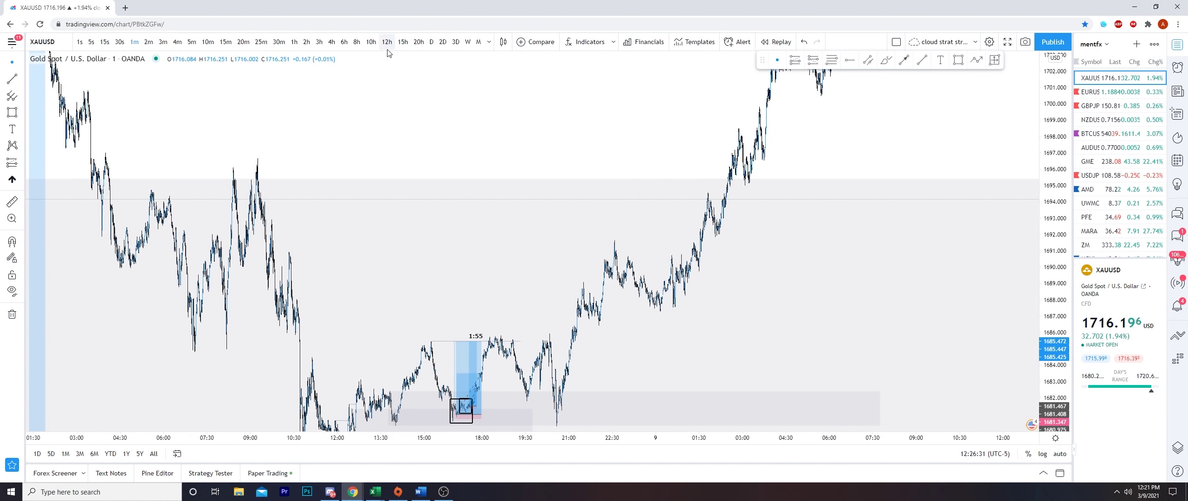
- Examine the grey demand zone and its June 2020 origin on the daily timeframe
{"action": "left_click", "coordinate": [431, 42]}
{"action": "scroll", "coordinate": [849, 318], "scroll_direction": "up", "scroll_amount": 5}
{"action": "scroll", "coordinate": [849, 318], "scroll_direction": "up", "scroll_amount": 3}
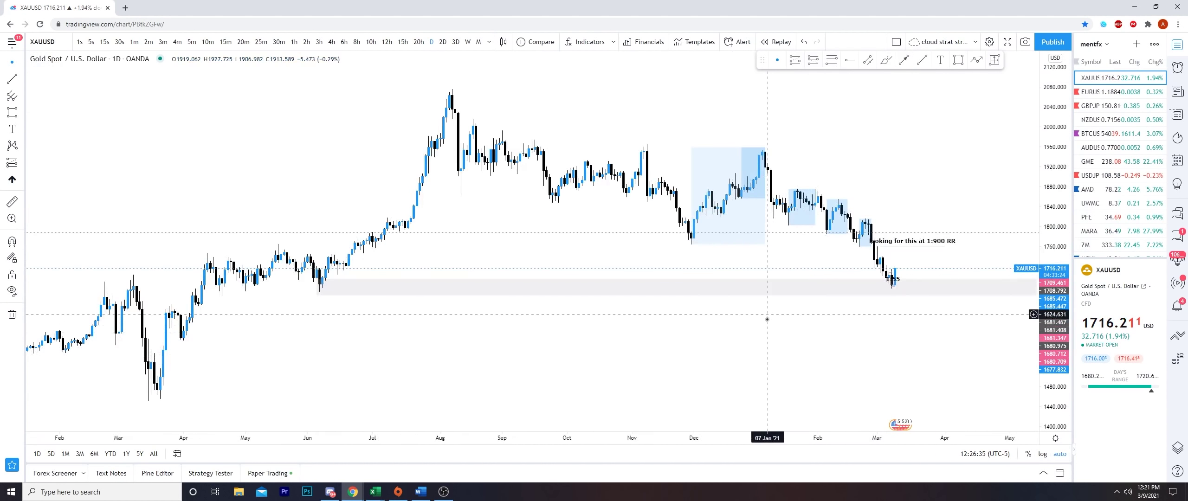
{"action": "scroll", "coordinate": [457, 331], "scroll_direction": "down", "scroll_amount": 1}
{"action": "left_click_drag", "start_coordinate": [377, 328], "coordinate": [834, 304]}
{"action": "scroll", "coordinate": [391, 193], "scroll_direction": "up", "scroll_amount": 3}
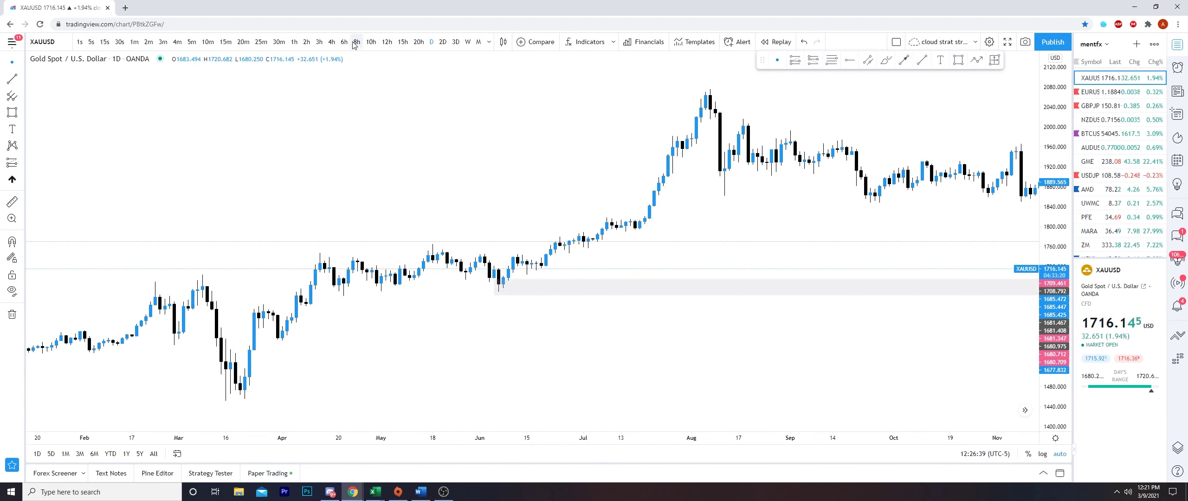
- Examine the 4-hour chart from the recent decline back to the June 2020 candles that form the grey zone
{"action": "left_click", "coordinate": [331, 42]}
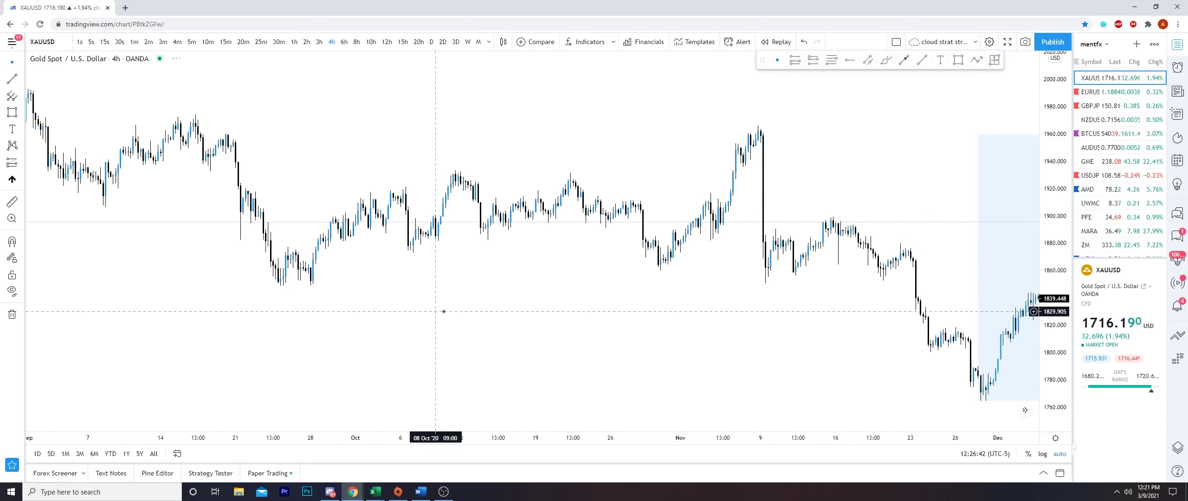
{"action": "left_click_drag", "start_coordinate": [444, 311], "coordinate": [79, 325]}
{"action": "left_click_drag", "start_coordinate": [732, 347], "coordinate": [185, 352]}
{"action": "scroll", "coordinate": [743, 360], "scroll_direction": "down", "scroll_amount": 5}
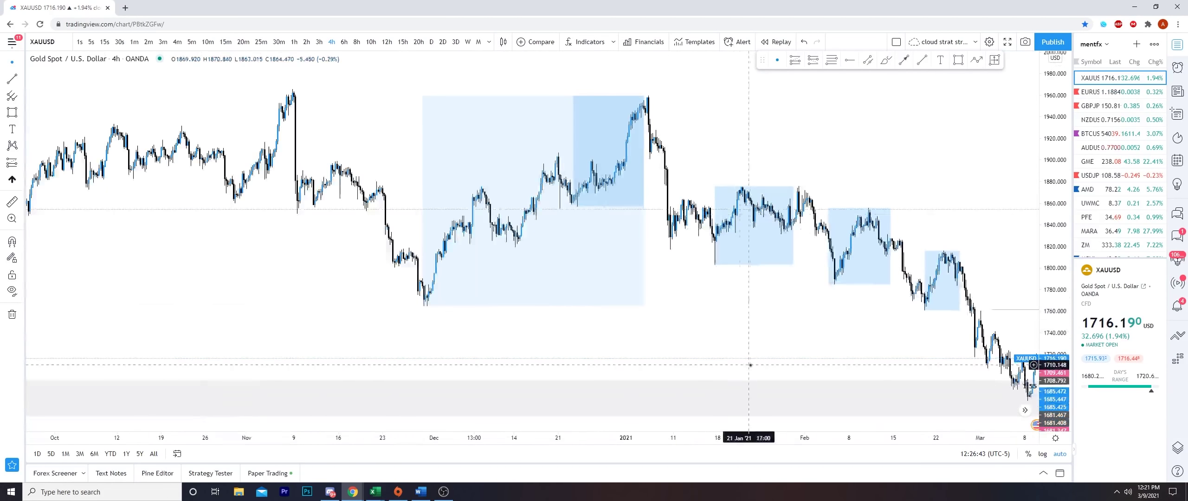
{"action": "left_click_drag", "start_coordinate": [328, 348], "coordinate": [936, 340]}
{"action": "left_click_drag", "start_coordinate": [279, 345], "coordinate": [639, 318]}
{"action": "scroll", "coordinate": [673, 307], "scroll_direction": "up", "scroll_amount": 10}
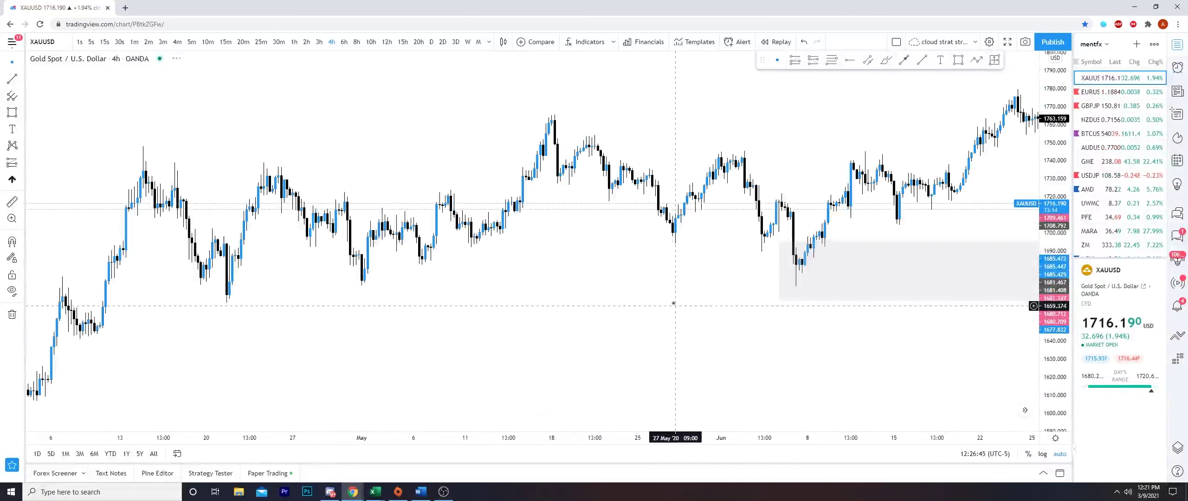
{"action": "left_click_drag", "start_coordinate": [697, 299], "coordinate": [291, 60]}
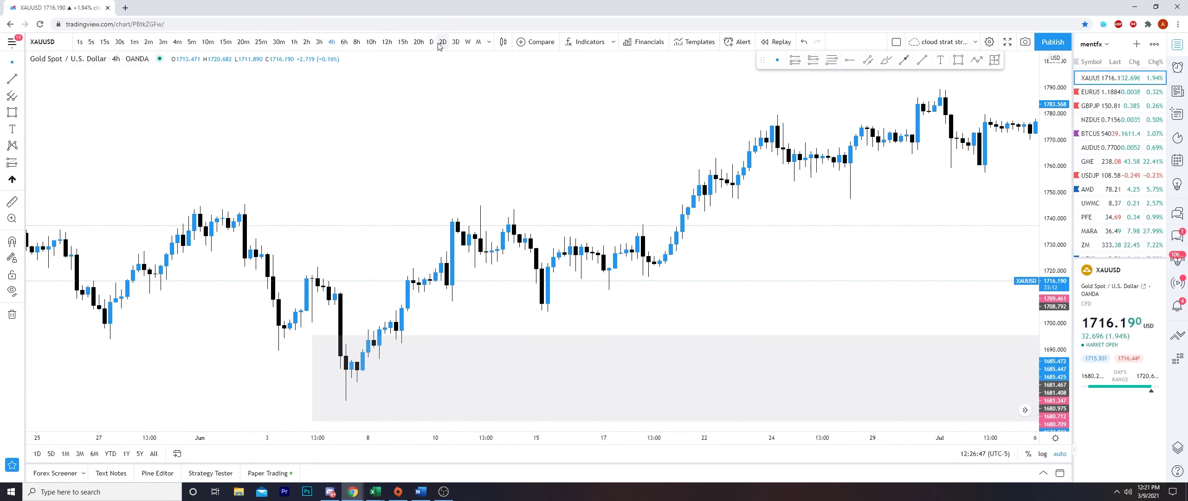
- Examine the whole pullback from the August 2020 high into the grey zone on the weekly timeframe
{"action": "left_click", "coordinate": [467, 41]}
{"action": "left_click_drag", "start_coordinate": [846, 233], "coordinate": [376, 239]}
{"action": "left_click_drag", "start_coordinate": [909, 260], "coordinate": [464, 288]}
{"action": "left_click_drag", "start_coordinate": [951, 302], "coordinate": [124, 320]}
{"action": "scroll", "coordinate": [636, 294], "scroll_direction": "up", "scroll_amount": 4}
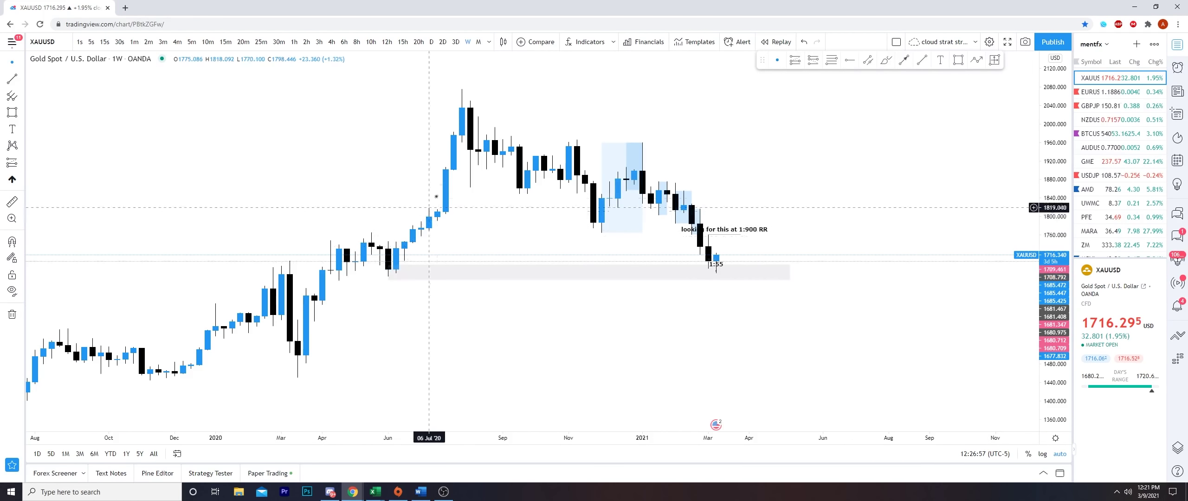
- Sketch a freehand path over the weekly downswings into the grey zone with a rebound above the high, and undo the strokes
{"action": "left_click", "coordinate": [885, 59]}
{"action": "mouse_move", "coordinate": [462, 107]}
{"action": "left_mouse_down"}
{"action": "mouse_move", "coordinate": [552, 154]}
{"action": "mouse_move", "coordinate": [594, 218]}
{"action": "mouse_move", "coordinate": [682, 209]}
{"action": "mouse_move", "coordinate": [724, 256]}
{"action": "mouse_move", "coordinate": [806, 79]}
{"action": "mouse_move", "coordinate": [823, 97]}
{"action": "left_mouse_up"}
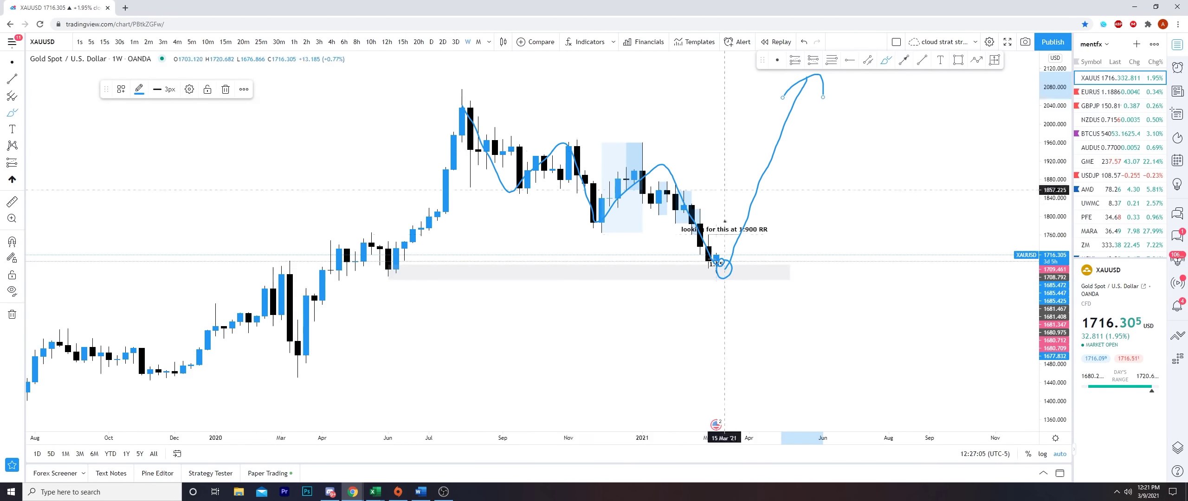
{"action": "key", "text": "ctrl+z"}
{"action": "left_click_drag", "start_coordinate": [725, 272], "coordinate": [750, 327]}
{"action": "key", "text": "ctrl+z"}
{"action": "key", "text": "ctrl+z"}
{"action": "key", "text": "ctrl+z"}
- Sketch freehand up and down scenarios from the grey zone and a circle around the latest weekly candles, and undo them
{"action": "left_click_drag", "start_coordinate": [725, 267], "coordinate": [774, 157]}
{"action": "mouse_move", "coordinate": [750, 170]}
{"action": "left_mouse_down"}
{"action": "mouse_move", "coordinate": [784, 149]}
{"action": "mouse_move", "coordinate": [782, 169]}
{"action": "left_mouse_up"}
{"action": "left_click_drag", "start_coordinate": [603, 138], "coordinate": [709, 143]}
{"action": "mouse_move", "coordinate": [456, 88]}
{"action": "left_mouse_down"}
{"action": "mouse_move", "coordinate": [609, 86]}
{"action": "mouse_move", "coordinate": [613, 98]}
{"action": "left_mouse_up"}
{"action": "key", "text": "ctrl+z"}
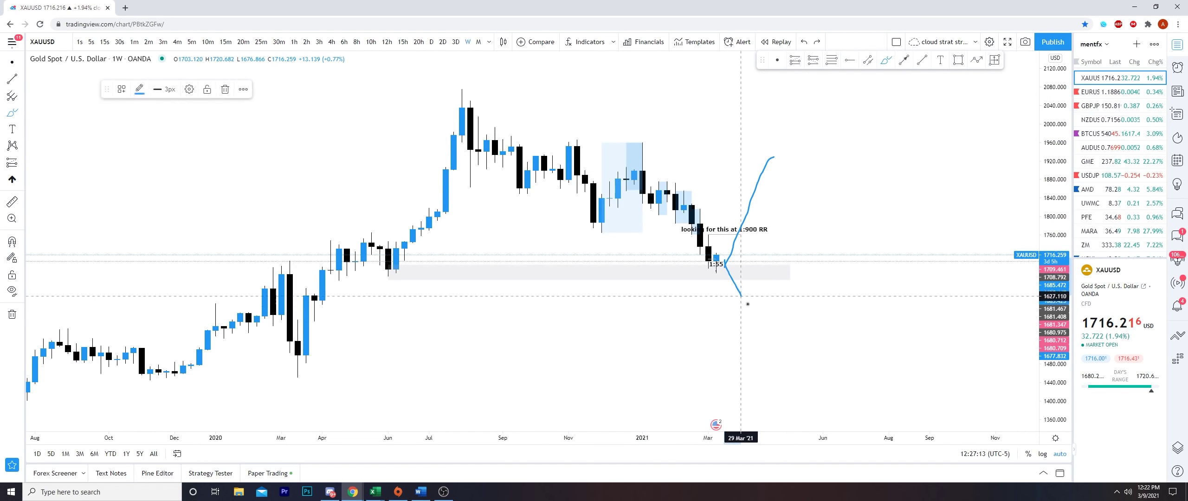
{"action": "left_click_drag", "start_coordinate": [727, 262], "coordinate": [742, 268]}
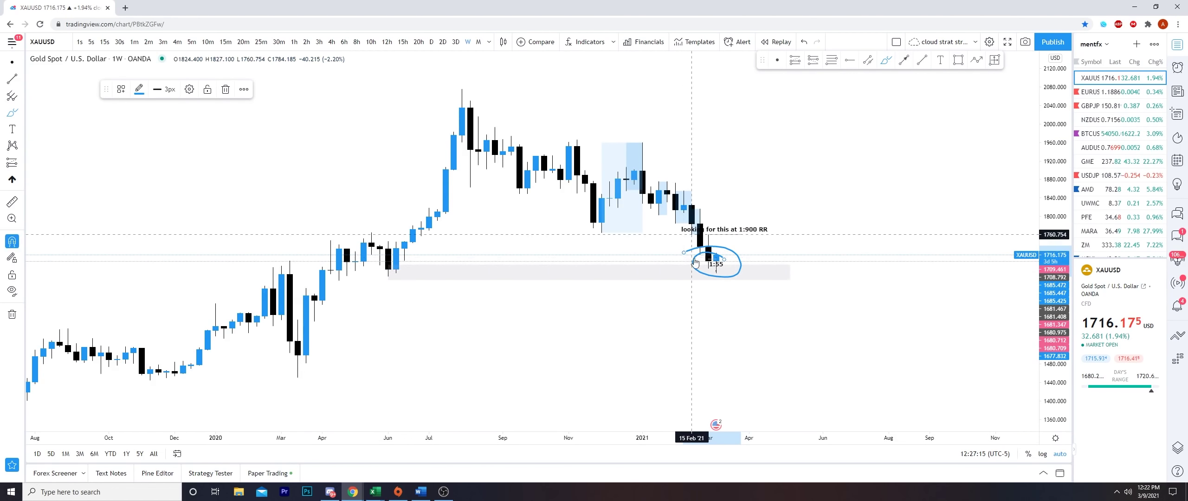
{"action": "key", "text": "ctrl+z"}
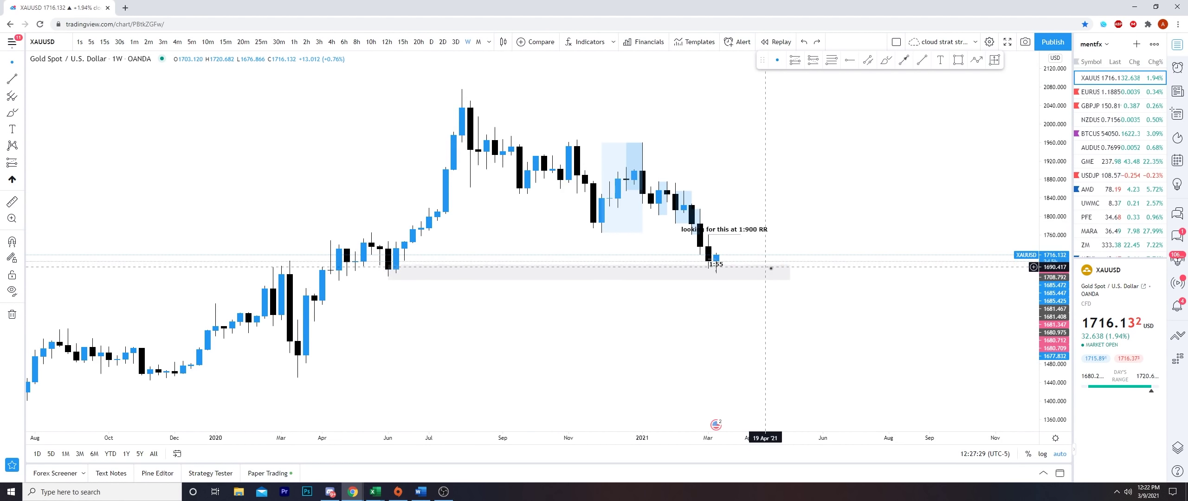
- Raise the lower edge of the grey demand zone to 1673.334 on the weekly chart
{"action": "left_click_drag", "start_coordinate": [388, 279], "coordinate": [388, 275]}
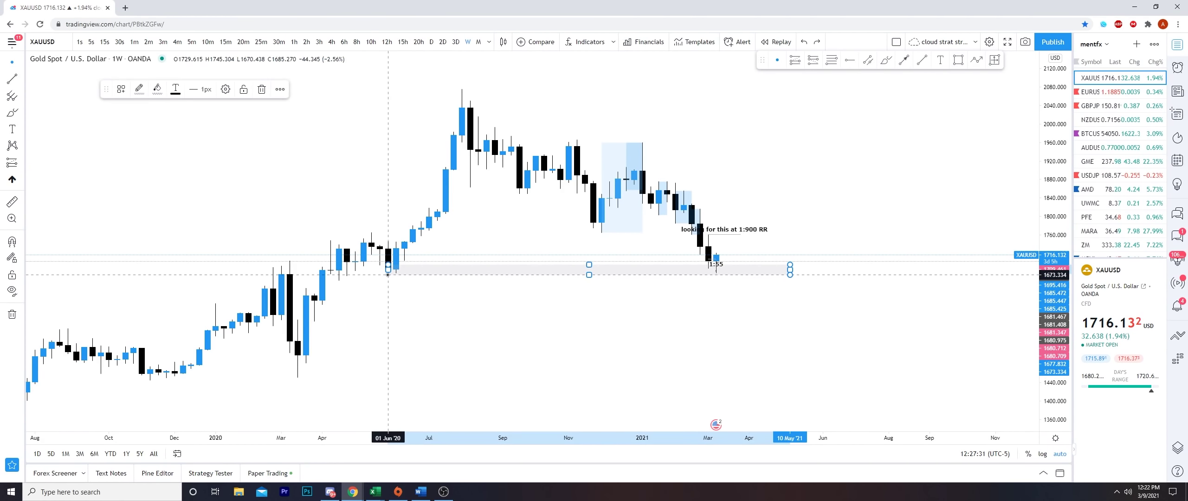
{"action": "left_click", "coordinate": [397, 282]}
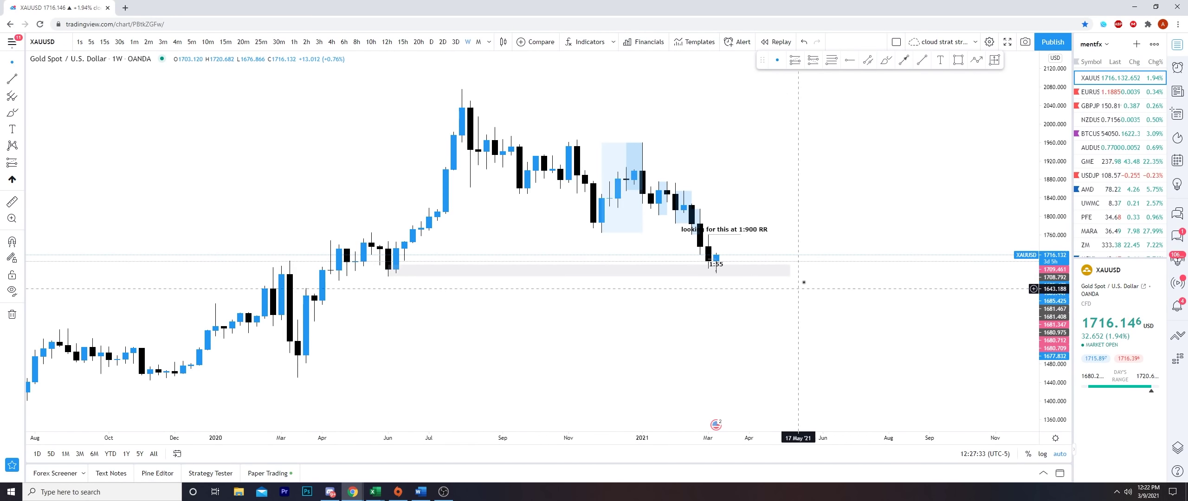
- Step down through the daily and hourly timeframes to 15 minutes and examine the price drop into the grey zone
{"action": "left_click", "coordinate": [432, 44]}
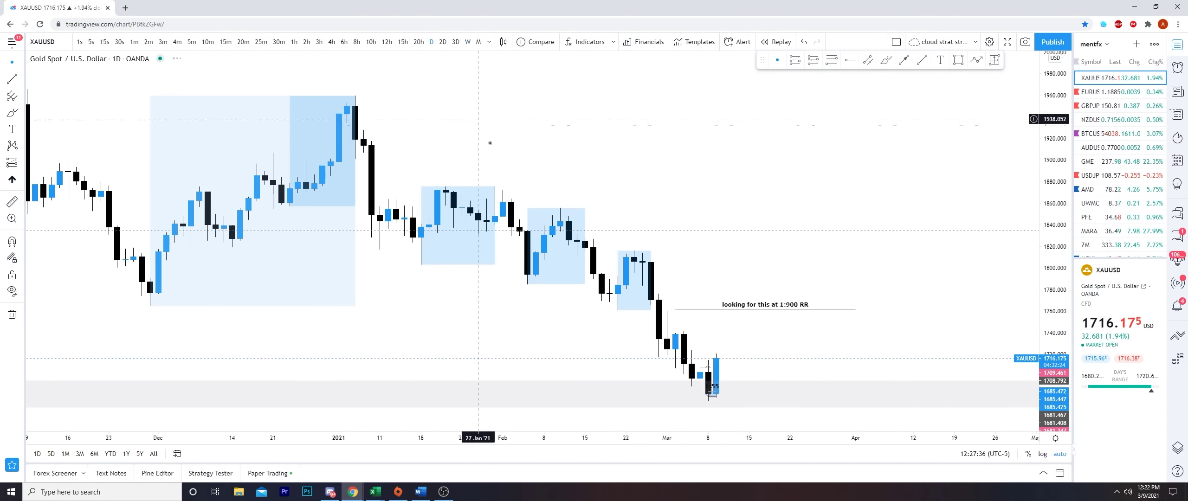
{"action": "left_click", "coordinate": [295, 42]}
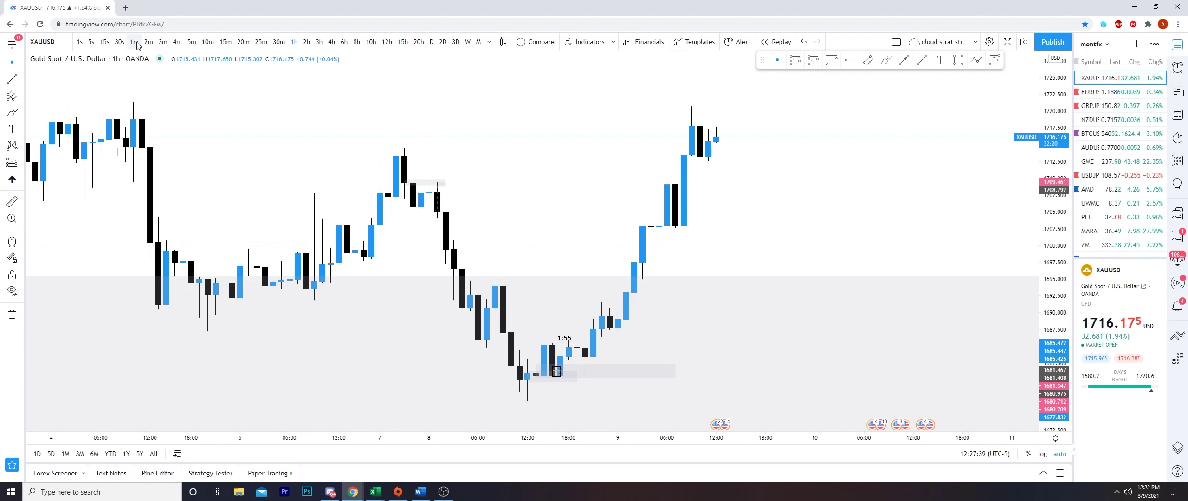
{"action": "left_click", "coordinate": [226, 43]}
{"action": "scroll", "coordinate": [654, 234], "scroll_direction": "down", "scroll_amount": 5}
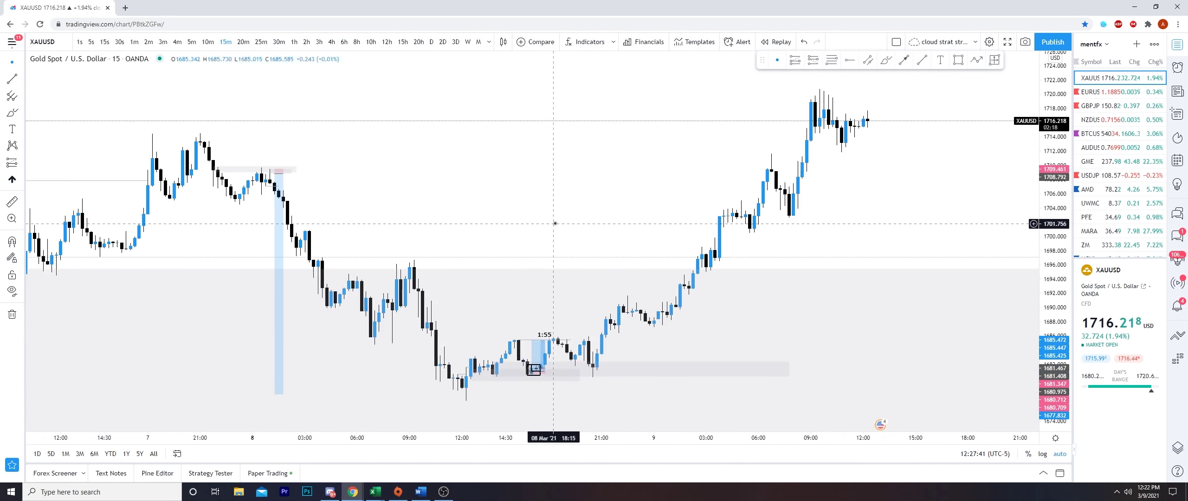
{"action": "left_click_drag", "start_coordinate": [654, 234], "coordinate": [664, 234]}
{"action": "scroll", "coordinate": [539, 218], "scroll_direction": "up", "scroll_amount": 4}
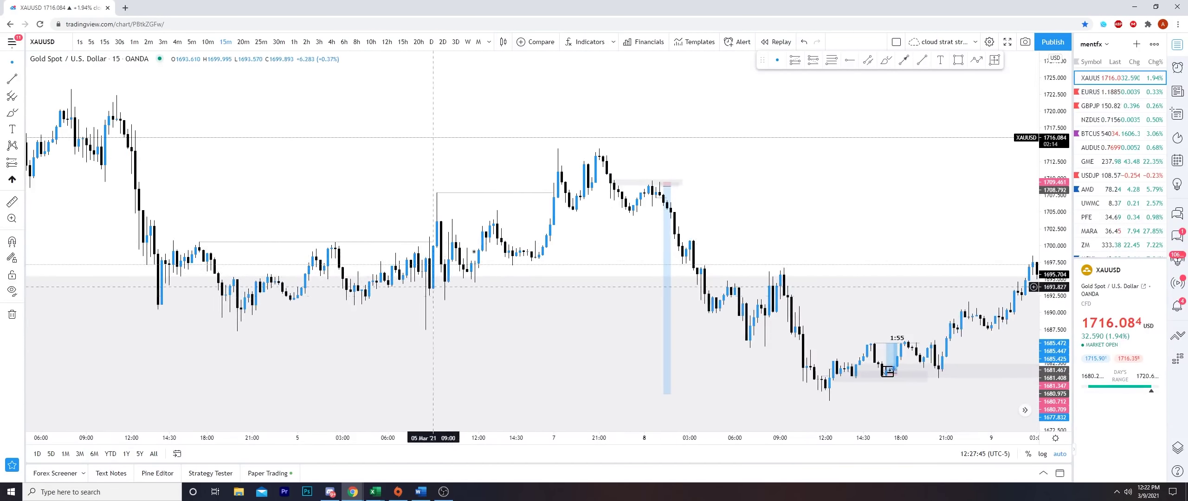
{"action": "scroll", "coordinate": [390, 277], "scroll_direction": "up", "scroll_amount": 1}
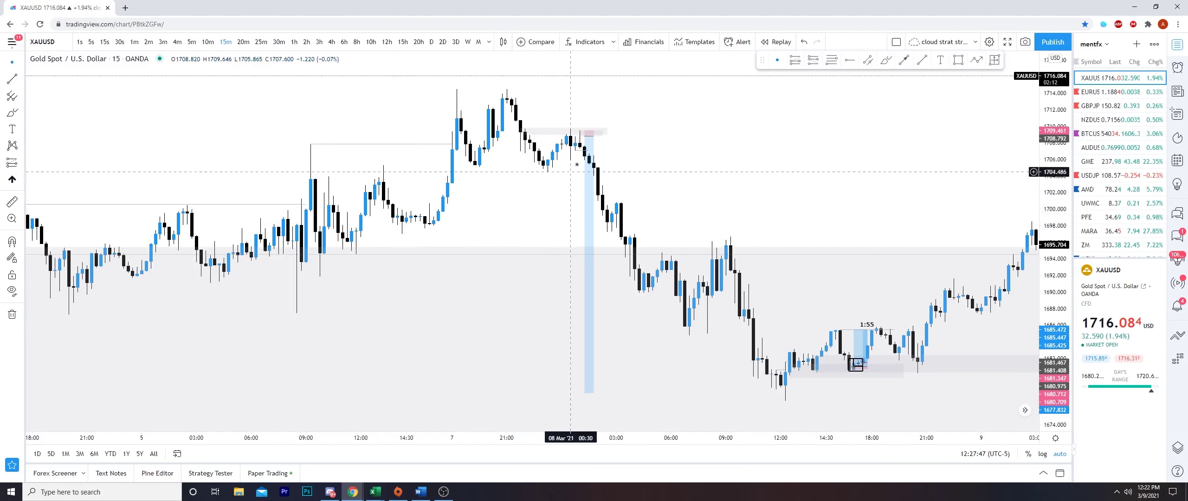
- Move the short position's target to 1689.652, and delete the position together with the small zone drawings around its entry
{"action": "left_click", "coordinate": [592, 147]}
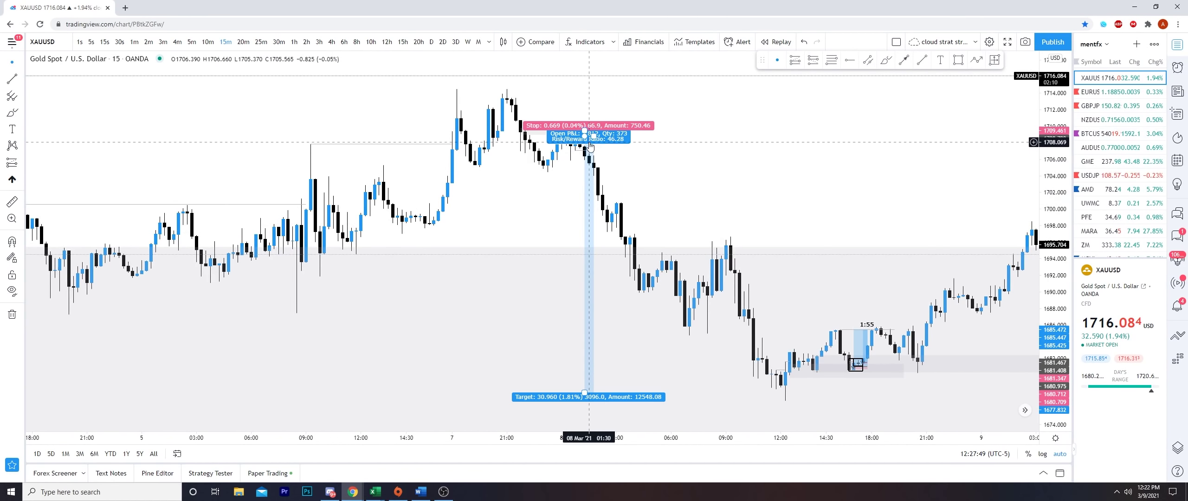
{"action": "left_click_drag", "start_coordinate": [584, 392], "coordinate": [671, 294]}
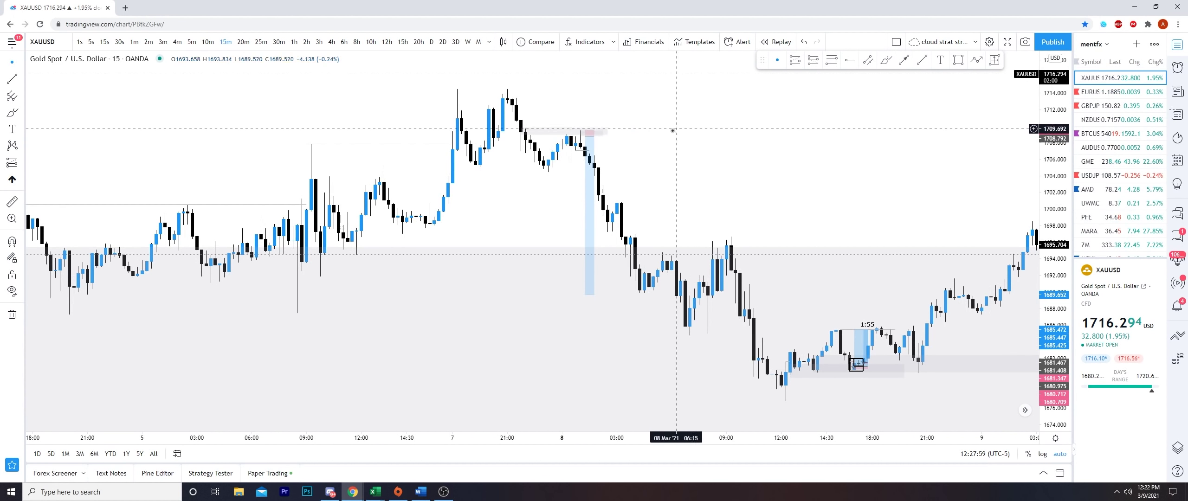
{"action": "left_click", "coordinate": [598, 166]}
{"action": "key", "text": "Delete"}
{"action": "left_click", "coordinate": [607, 130]}
{"action": "key", "text": "Delete"}
{"action": "left_click", "coordinate": [597, 133]}
{"action": "key", "text": "Delete"}
- Examine the decline into the zone and the marked buy trades on the 5-minute timeframe
{"action": "left_click_drag", "start_coordinate": [705, 179], "coordinate": [631, 171]}
{"action": "scroll", "coordinate": [630, 170], "scroll_direction": "up", "scroll_amount": 3}
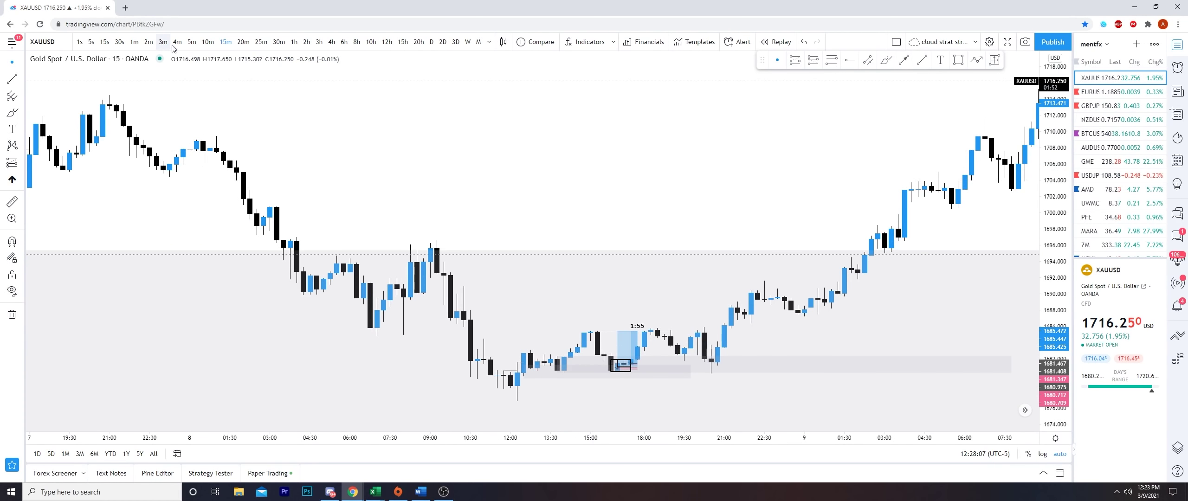
{"action": "left_click", "coordinate": [191, 45]}
{"action": "scroll", "coordinate": [541, 326], "scroll_direction": "left", "scroll_amount": 5}
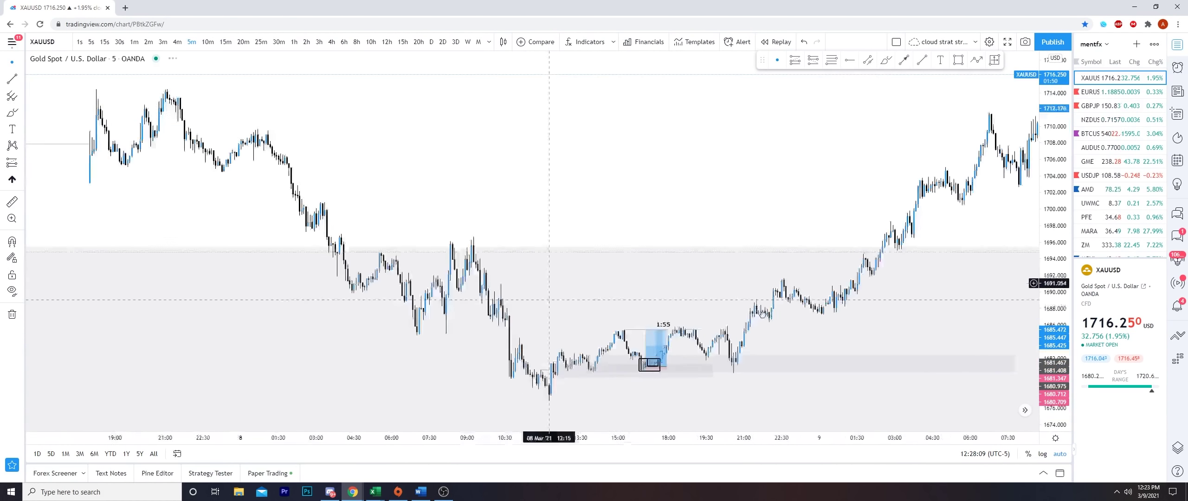
{"action": "scroll", "coordinate": [663, 315], "scroll_direction": "right", "scroll_amount": 5}
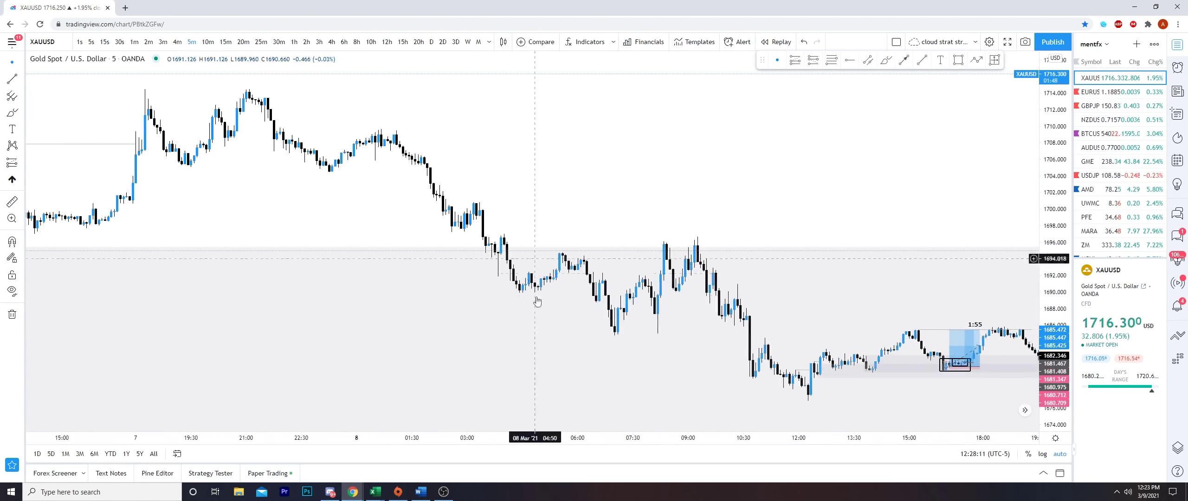
{"action": "scroll", "coordinate": [669, 319], "scroll_direction": "right", "scroll_amount": 5}
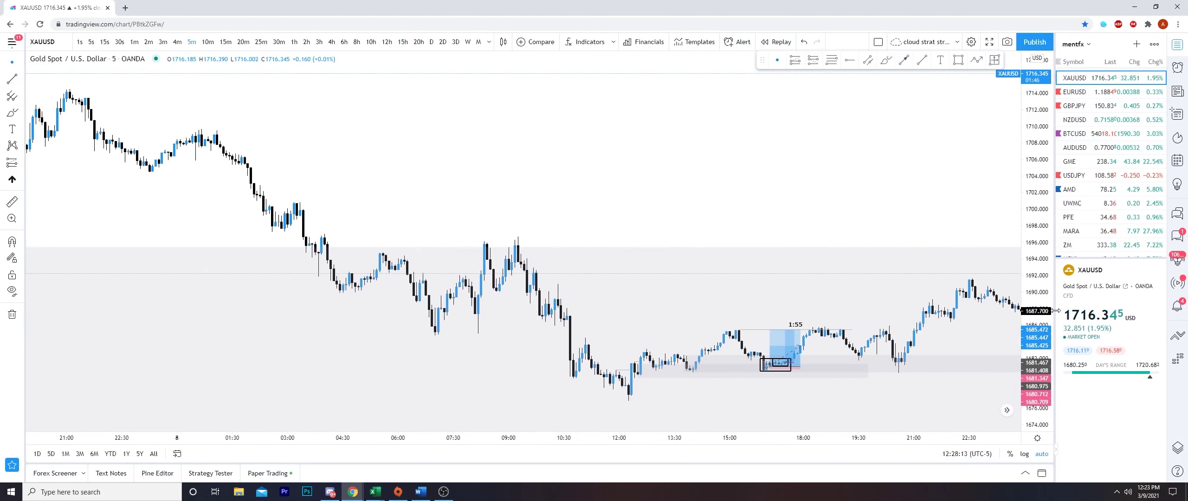
- Trace the decline's successive swings down to the low before 12:30 with the Brush, and undo the strokes
{"action": "left_click_drag", "start_coordinate": [1064, 356], "coordinate": [1064, 267]}
{"action": "left_click_drag", "start_coordinate": [684, 343], "coordinate": [715, 199]}
{"action": "scroll", "coordinate": [538, 263], "scroll_direction": "up", "scroll_amount": 5}
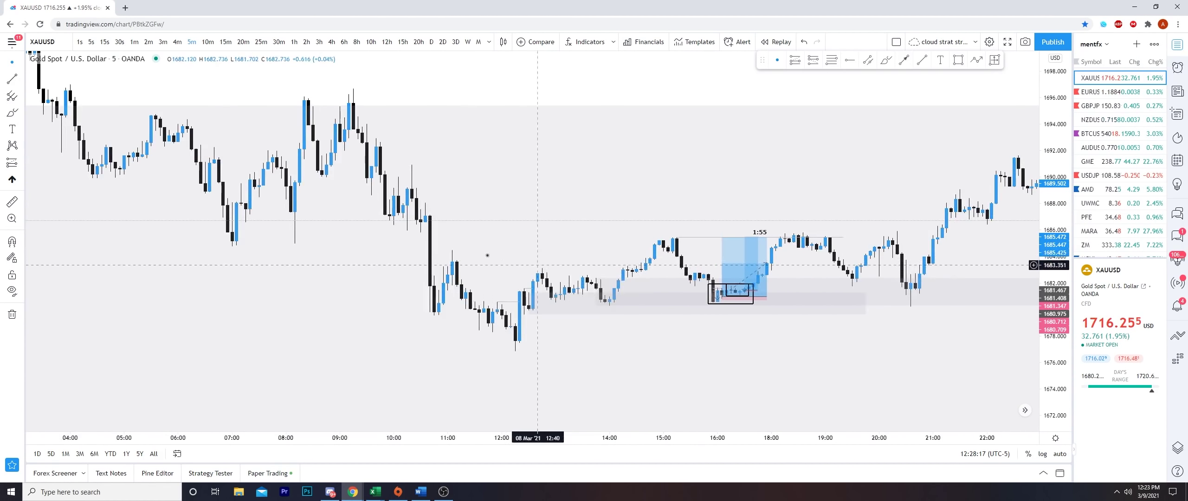
{"action": "left_click_drag", "start_coordinate": [374, 288], "coordinate": [609, 249]}
{"action": "left_click_drag", "start_coordinate": [424, 205], "coordinate": [593, 225]}
{"action": "left_click_drag", "start_coordinate": [1052, 288], "coordinate": [1018, 74]}
{"action": "left_click_drag", "start_coordinate": [907, 199], "coordinate": [874, 178]}
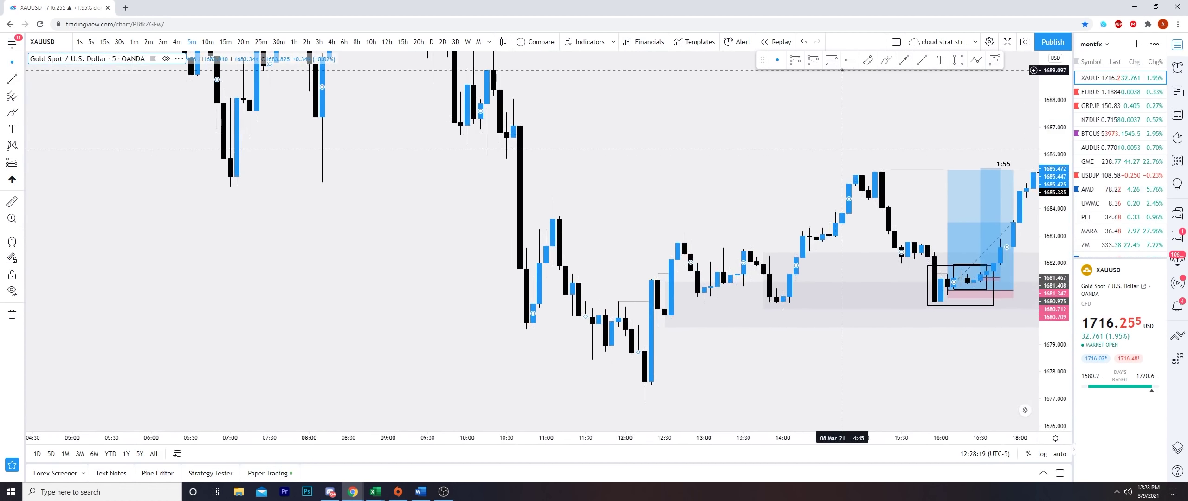
{"action": "left_click", "coordinate": [894, 63]}
{"action": "left_click_drag", "start_coordinate": [520, 163], "coordinate": [532, 325]}
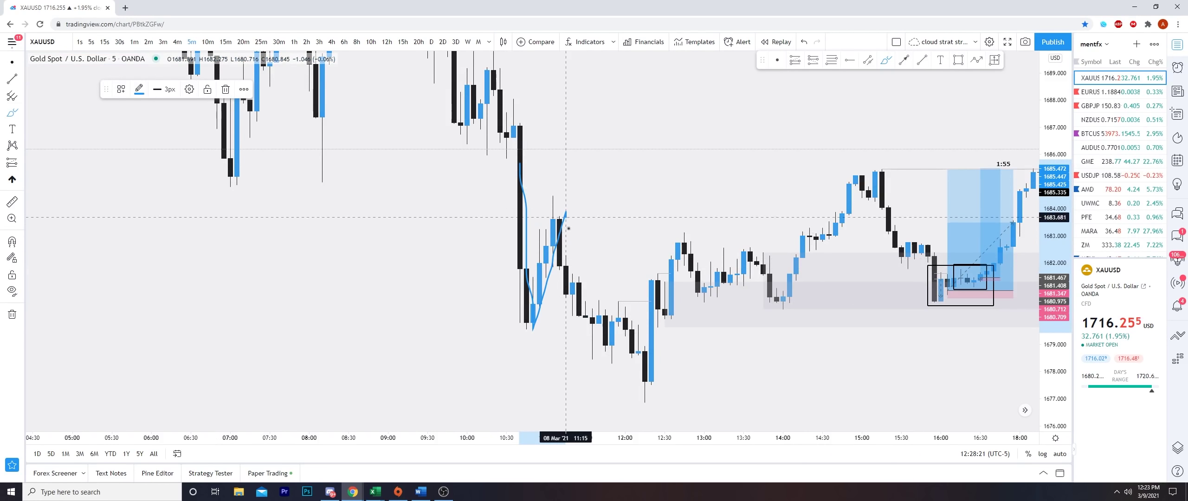
{"action": "left_click_drag", "start_coordinate": [566, 213], "coordinate": [598, 386]}
{"action": "left_click_drag", "start_coordinate": [632, 329], "coordinate": [651, 394]}
{"action": "left_click_drag", "start_coordinate": [632, 293], "coordinate": [540, 335]}
{"action": "key", "text": "ctrl+z"}
{"action": "left_click_drag", "start_coordinate": [658, 274], "coordinate": [664, 288]}
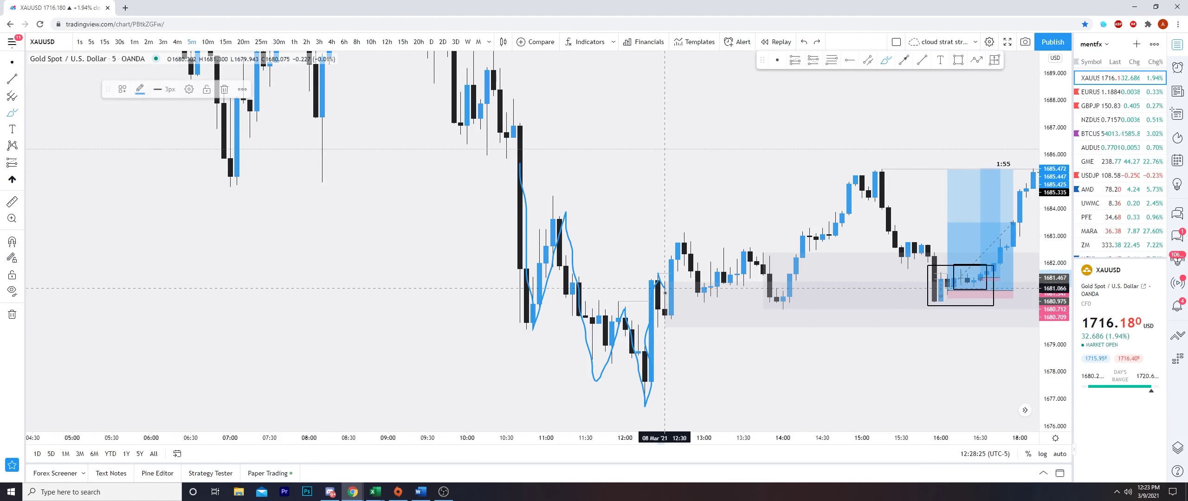
{"action": "key", "text": "ctrl+z"}
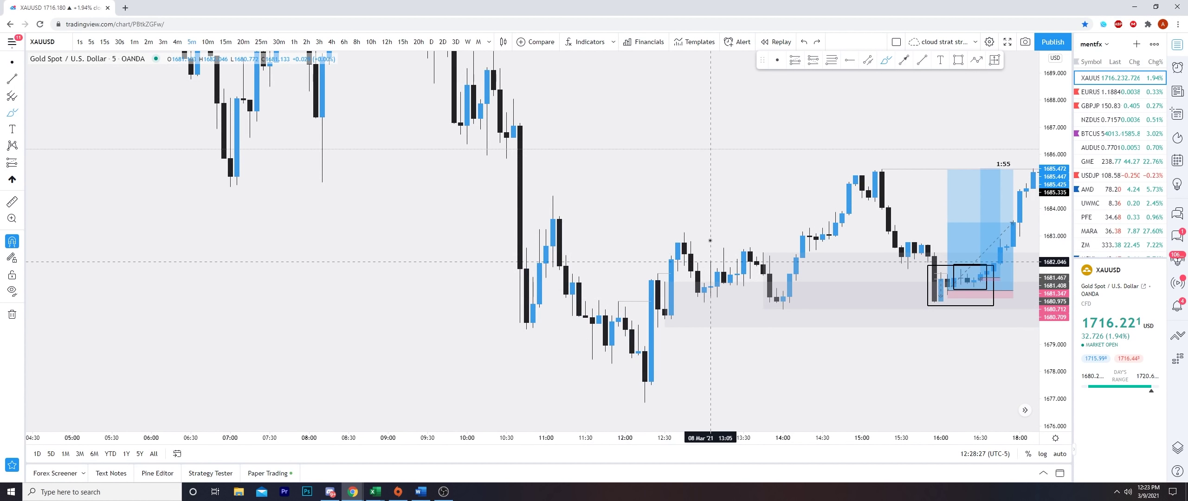
{"action": "key", "text": "Escape"}
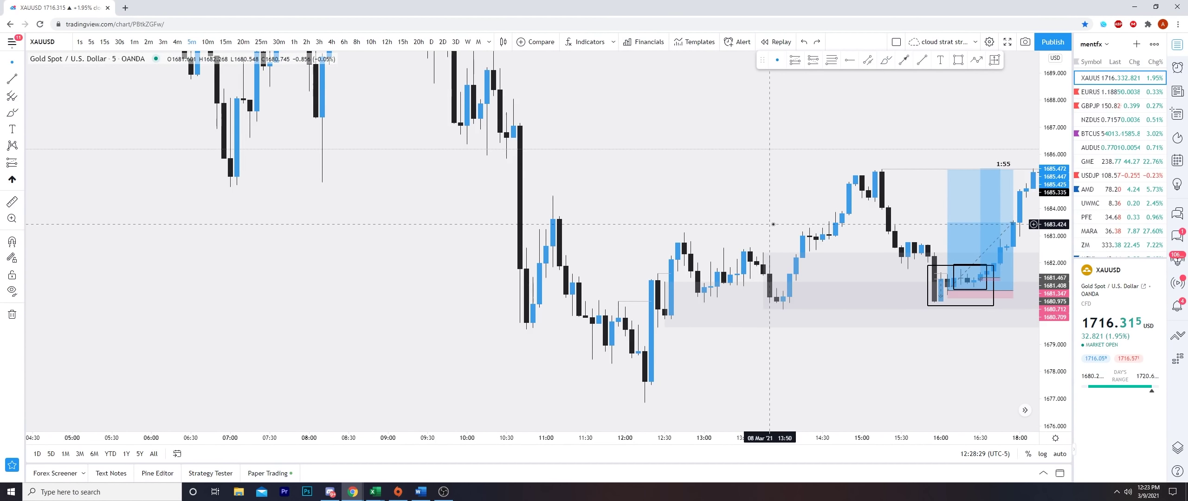
- Mark the push up from the lower grey zone's 12:35 candle with brush strokes, and undo them
{"action": "left_click_drag", "start_coordinate": [772, 224], "coordinate": [678, 224]}
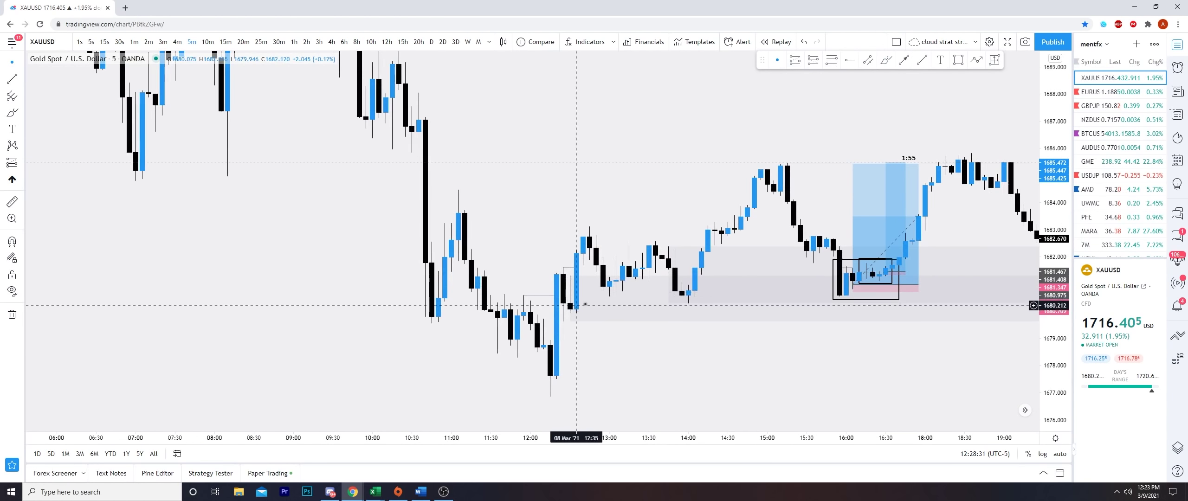
{"action": "left_click", "coordinate": [571, 313]}
{"action": "mouse_move", "coordinate": [570, 315]}
{"action": "left_mouse_down"}
{"action": "mouse_move", "coordinate": [570, 279]}
{"action": "mouse_move", "coordinate": [586, 290]}
{"action": "left_mouse_up"}
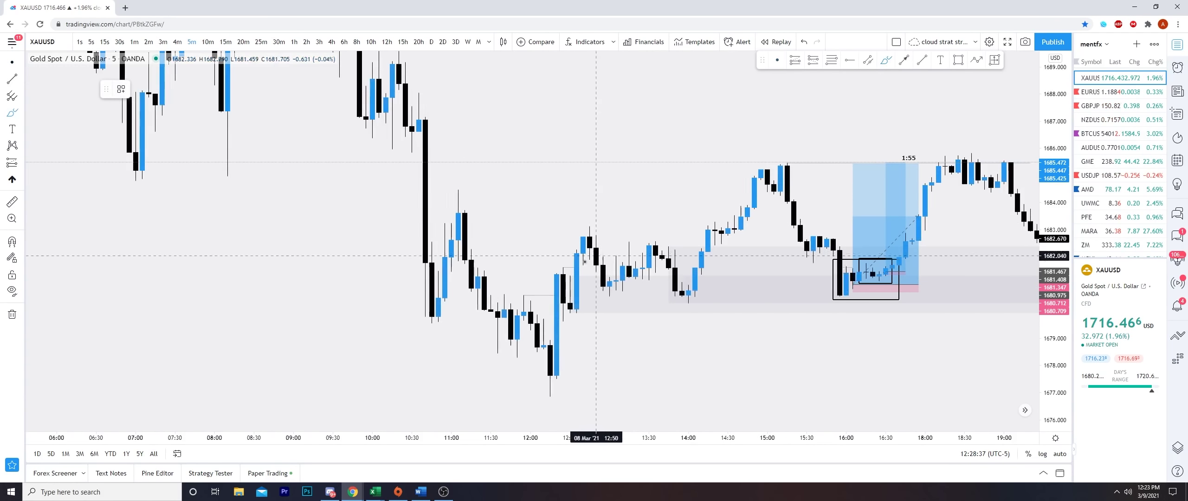
{"action": "key", "text": "ctrl+z"}
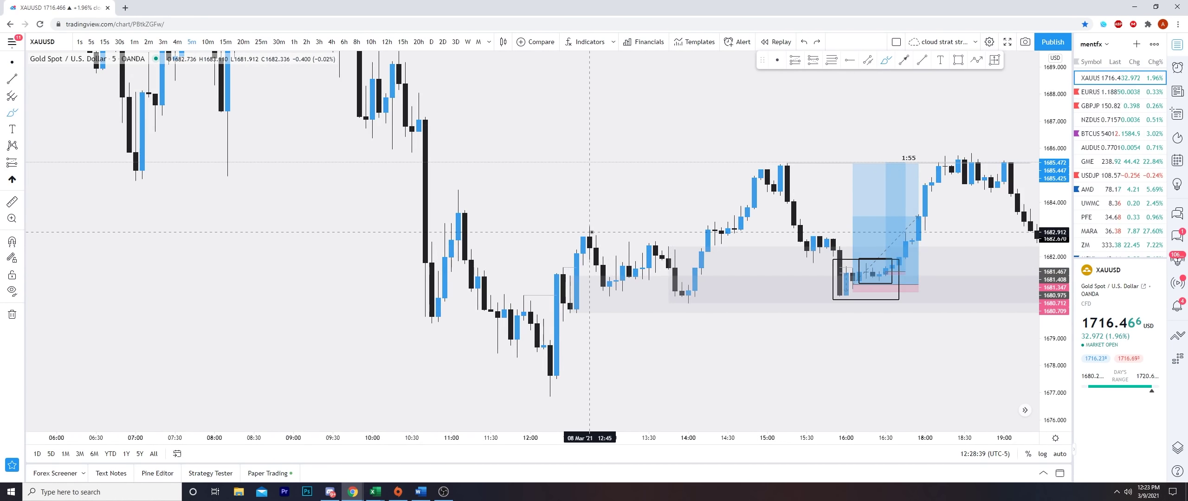
{"action": "key", "text": "ctrl+z"}
{"action": "key", "text": "ctrl+y"}
{"action": "key", "text": "ctrl+z"}
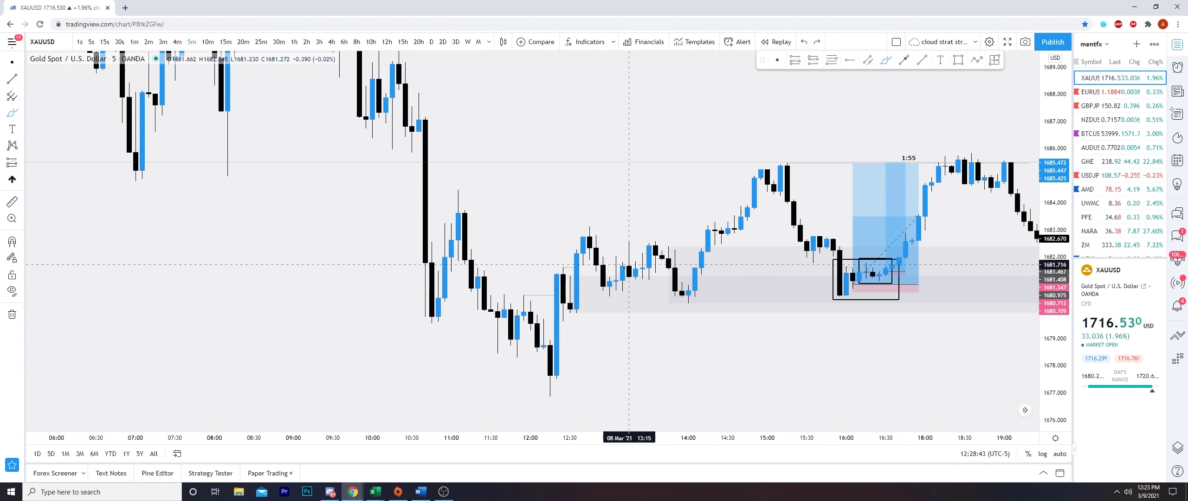
{"action": "key", "text": "ctrl+z"}
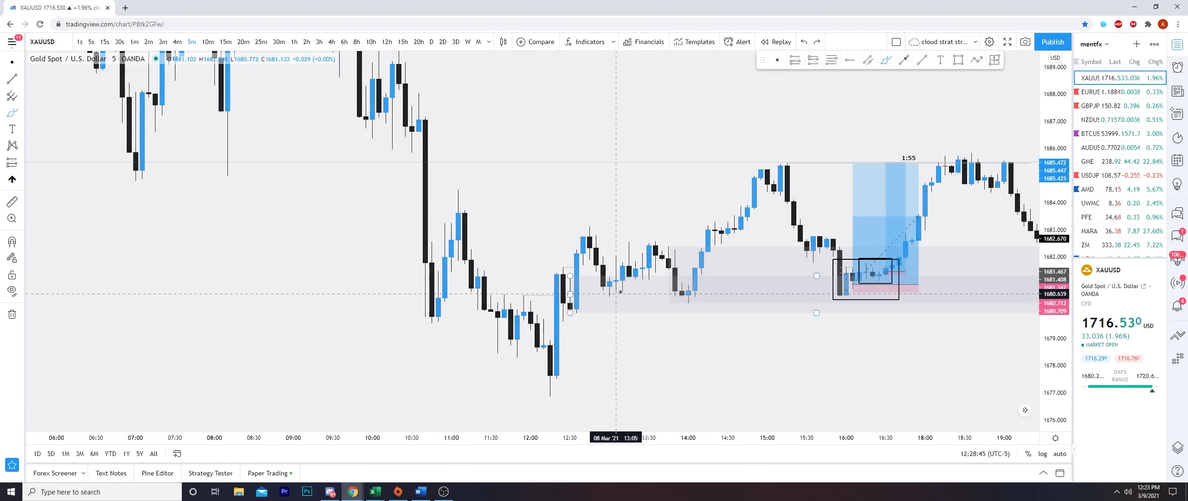
{"action": "key", "text": "ctrl+z"}
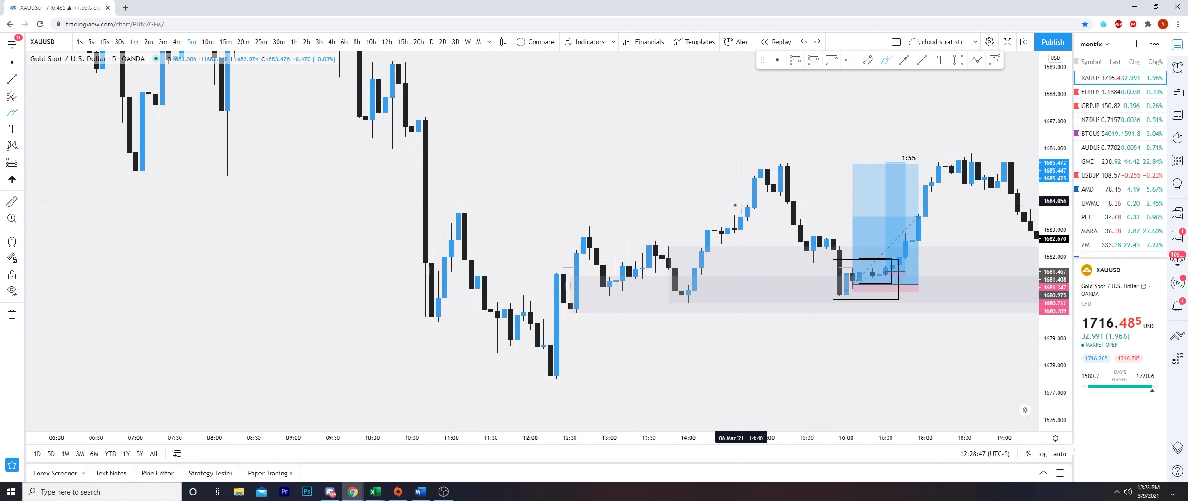
- Mark the 12:45 high and the 14:00 pullback into the grey zones with brush strokes, and undo them
{"action": "left_click", "coordinate": [586, 227]}
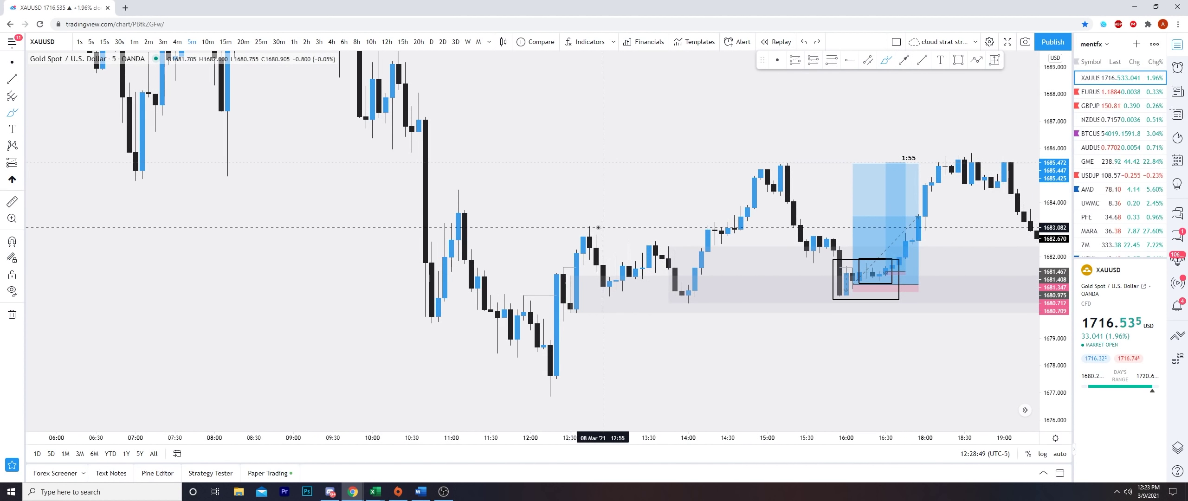
{"action": "left_click", "coordinate": [715, 225]}
{"action": "key", "text": "ctrl+z"}
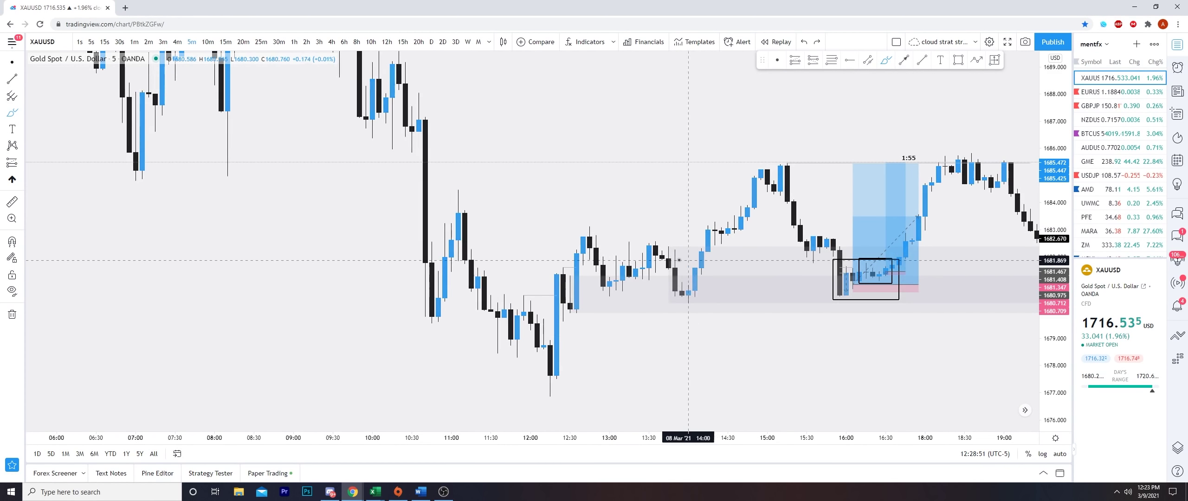
{"action": "left_click_drag", "start_coordinate": [692, 255], "coordinate": [709, 299]}
{"action": "key", "text": "ctrl+z"}
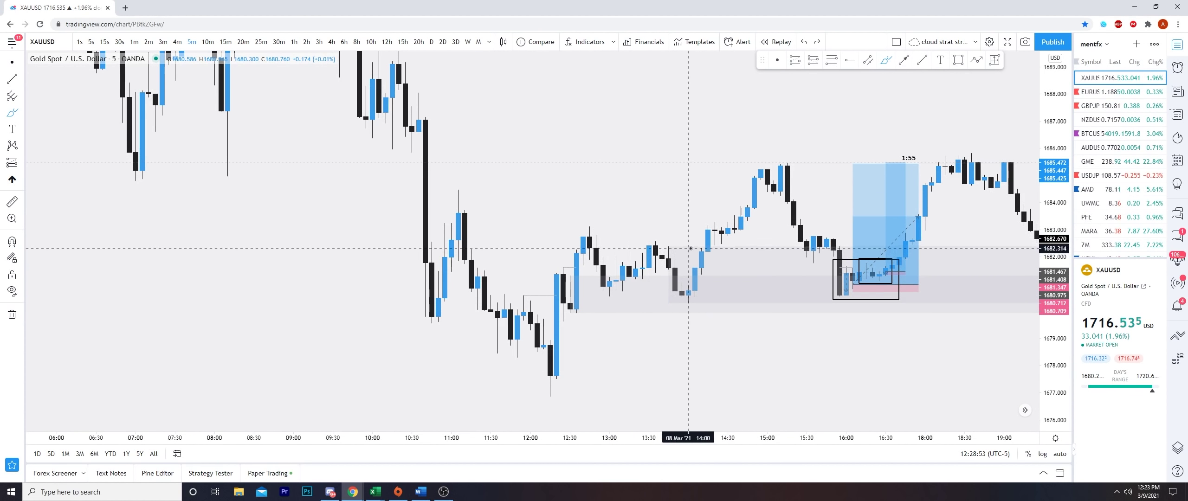
{"action": "key", "text": "ctrl+z"}
- Delete the lower grey zone starting at 12:35 and show the remaining zone on the 15-minute timeframe
{"action": "left_click", "coordinate": [584, 275]}
{"action": "left_click", "coordinate": [225, 42]}
{"action": "mouse_move", "coordinate": [765, 187]}
{"action": "left_mouse_down"}
{"action": "mouse_move", "coordinate": [724, 211]}
{"action": "mouse_move", "coordinate": [586, 395]}
{"action": "left_mouse_up"}
{"action": "left_click_drag", "start_coordinate": [669, 283], "coordinate": [533, 389]}
{"action": "left_click_drag", "start_coordinate": [681, 328], "coordinate": [371, 157]}
{"action": "mouse_move", "coordinate": [691, 418]}
{"action": "left_mouse_down"}
{"action": "mouse_move", "coordinate": [520, 241]}
{"action": "mouse_move", "coordinate": [690, 240]}
{"action": "left_mouse_up"}
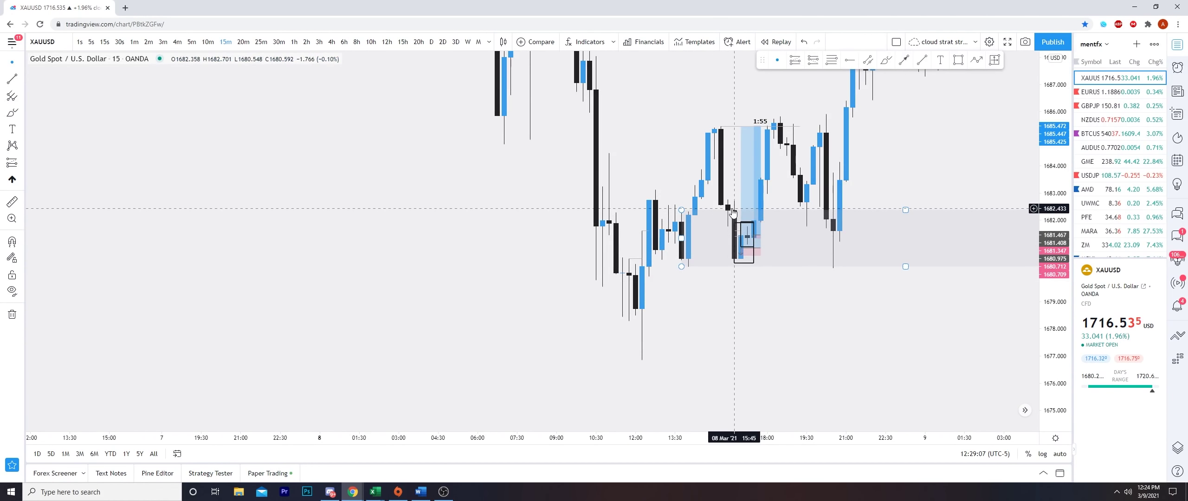
- Place a long position on the remaining grey zone with entry 1682.399, stop 1680.195 and target 1690.873
{"action": "left_click_drag", "start_coordinate": [702, 325], "coordinate": [604, 398]}
{"action": "left_click_drag", "start_coordinate": [851, 234], "coordinate": [822, 230]}
{"action": "left_click", "coordinate": [602, 280]}
{"action": "left_click", "coordinate": [597, 280]}
{"action": "left_click_drag", "start_coordinate": [560, 360], "coordinate": [572, 263]}
{"action": "left_click", "coordinate": [614, 398]}
{"action": "left_click_drag", "start_coordinate": [608, 415], "coordinate": [608, 243]}
- Raise the long position's target to 1720.488 at the top of the rally
{"action": "scroll", "coordinate": [1027, 369], "scroll_direction": "down", "scroll_amount": 8}
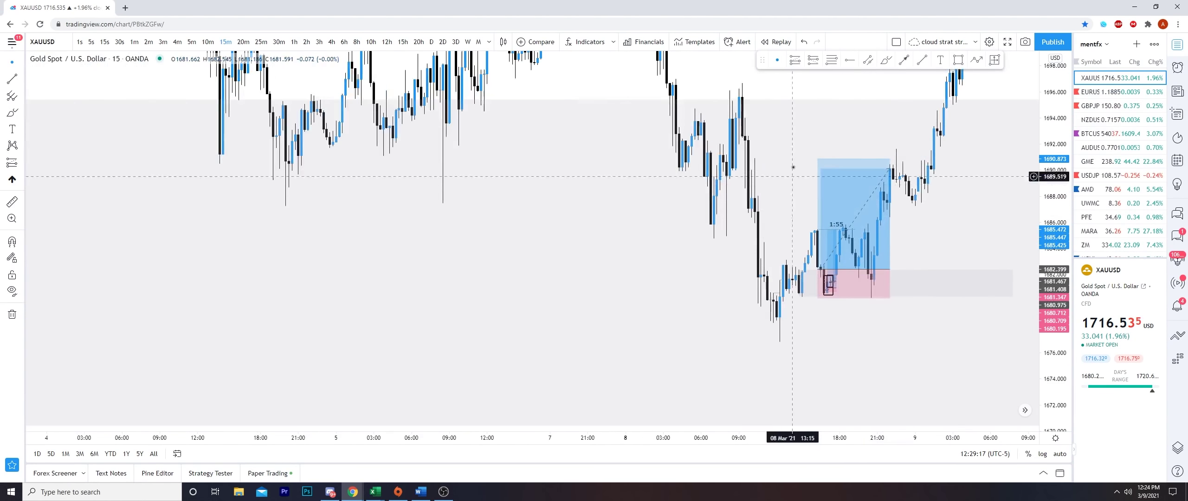
{"action": "left_click_drag", "start_coordinate": [869, 261], "coordinate": [780, 268]}
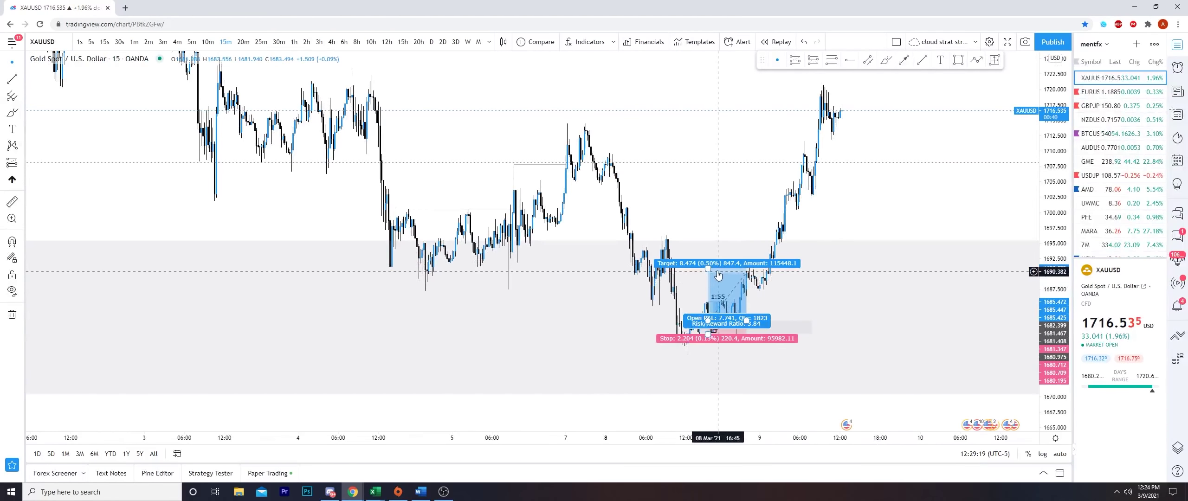
{"action": "left_click_drag", "start_coordinate": [706, 268], "coordinate": [707, 86]}
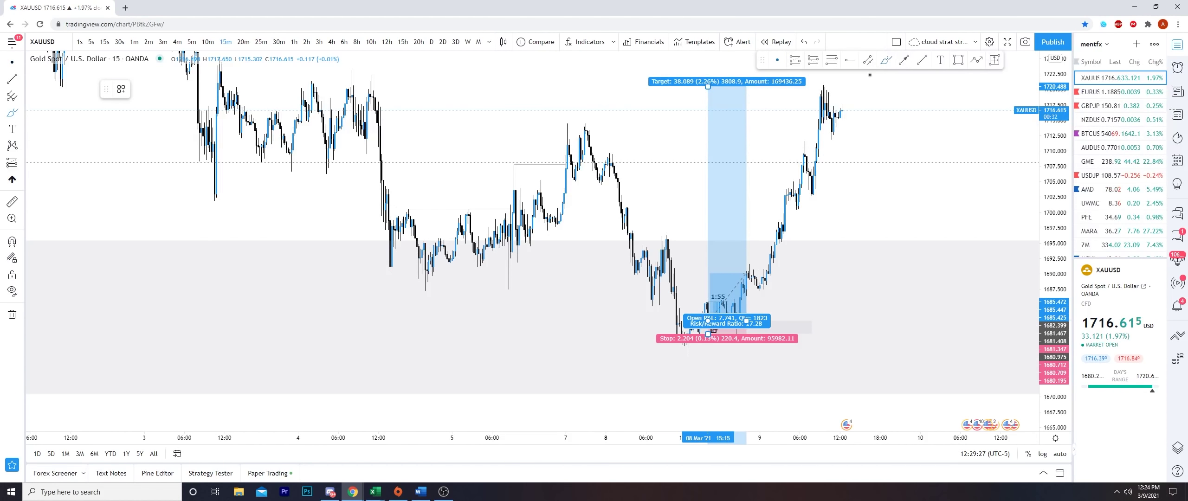
- Undo the brush mark drawn over the trade area and delete the long position
{"action": "mouse_move", "coordinate": [724, 299]}
{"action": "left_mouse_down"}
{"action": "mouse_move", "coordinate": [696, 305]}
{"action": "mouse_move", "coordinate": [734, 298]}
{"action": "left_mouse_up"}
{"action": "key", "text": "ctrl+z"}
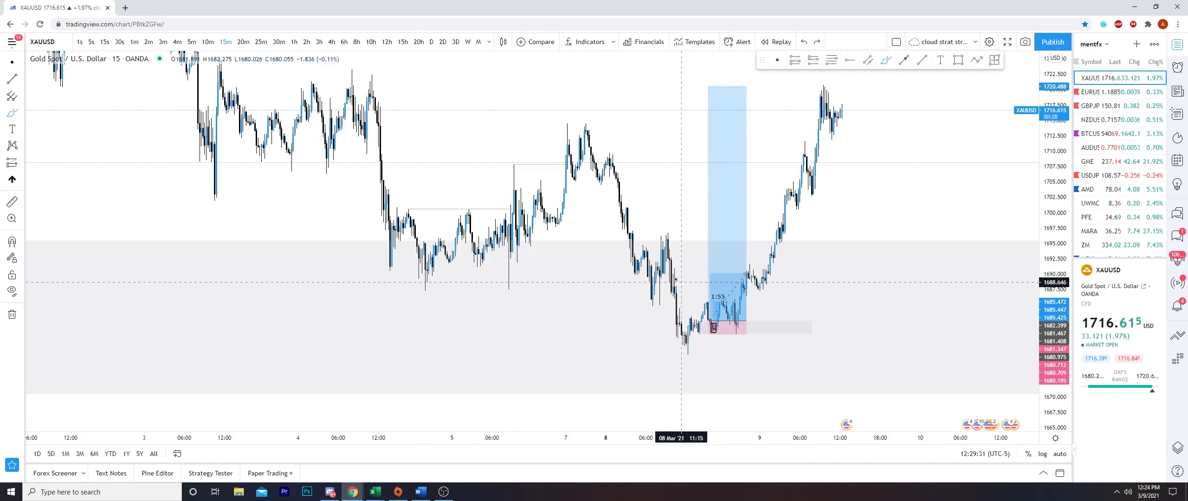
{"action": "key", "text": "ctrl+z"}
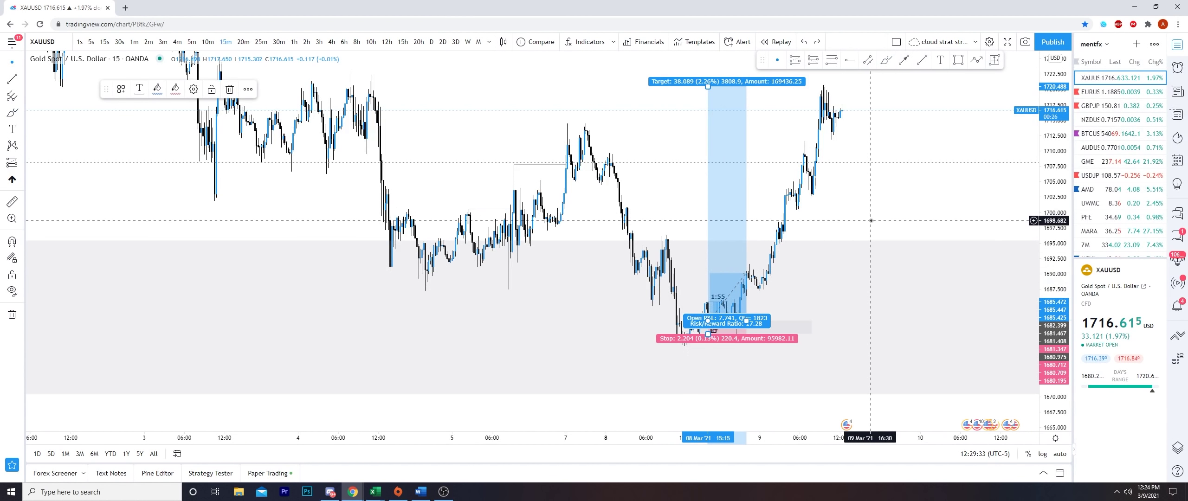
{"action": "key", "text": "Delete"}
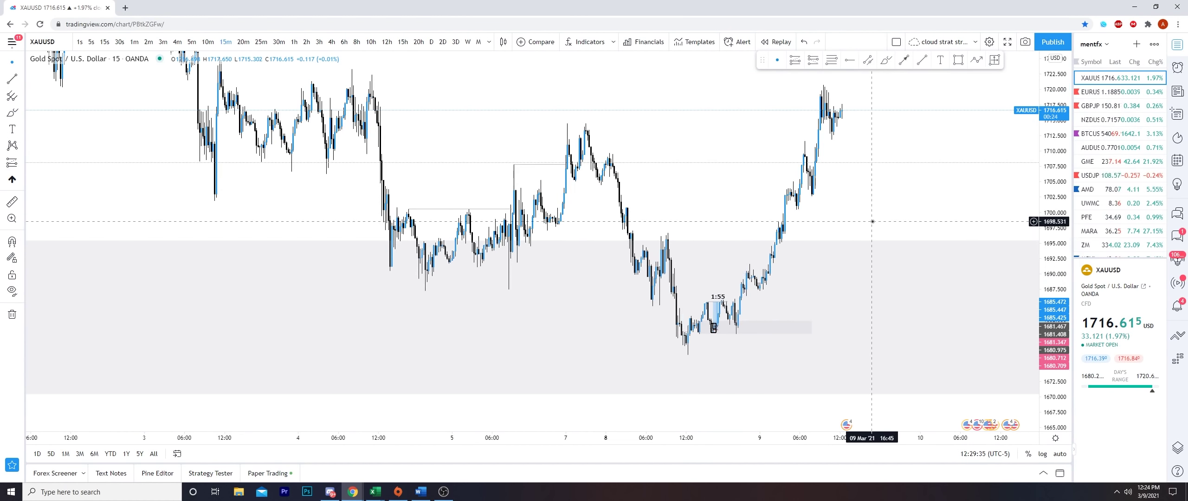
- Examine the grey zone's origin candle, the swing high above it and the retest on the 15-minute chart
{"action": "scroll", "coordinate": [833, 249], "scroll_direction": "up", "scroll_amount": 9}
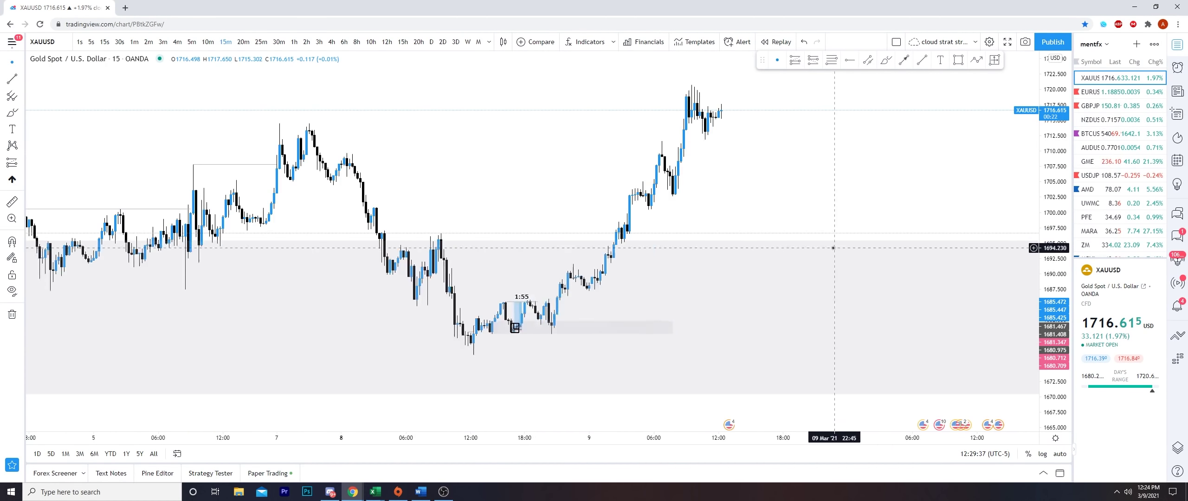
{"action": "left_click_drag", "start_coordinate": [636, 275], "coordinate": [1042, 285]}
{"action": "left_click_drag", "start_coordinate": [914, 405], "coordinate": [865, 159]}
{"action": "left_click_drag", "start_coordinate": [762, 110], "coordinate": [824, 294]}
{"action": "left_click_drag", "start_coordinate": [1051, 293], "coordinate": [1048, 65]}
{"action": "scroll", "coordinate": [880, 186], "scroll_direction": "up", "scroll_amount": 4}
{"action": "left_click_drag", "start_coordinate": [549, 319], "coordinate": [664, 283]}
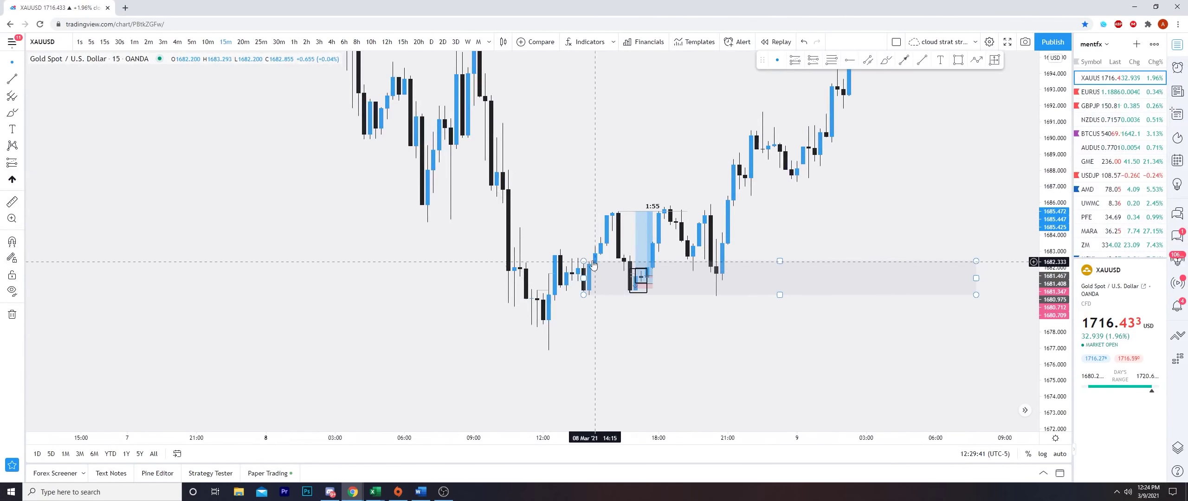
{"action": "left_click", "coordinate": [584, 278]}
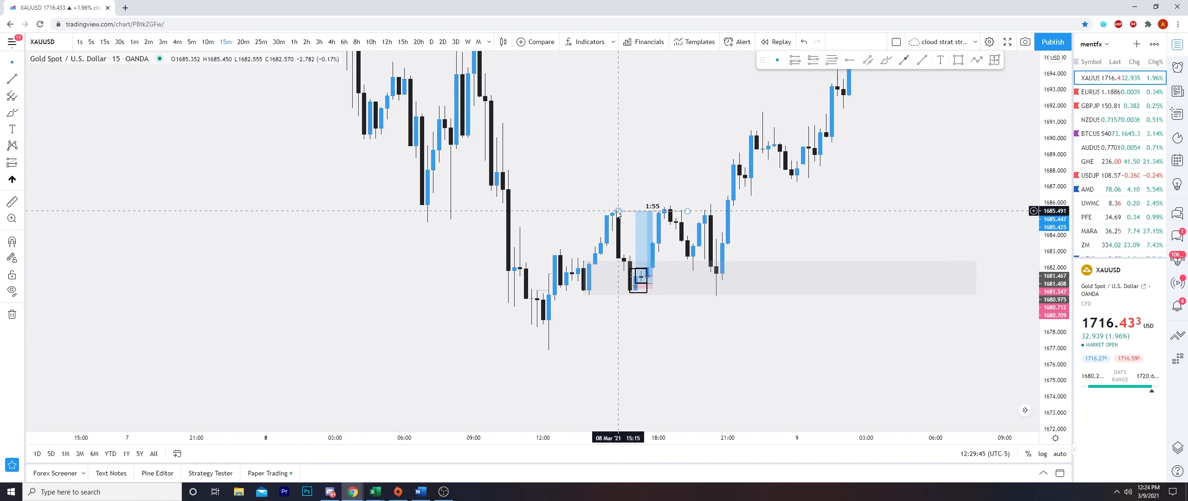
{"action": "left_click_drag", "start_coordinate": [579, 217], "coordinate": [600, 217]}
{"action": "left_click", "coordinate": [326, 66]}
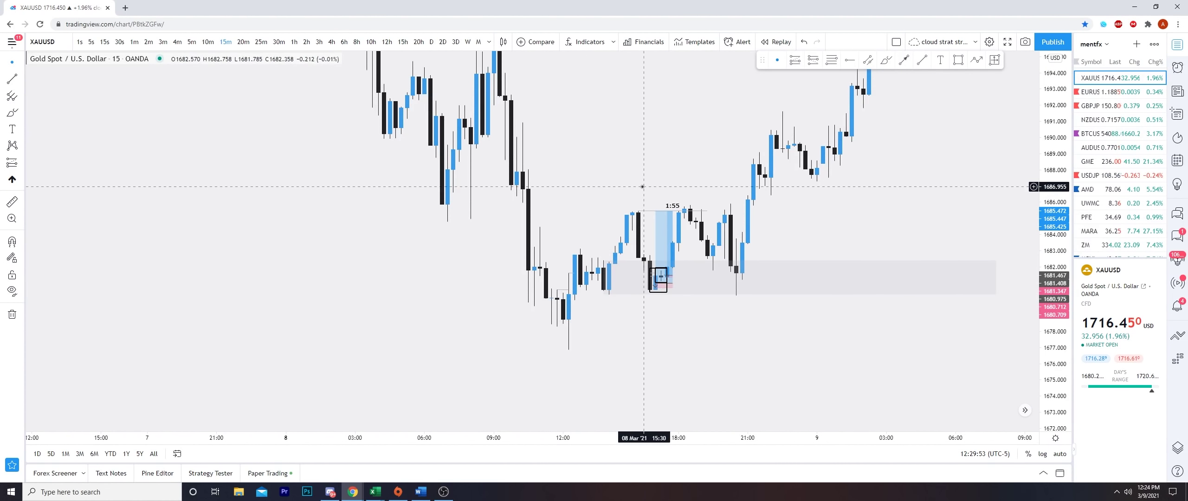
{"action": "left_click", "coordinate": [617, 294]}
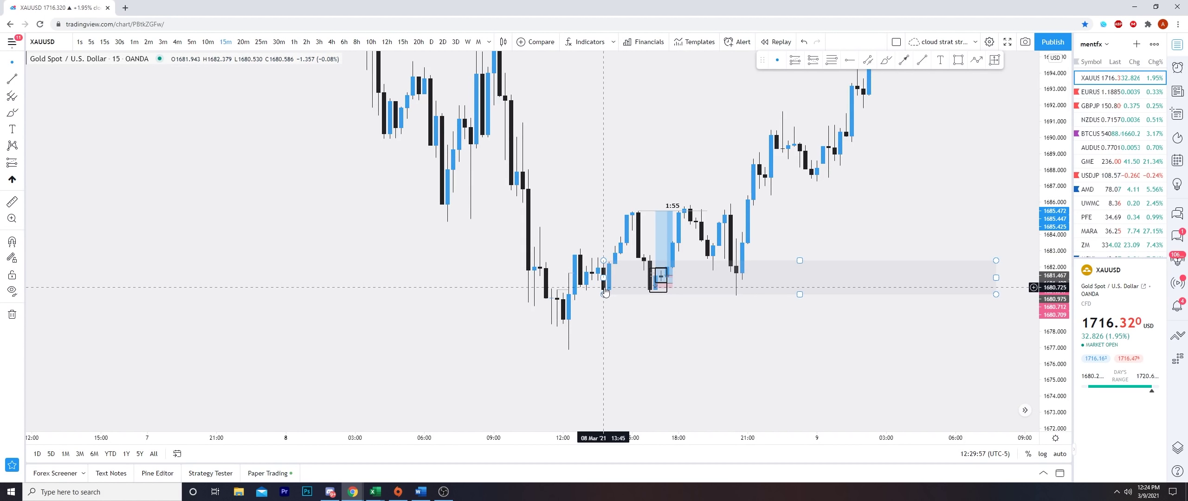
{"action": "left_click", "coordinate": [445, 237]}
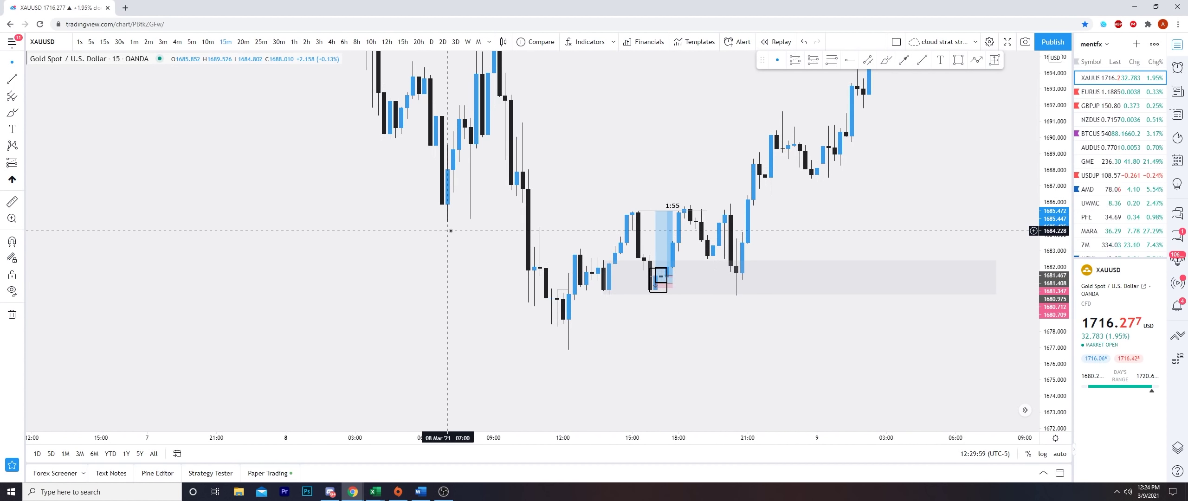
- Start a bar replay on the 1-minute timeframe from 16:23 on 08 Mar '21, inside the boxed trade range
{"action": "left_click", "coordinate": [134, 42]}
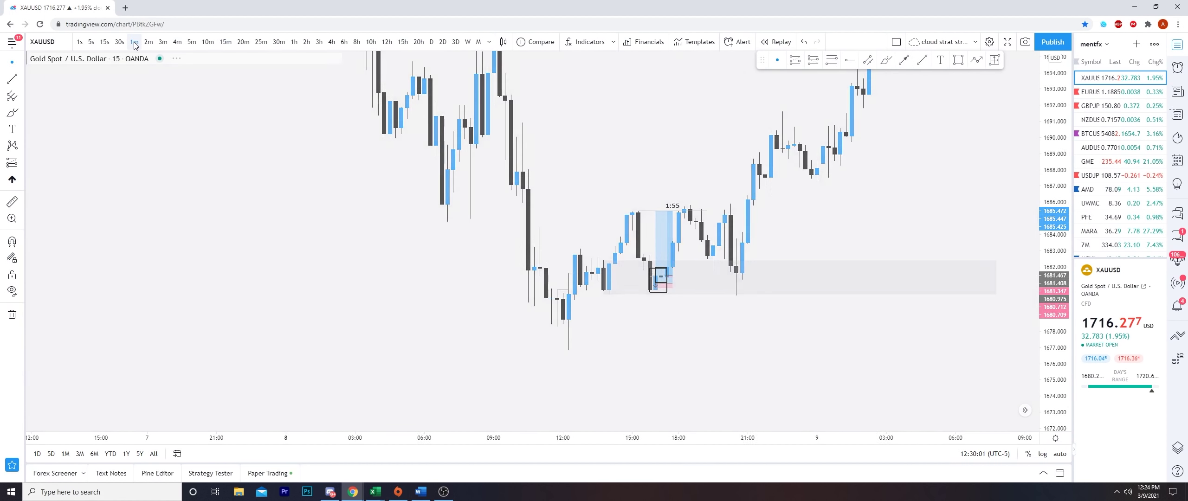
{"action": "left_click_drag", "start_coordinate": [557, 370], "coordinate": [900, 392]}
{"action": "scroll", "coordinate": [803, 379], "scroll_direction": "up", "scroll_amount": 7}
{"action": "left_click_drag", "start_coordinate": [727, 371], "coordinate": [838, 353]}
{"action": "left_click_drag", "start_coordinate": [1049, 348], "coordinate": [1052, 409]}
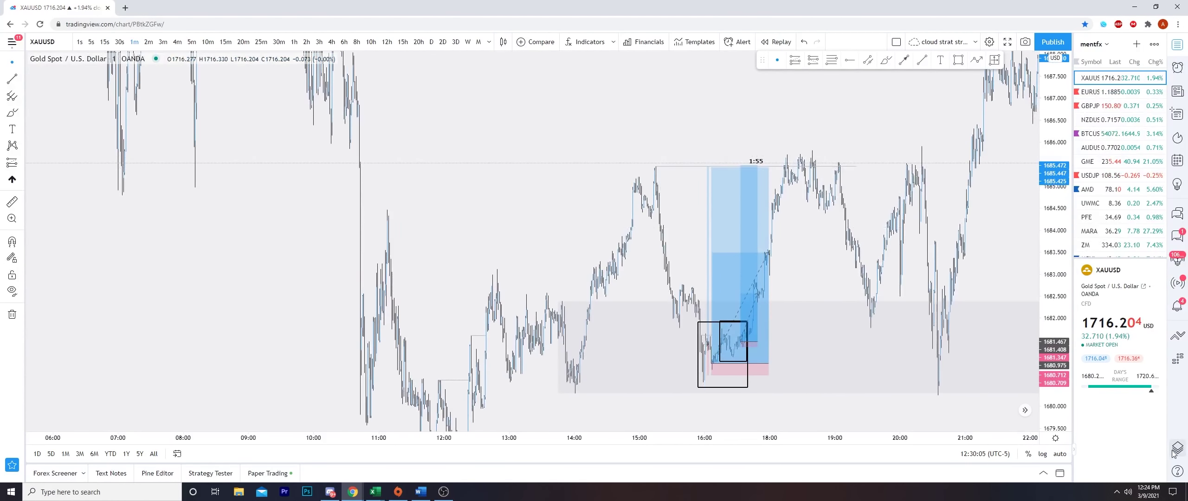
{"action": "scroll", "coordinate": [835, 304], "scroll_direction": "up", "scroll_amount": 4}
{"action": "left_click", "coordinate": [719, 273]}
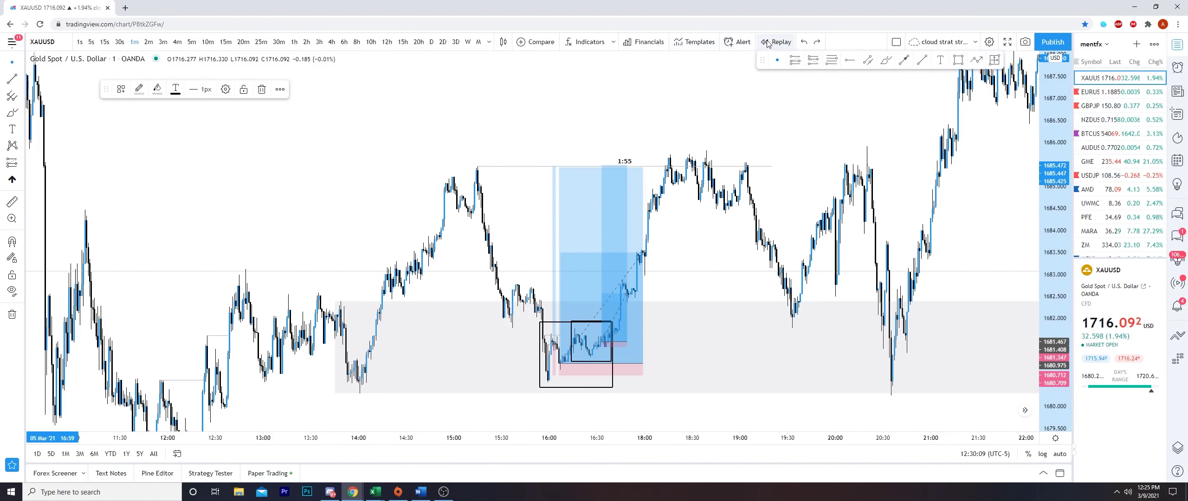
{"action": "left_click", "coordinate": [766, 42]}
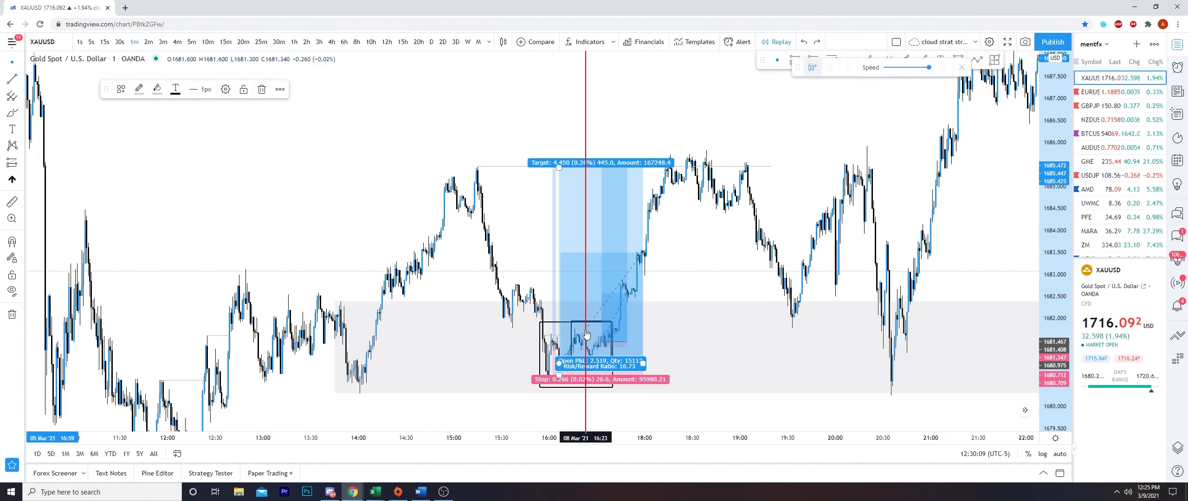
{"action": "left_click", "coordinate": [589, 279]}
- Unhide the Group 1 drawings in the object tree and extend the "1:15 partial secured." trend line to 18:11 on 08 Mar '21
{"action": "left_click", "coordinate": [1177, 448]}
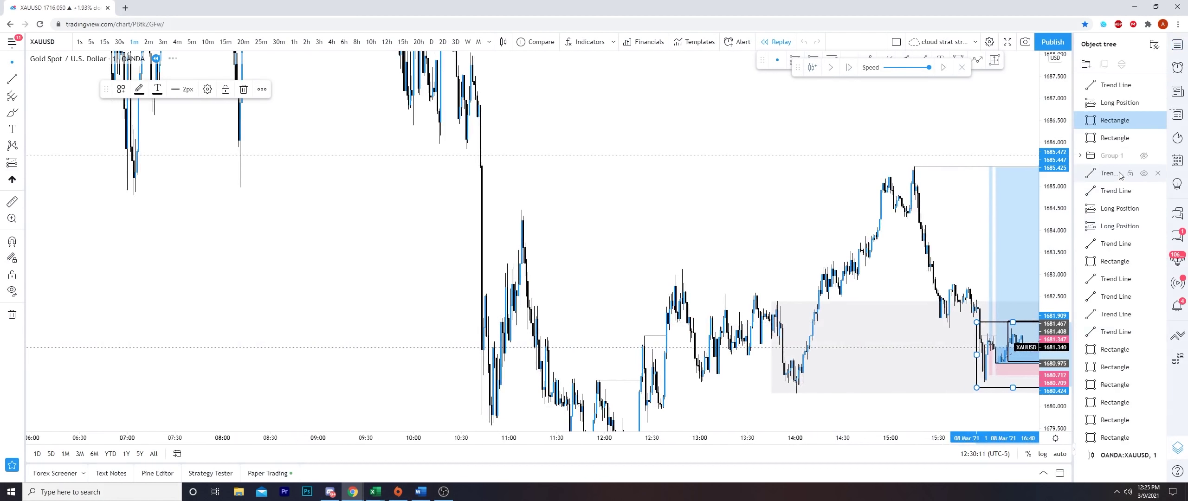
{"action": "left_click_drag", "start_coordinate": [897, 233], "coordinate": [548, 188]}
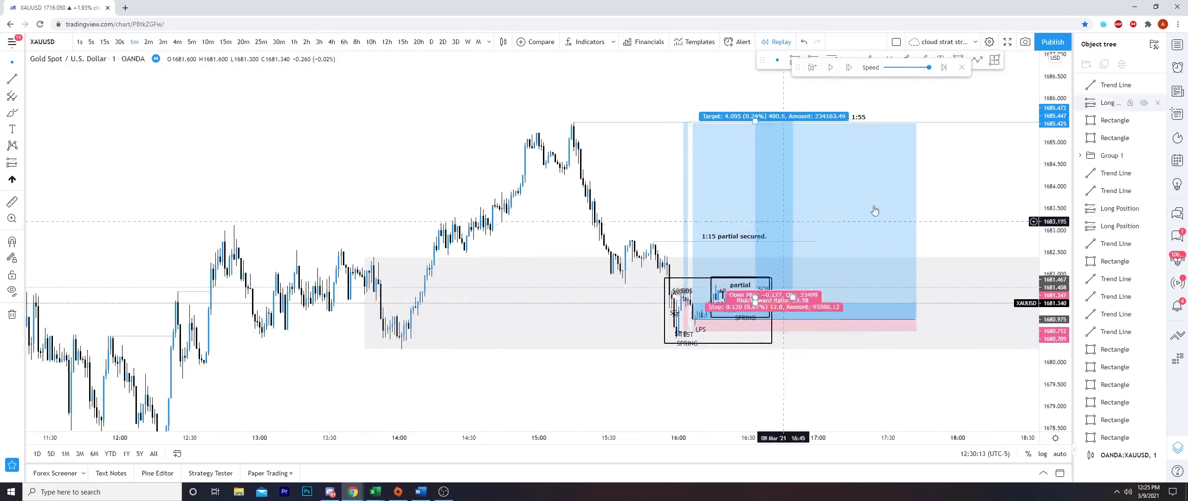
{"action": "left_click", "coordinate": [815, 242]}
{"action": "left_click_drag", "start_coordinate": [816, 242], "coordinate": [982, 241]}
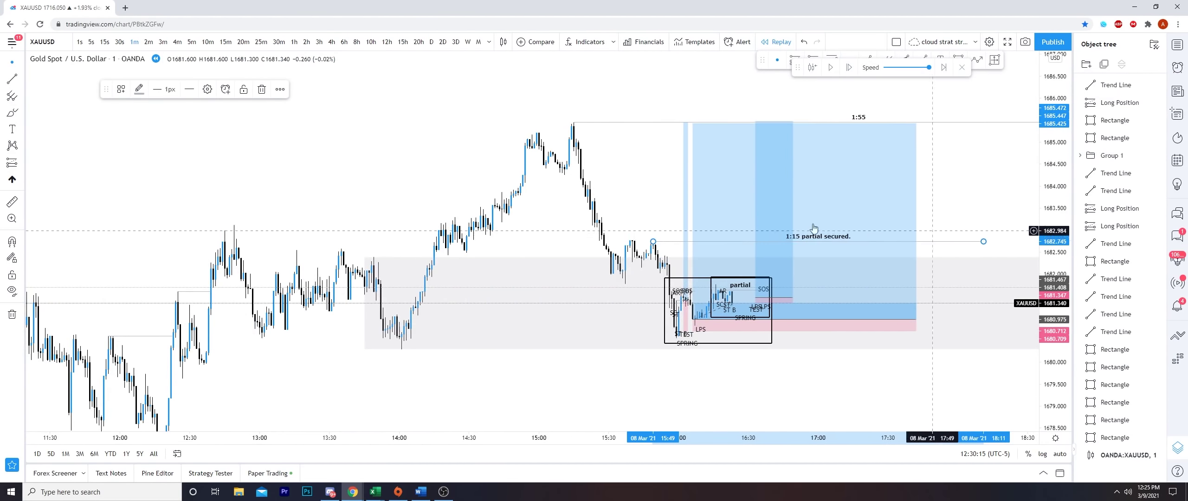
- Switch to Discord and check which chart timeframe the posted gold trade screenshot in the trade-ideas channel uses
{"action": "left_click", "coordinate": [575, 179]}
{"action": "scroll", "coordinate": [609, 207], "scroll_direction": "up", "scroll_amount": 4}
{"action": "left_click_drag", "start_coordinate": [610, 206], "coordinate": [568, 194]}
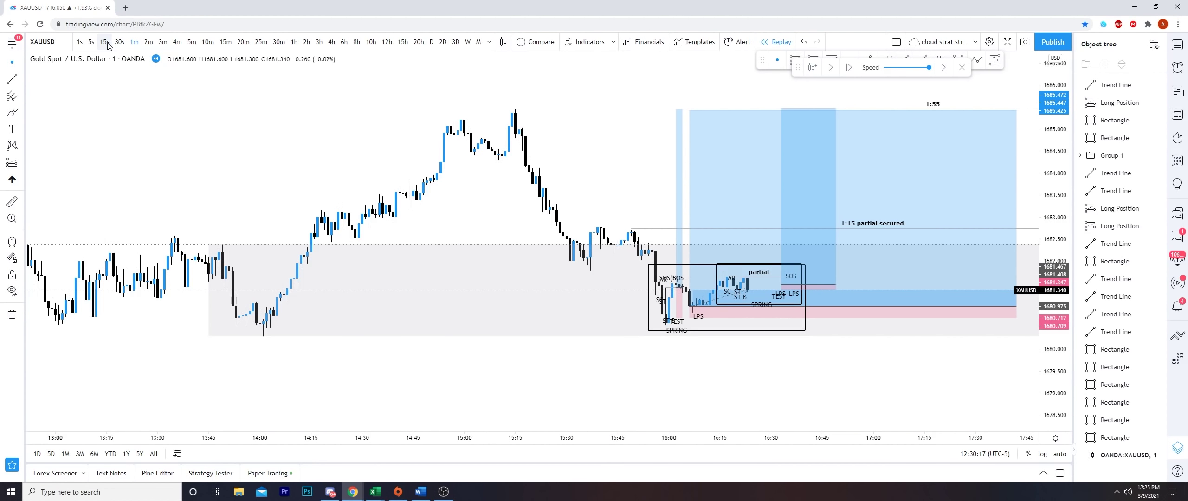
{"action": "key", "text": "alt+Tab"}
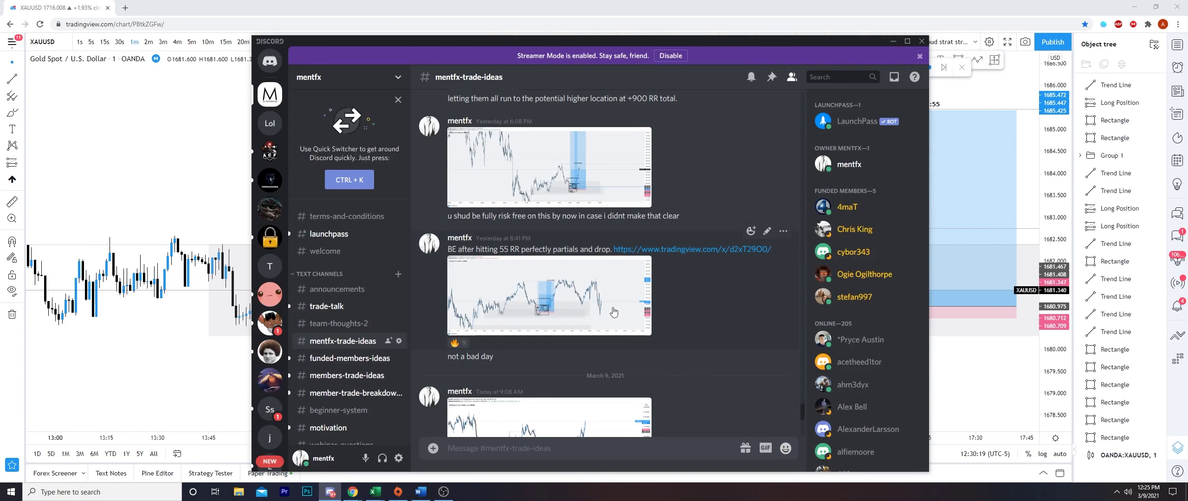
{"action": "scroll", "coordinate": [620, 316], "scroll_direction": "up", "scroll_amount": 10}
{"action": "scroll", "coordinate": [560, 315], "scroll_direction": "up", "scroll_amount": 10}
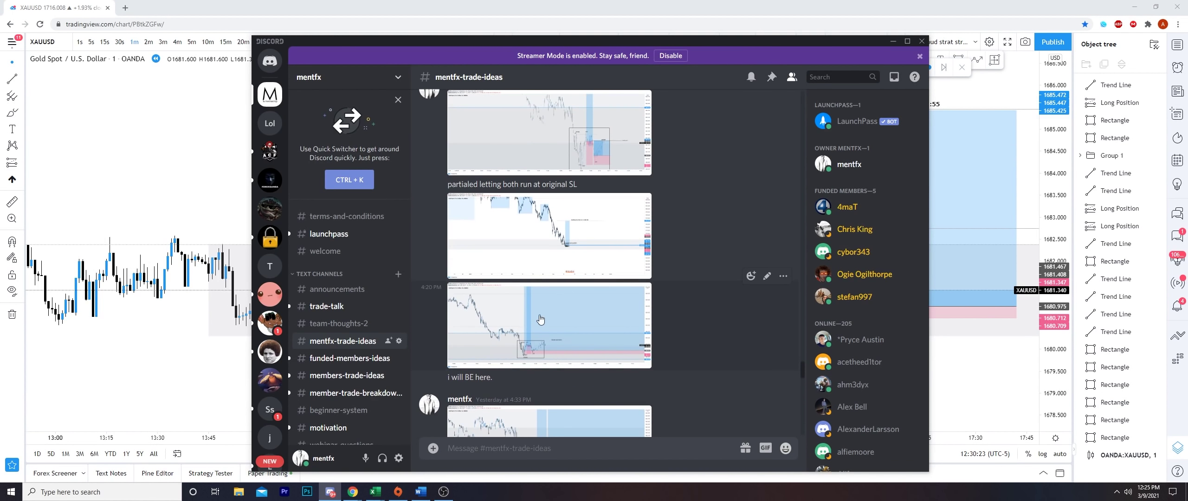
{"action": "scroll", "coordinate": [546, 323], "scroll_direction": "up", "scroll_amount": 4}
{"action": "left_click", "coordinate": [538, 305]}
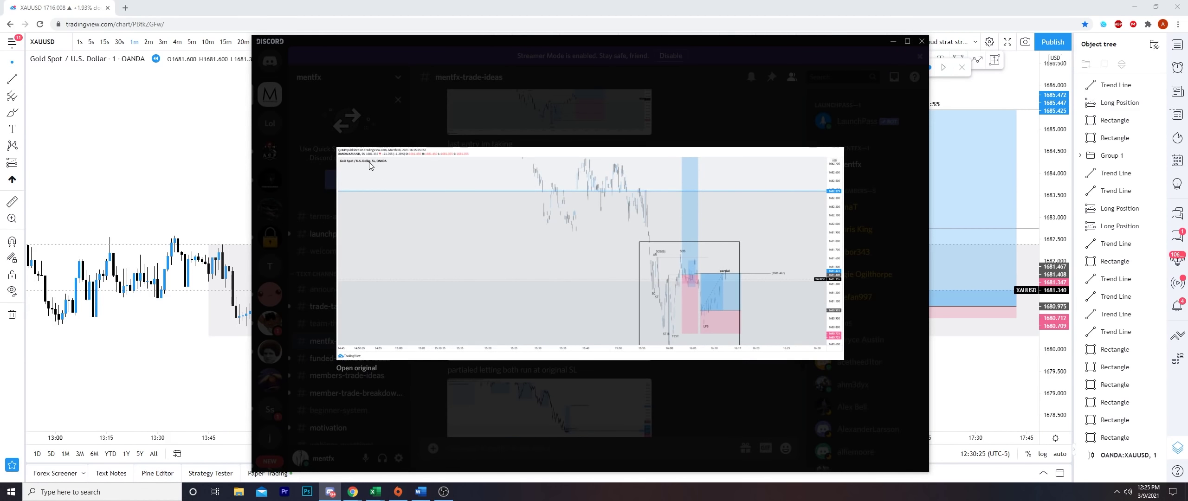
{"action": "left_click", "coordinate": [306, 165]}
- Switch back to TradingView, show the labelled first range on the 5-second timeframe, and move the replay controls clear of the drawing tools
{"action": "left_click", "coordinate": [120, 69]}
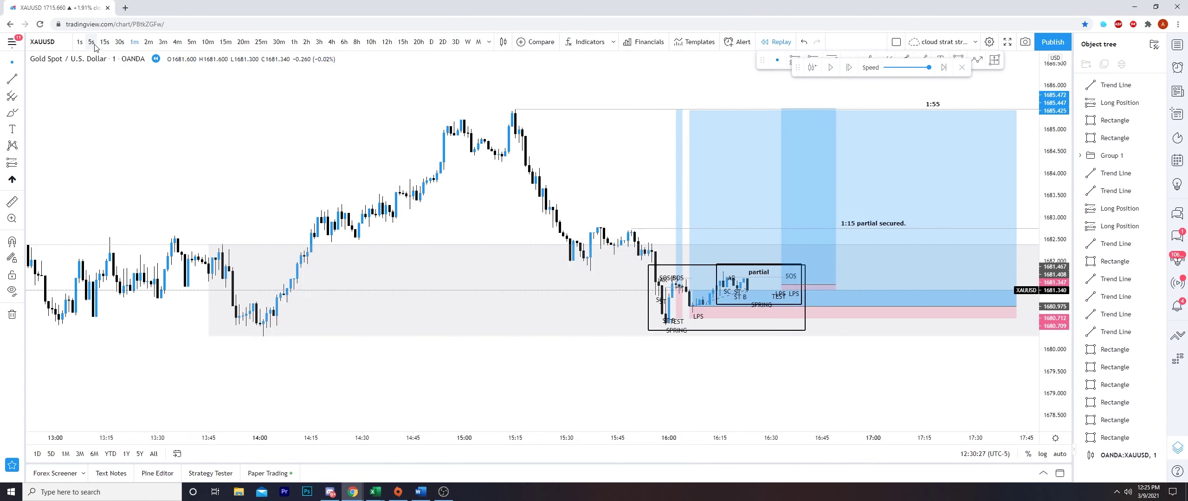
{"action": "left_click", "coordinate": [91, 42]}
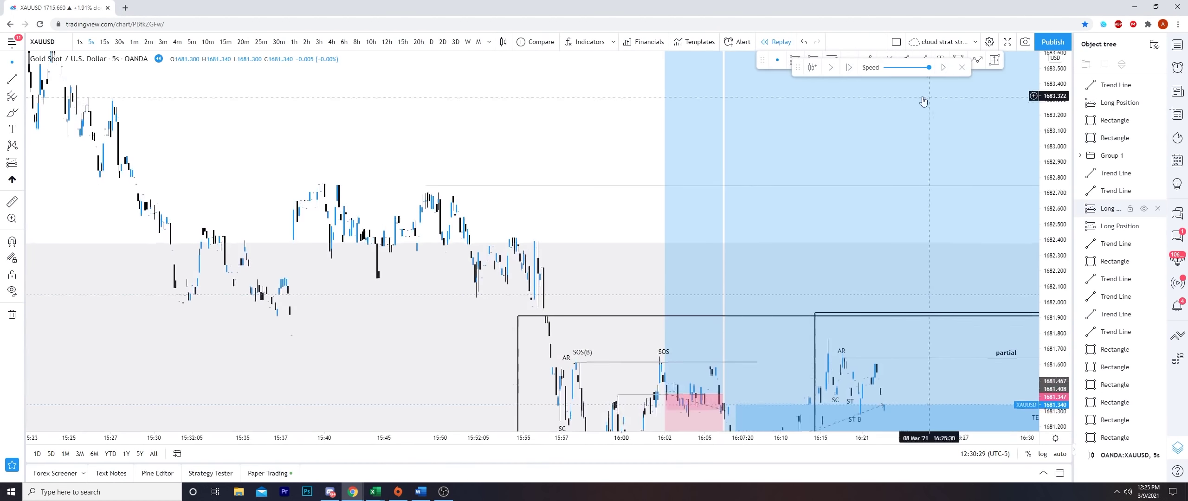
{"action": "left_click_drag", "start_coordinate": [580, 289], "coordinate": [648, 175]}
{"action": "scroll", "coordinate": [436, 233], "scroll_direction": "up", "scroll_amount": 3}
{"action": "left_click_drag", "start_coordinate": [519, 186], "coordinate": [623, 134]}
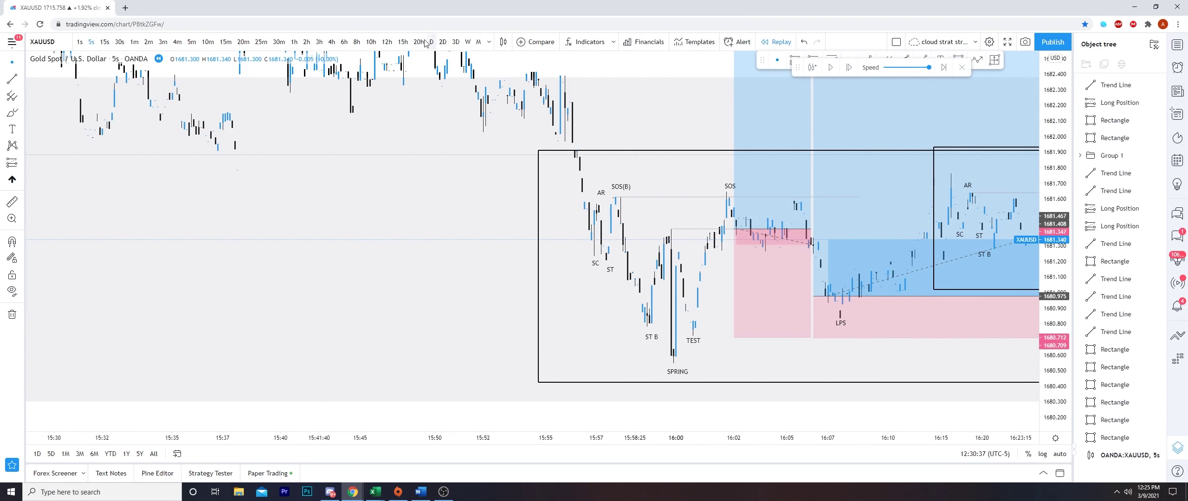
{"action": "scroll", "coordinate": [422, 72], "scroll_direction": "up", "scroll_amount": 2}
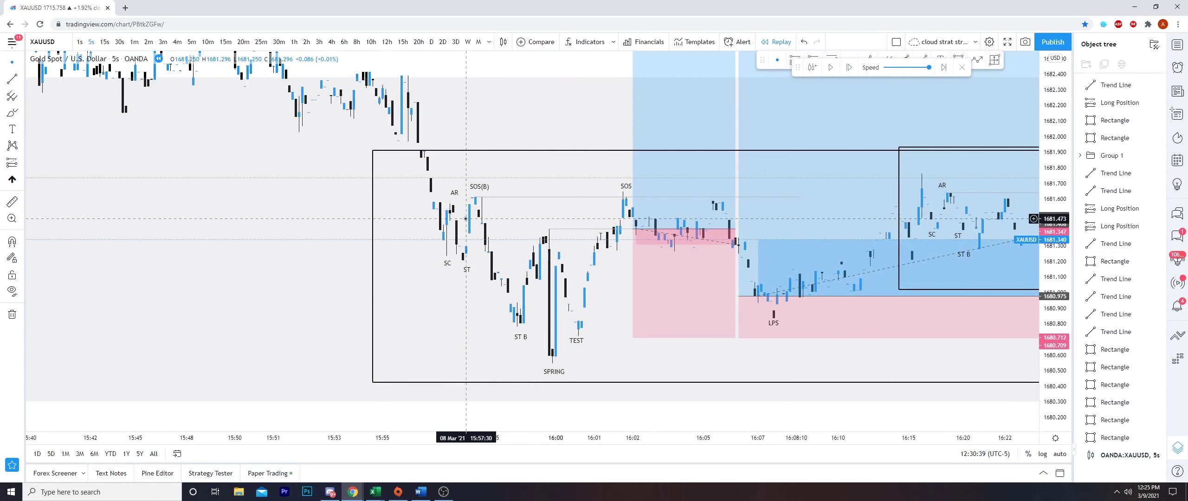
{"action": "left_click_drag", "start_coordinate": [796, 64], "coordinate": [870, 79]}
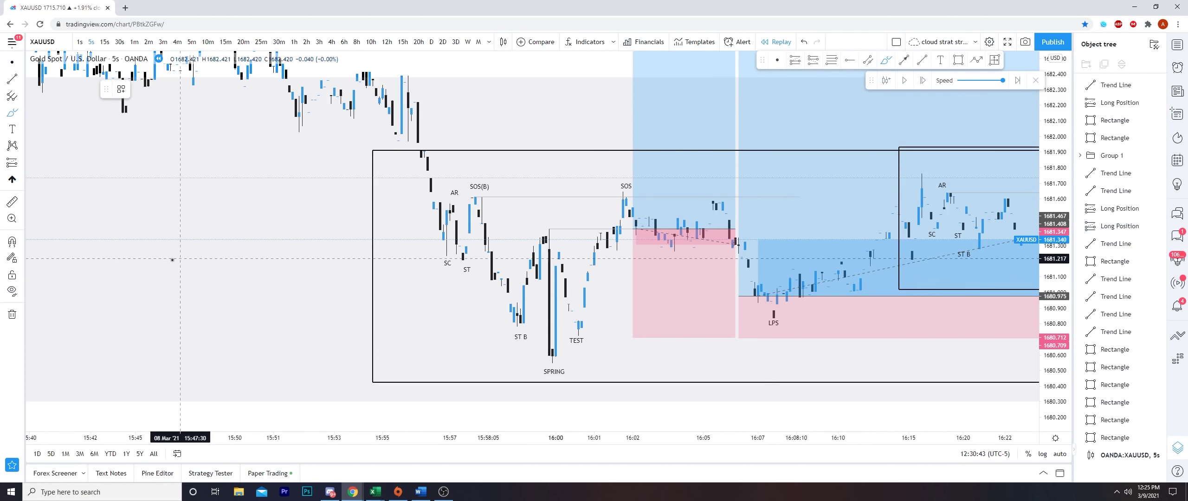
- Brush a sketch of an upswing retesting a two-line zone, and link it to the circled ST B, SPRING and TEST structure
{"action": "mouse_move", "coordinate": [85, 378]}
{"action": "left_mouse_down"}
{"action": "mouse_move", "coordinate": [139, 300]}
{"action": "mouse_move", "coordinate": [220, 265]}
{"action": "mouse_move", "coordinate": [235, 239]}
{"action": "left_mouse_up"}
{"action": "left_click_drag", "start_coordinate": [172, 318], "coordinate": [305, 322]}
{"action": "left_click_drag", "start_coordinate": [175, 340], "coordinate": [280, 341]}
{"action": "mouse_move", "coordinate": [238, 240]}
{"action": "left_mouse_down"}
{"action": "mouse_move", "coordinate": [270, 318]}
{"action": "mouse_move", "coordinate": [280, 313]}
{"action": "left_mouse_up"}
{"action": "left_click_drag", "start_coordinate": [609, 213], "coordinate": [571, 224]}
{"action": "mouse_move", "coordinate": [460, 287]}
{"action": "left_mouse_down"}
{"action": "mouse_move", "coordinate": [280, 320]}
{"action": "mouse_move", "coordinate": [315, 326]}
{"action": "mouse_move", "coordinate": [281, 318]}
{"action": "left_mouse_up"}
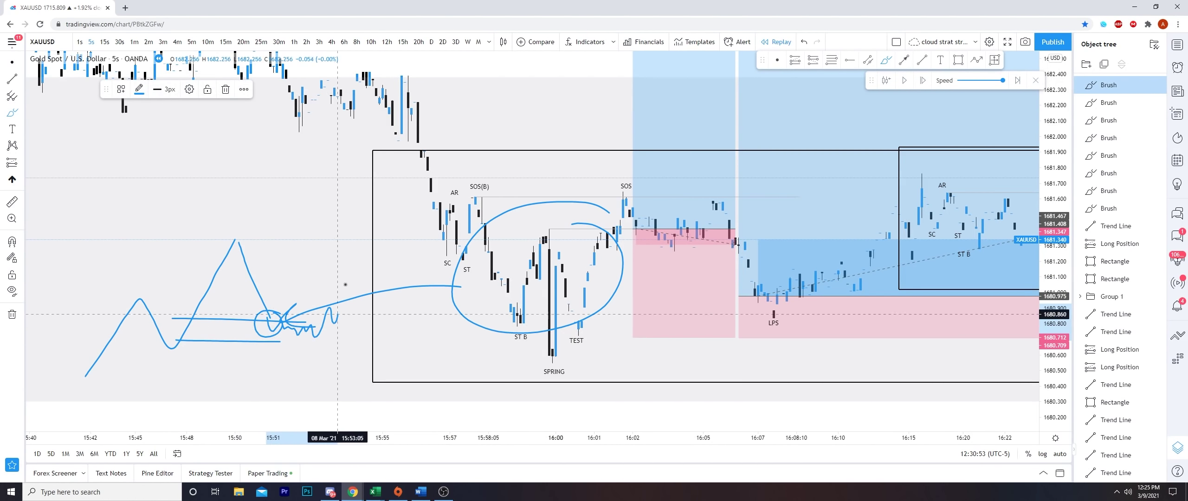
- Undo the brush sketch of the upswing, its zone and the circle around the range lows
{"action": "key", "text": "ctrl+z"}
{"action": "key", "text": "ctrl+z"}
{"action": "key", "text": "ctrl+z"}
{"action": "key", "text": "ctrl+z"}
{"action": "key", "text": "ctrl+z"}
{"action": "key", "text": "ctrl+z"}
{"action": "key", "text": "ctrl+z"}
{"action": "key", "text": "ctrl+z"}
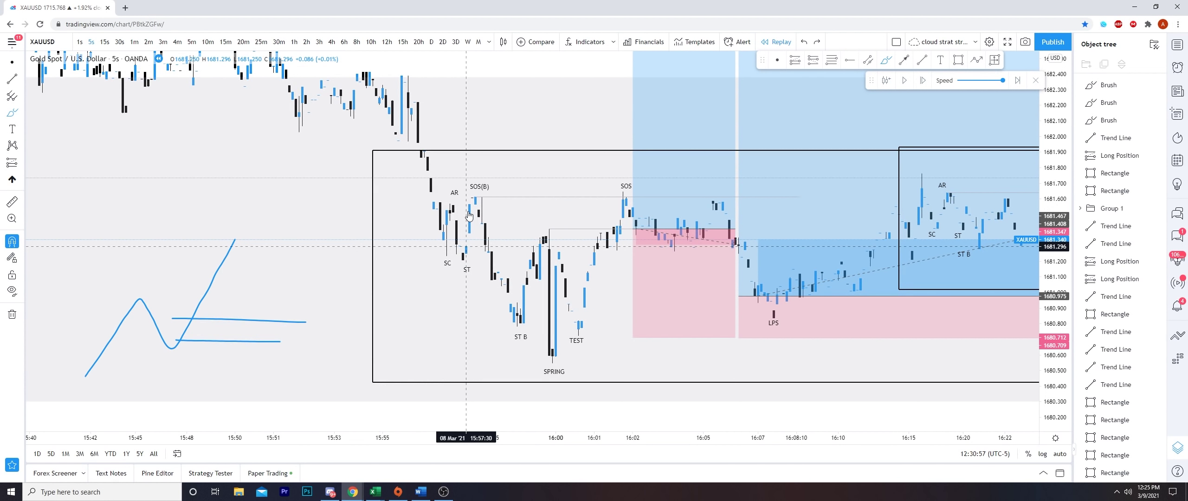
- Brush marks on the SC, AR, ST, SOS(B), ST B and SPRING points of the first range
{"action": "left_click_drag", "start_coordinate": [448, 253], "coordinate": [447, 253]}
{"action": "left_click_drag", "start_coordinate": [460, 202], "coordinate": [451, 203]}
{"action": "left_click_drag", "start_coordinate": [467, 262], "coordinate": [470, 259]}
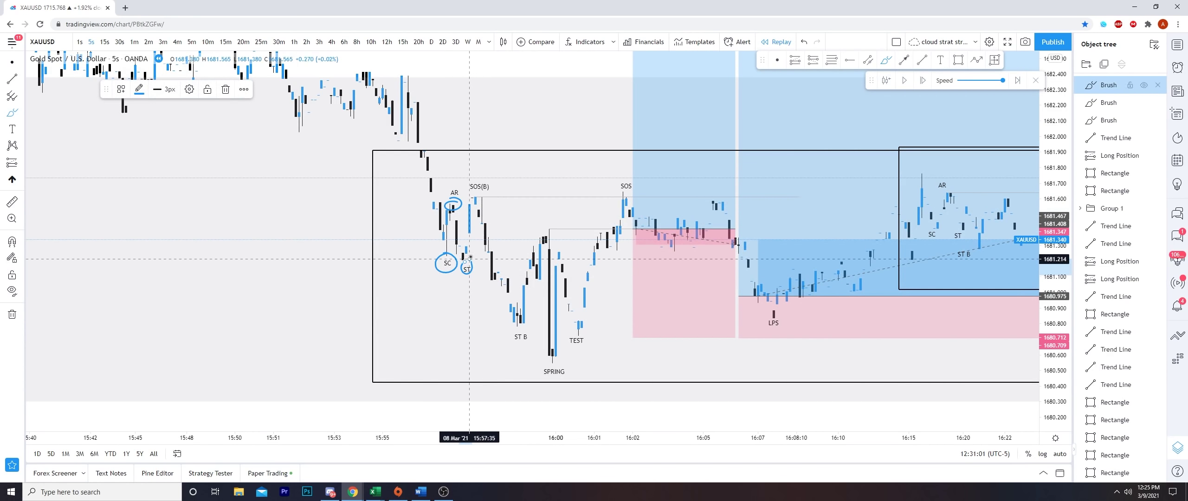
{"action": "left_click_drag", "start_coordinate": [469, 201], "coordinate": [484, 198]}
{"action": "left_click_drag", "start_coordinate": [509, 329], "coordinate": [530, 327]}
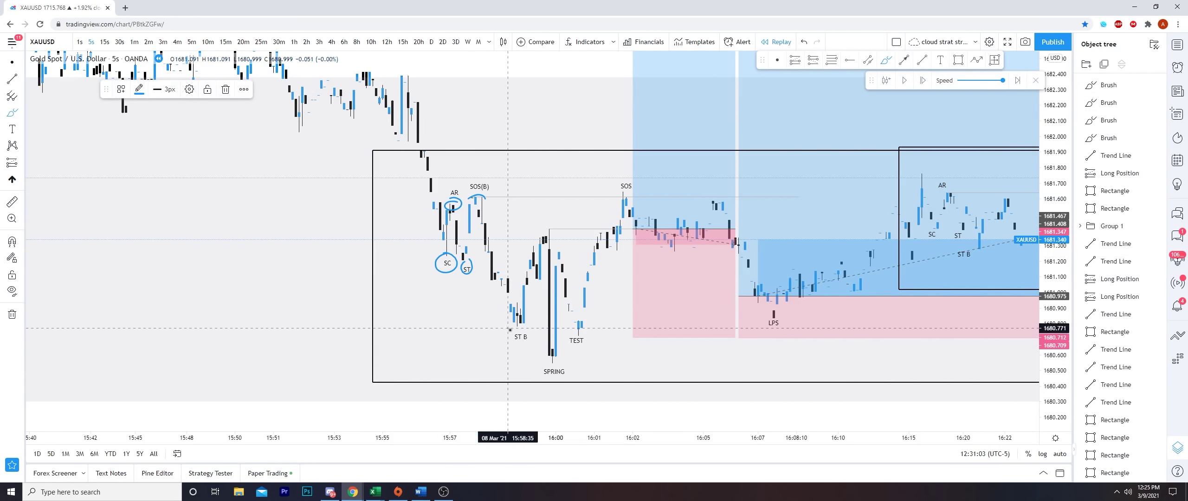
{"action": "left_click_drag", "start_coordinate": [539, 366], "coordinate": [569, 367]}
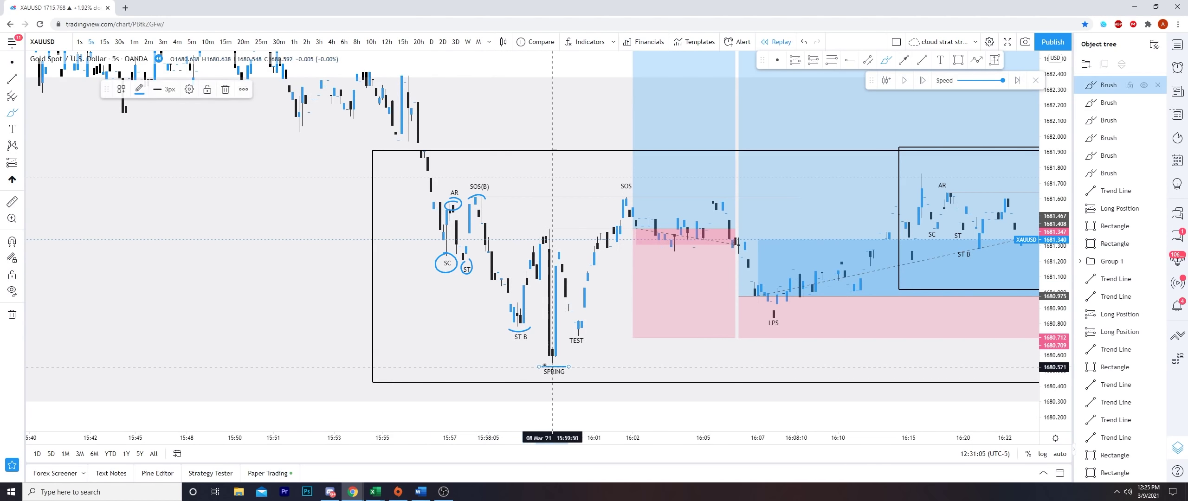
- Undo the brush marks on the first range's labelled points
{"action": "key", "text": "ctrl+z"}
{"action": "key", "text": "ctrl+z"}
{"action": "key", "text": "ctrl+z"}
{"action": "key", "text": "ctrl+z"}
{"action": "key", "text": "ctrl+z"}
{"action": "key", "text": "ctrl+z"}
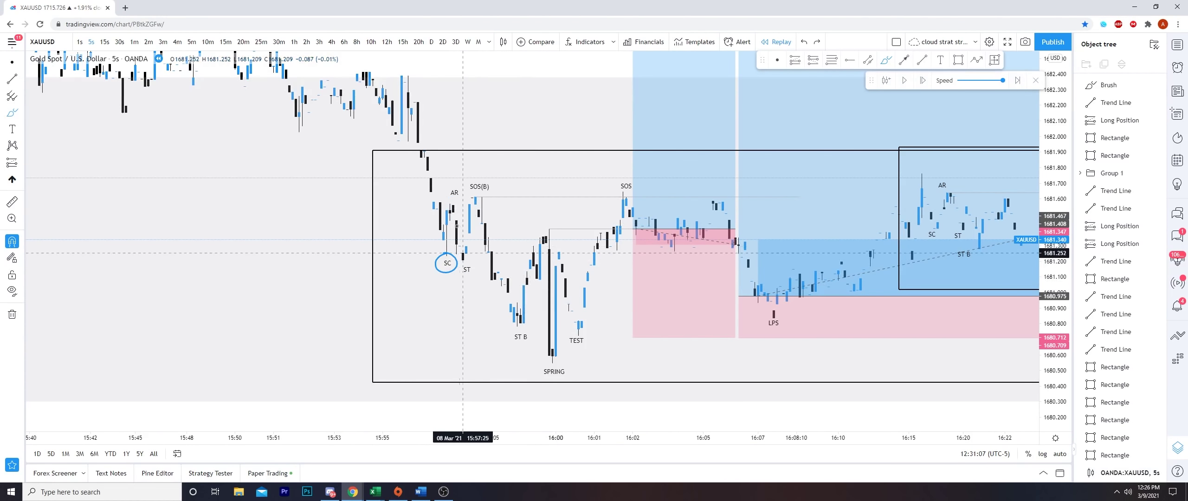
- Brush the price swings from SC down to SPRING and a line across to the SOS breakout, undoing both strokes
{"action": "mouse_move", "coordinate": [431, 188]}
{"action": "left_mouse_down"}
{"action": "mouse_move", "coordinate": [460, 250]}
{"action": "mouse_move", "coordinate": [526, 328]}
{"action": "left_mouse_up"}
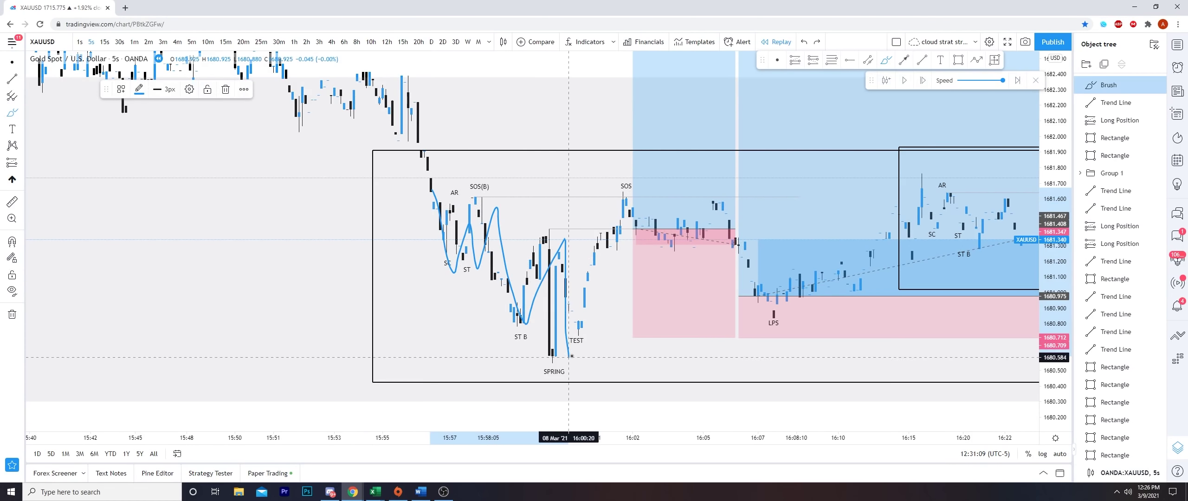
{"action": "key", "text": "ctrl+z"}
{"action": "left_click_drag", "start_coordinate": [541, 229], "coordinate": [631, 229]}
{"action": "key", "text": "ctrl+z"}
- Circle the entry area of the first long position after the SOS with the brush, and undo the mark
{"action": "left_click", "coordinate": [646, 250]}
{"action": "left_click", "coordinate": [780, 254]}
{"action": "left_click", "coordinate": [702, 249]}
{"action": "left_click", "coordinate": [611, 289]}
{"action": "left_click_drag", "start_coordinate": [723, 220], "coordinate": [634, 248]}
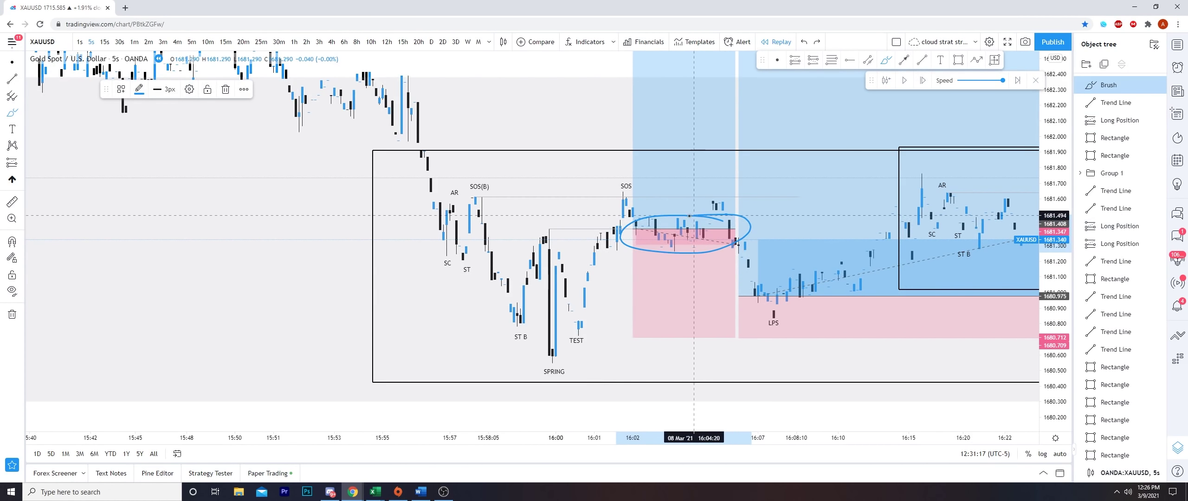
{"action": "key", "text": "ctrl+z"}
- Brush marks at the second long position's entry near LPS and around the TEST candle, undoing each one
{"action": "left_click", "coordinate": [677, 253]}
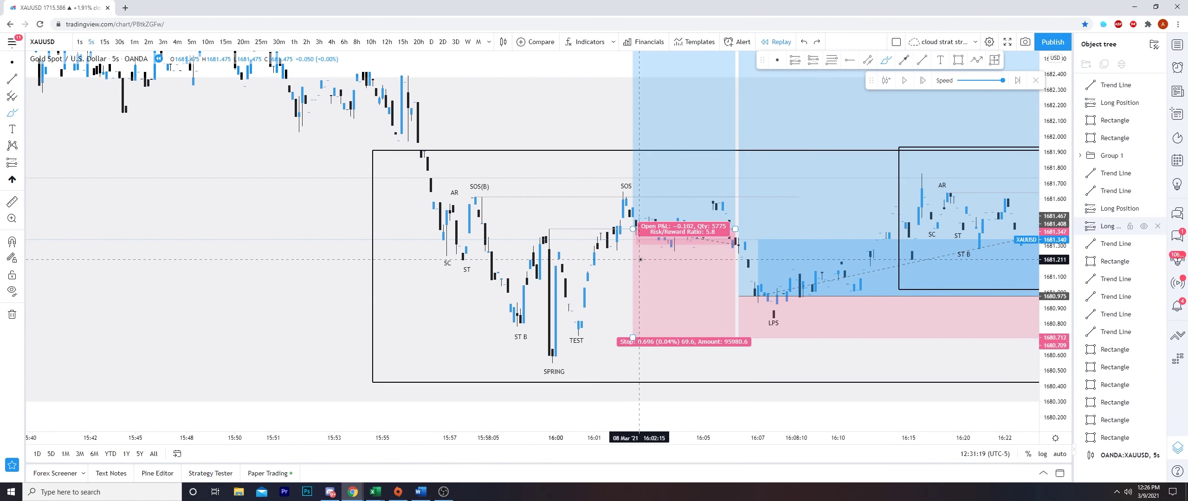
{"action": "left_click", "coordinate": [770, 277]}
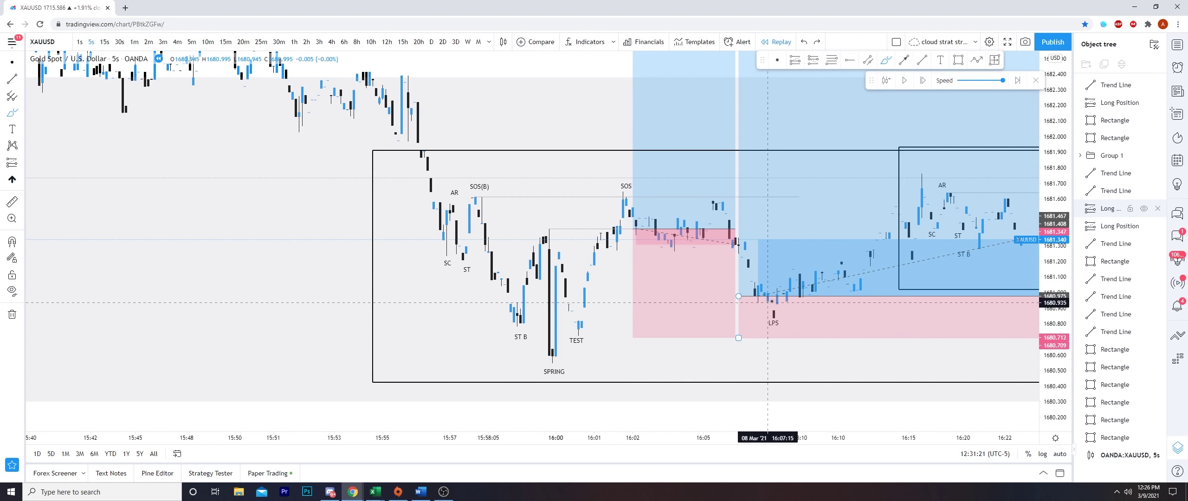
{"action": "mouse_move", "coordinate": [783, 295]}
{"action": "left_mouse_down"}
{"action": "mouse_move", "coordinate": [739, 299]}
{"action": "mouse_move", "coordinate": [745, 293]}
{"action": "left_mouse_up"}
{"action": "key", "text": "ctrl+z"}
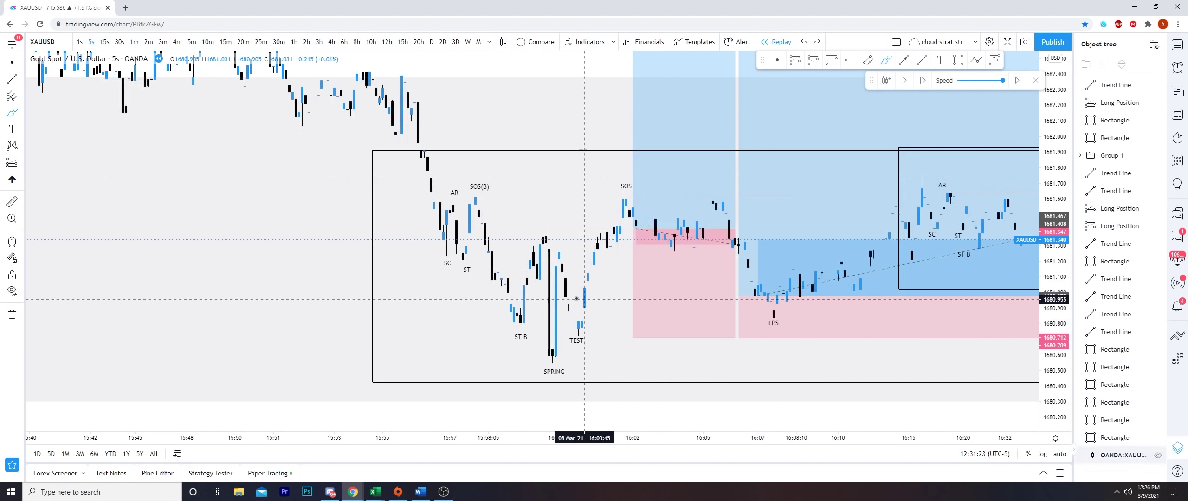
{"action": "mouse_move", "coordinate": [564, 303]}
{"action": "left_mouse_down"}
{"action": "mouse_move", "coordinate": [821, 320]}
{"action": "mouse_move", "coordinate": [591, 334]}
{"action": "left_mouse_up"}
{"action": "key", "text": "ctrl+z"}
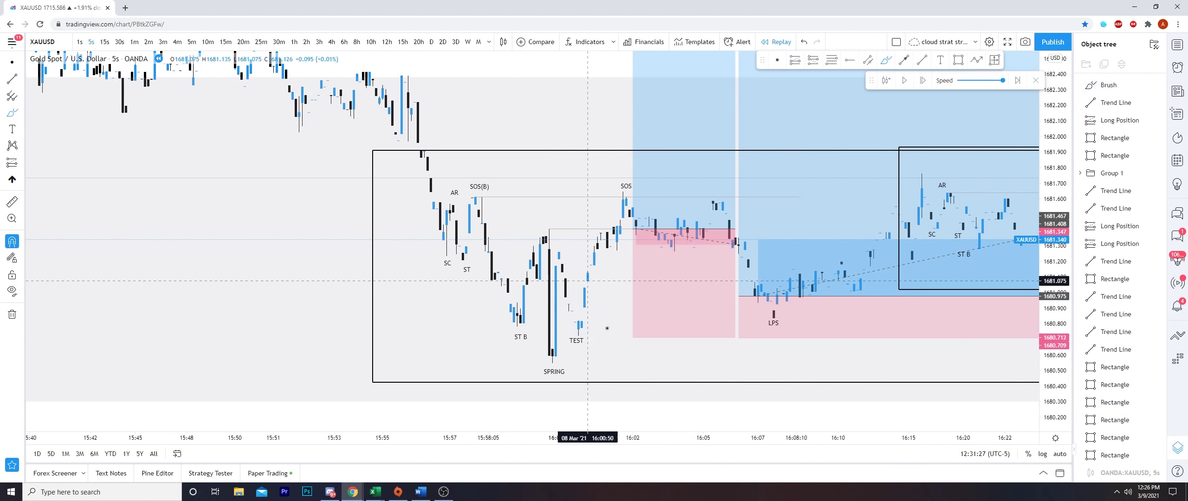
- Draw a rectangle over the TEST candle from 16:00:35 to 16:13:00, between 1680.820 and 1680.725, and delete it
{"action": "left_click", "coordinate": [958, 60]}
{"action": "left_click", "coordinate": [578, 340]}
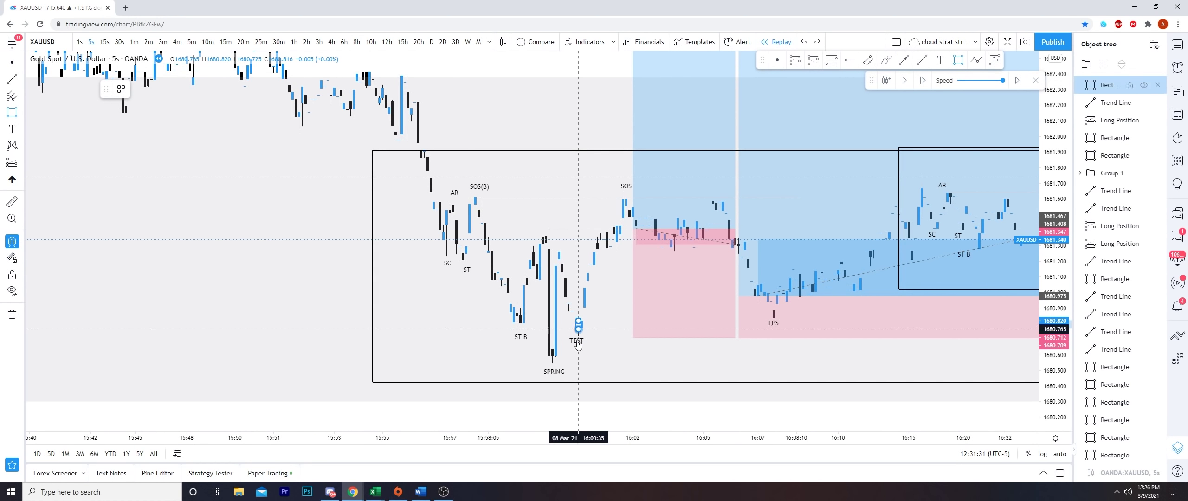
{"action": "left_click", "coordinate": [870, 335]}
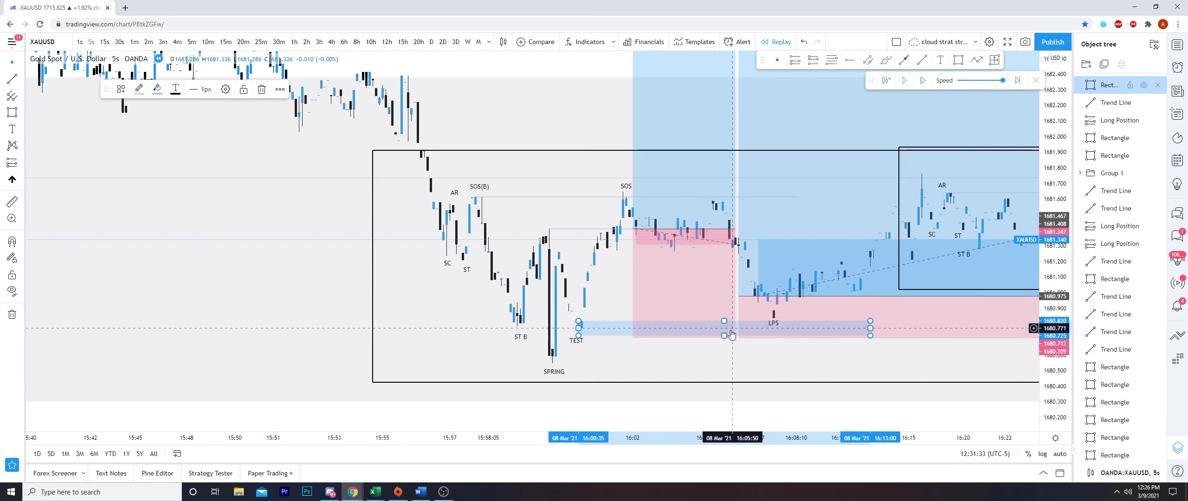
{"action": "key", "text": "Delete"}
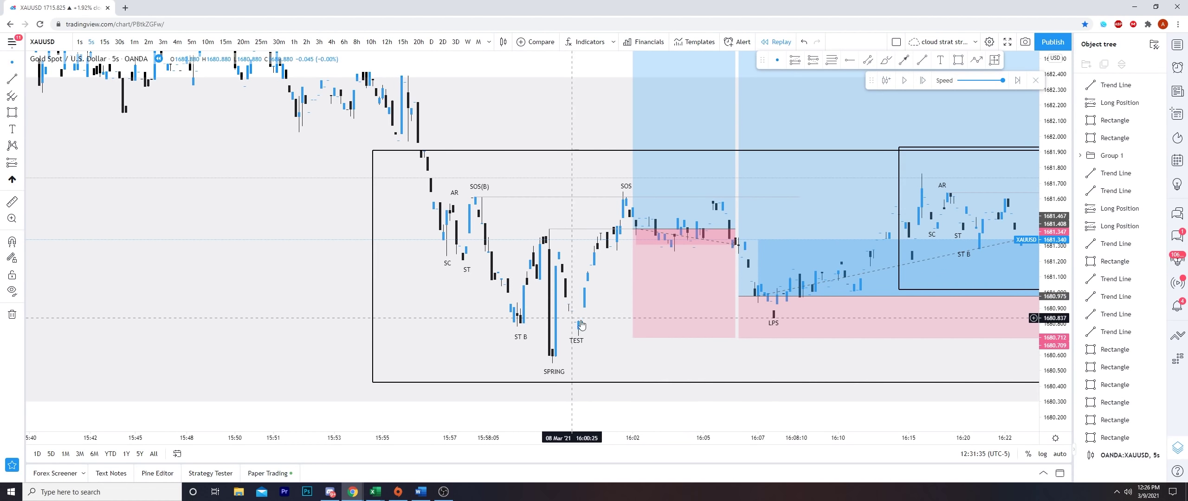
- On the 15-second timeframe, draw a rectangle from the TEST candle to 16:15:15, delete it, and return to 5 seconds
{"action": "left_click", "coordinate": [105, 42]}
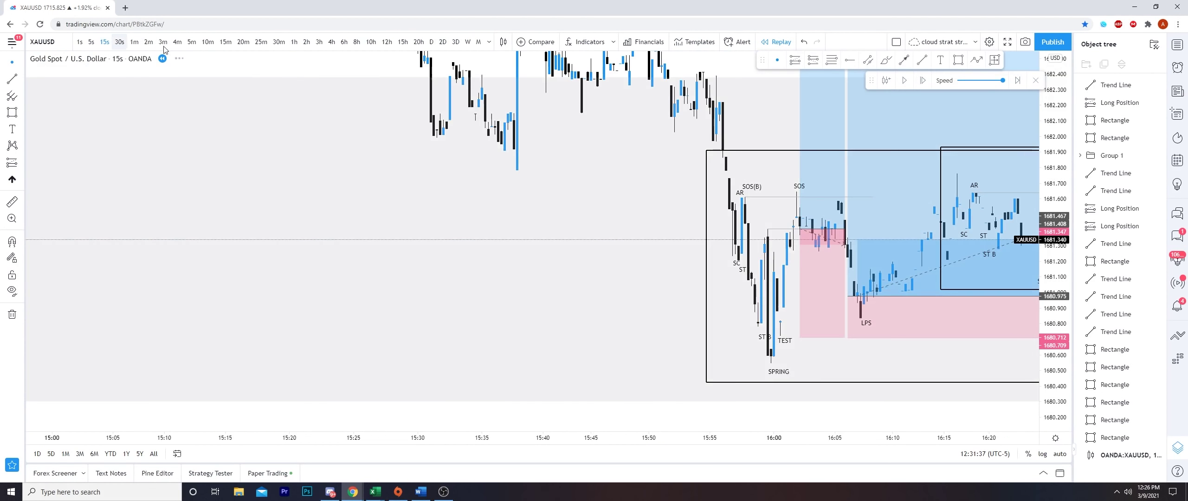
{"action": "left_click", "coordinate": [958, 60]}
{"action": "mouse_move", "coordinate": [673, 275]}
{"action": "left_mouse_down"}
{"action": "mouse_move", "coordinate": [675, 333]}
{"action": "mouse_move", "coordinate": [877, 304]}
{"action": "left_mouse_up"}
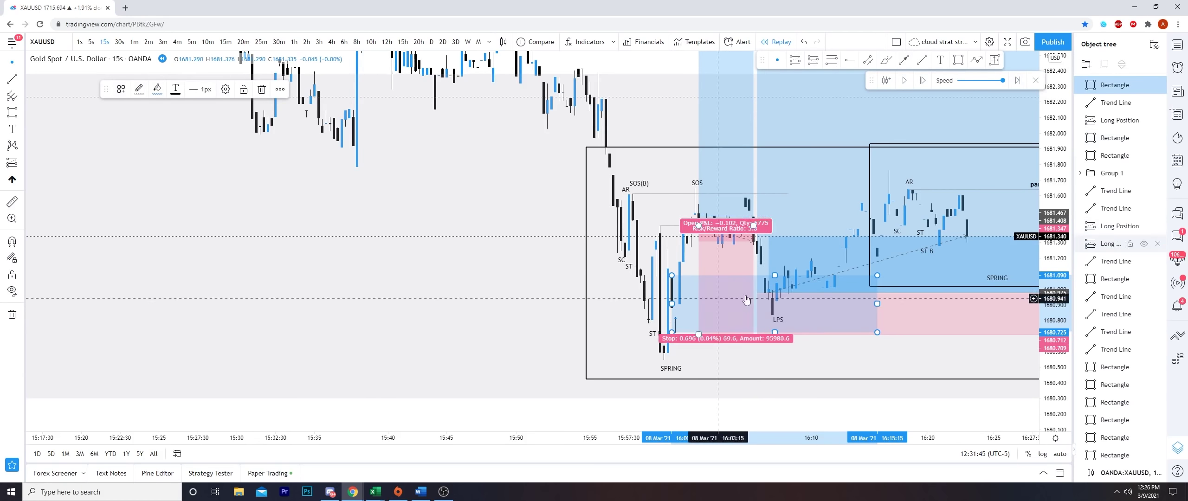
{"action": "left_click", "coordinate": [261, 89]}
{"action": "left_click", "coordinate": [95, 43]}
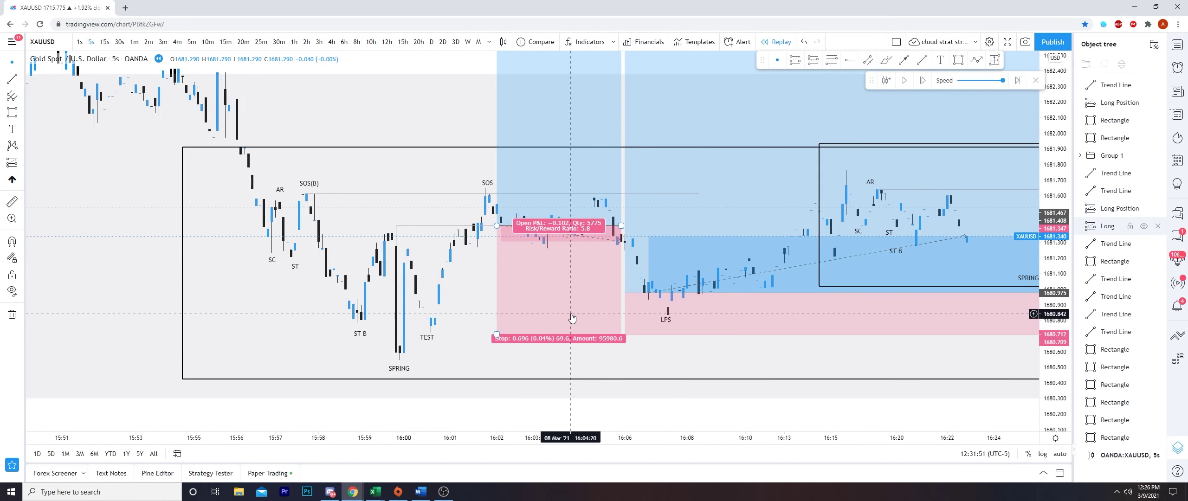
- Brush marks on the SC, AR and ST points of the second boxed range on the 5-second chart
{"action": "left_click_drag", "start_coordinate": [674, 353], "coordinate": [499, 400]}
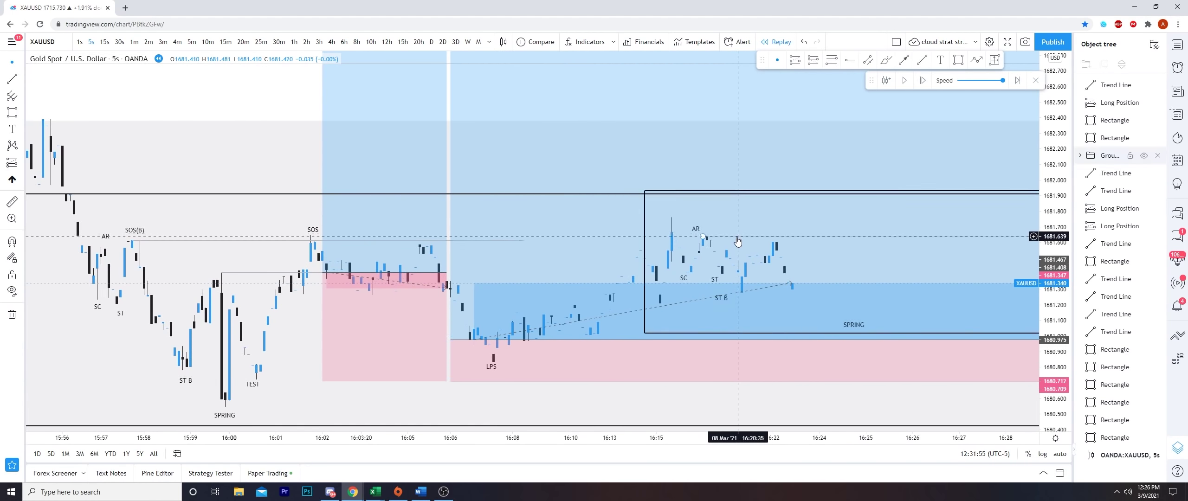
{"action": "scroll", "coordinate": [734, 224], "scroll_direction": "down", "scroll_amount": 3}
{"action": "left_click_drag", "start_coordinate": [428, 217], "coordinate": [260, 215]}
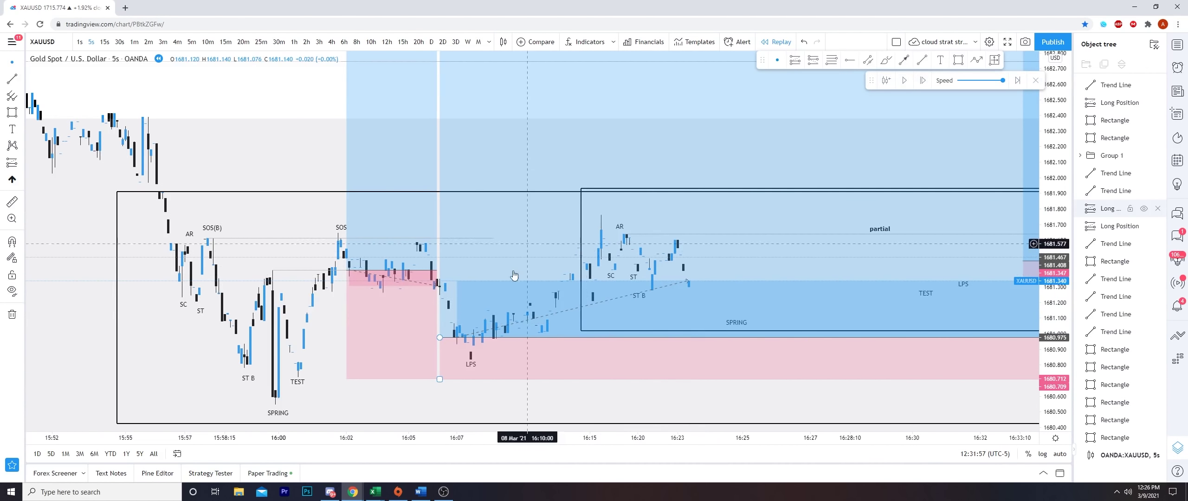
{"action": "scroll", "coordinate": [577, 305], "scroll_direction": "up", "scroll_amount": 1}
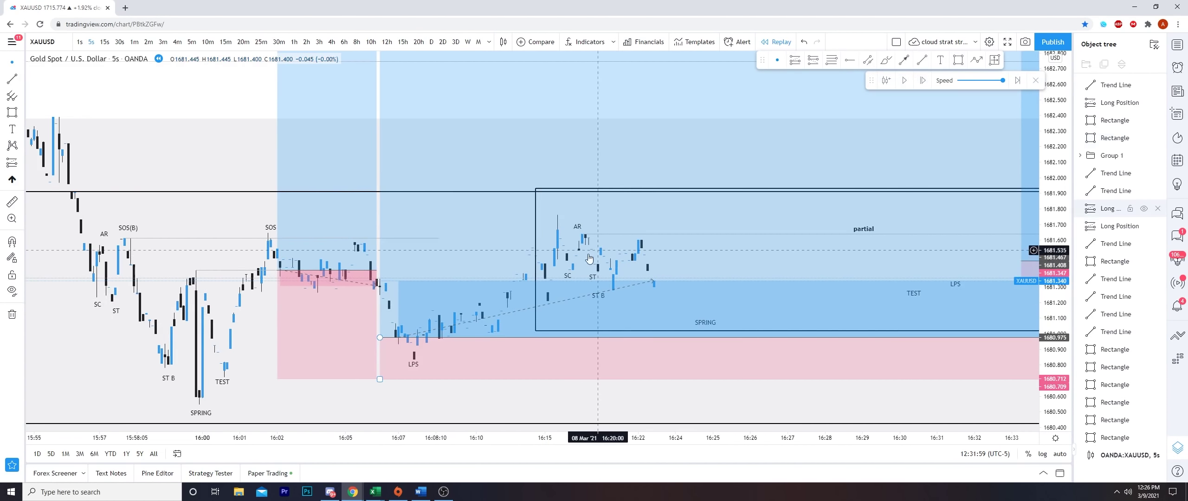
{"action": "left_click", "coordinate": [885, 60]}
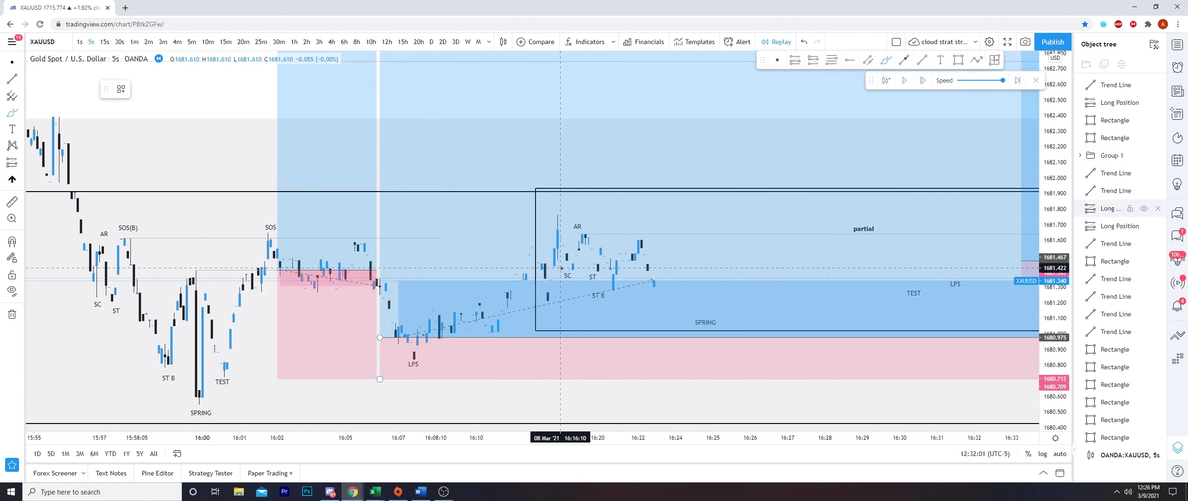
{"action": "left_click_drag", "start_coordinate": [562, 268], "coordinate": [579, 269]}
{"action": "left_click_drag", "start_coordinate": [575, 234], "coordinate": [592, 232]}
{"action": "left_click_drag", "start_coordinate": [589, 271], "coordinate": [607, 270]}
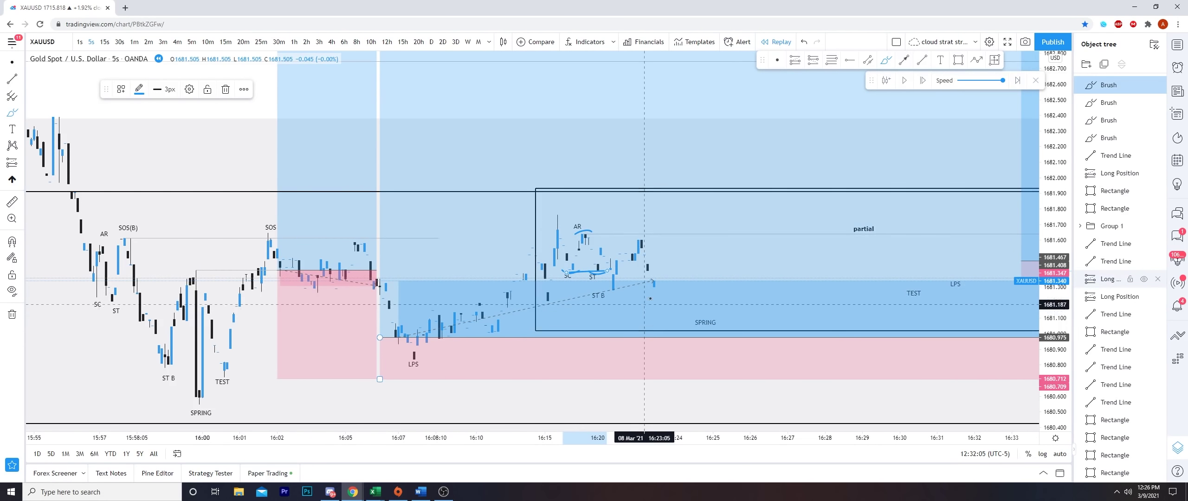
- Brush the ST B low and a projected drop towards SPRING in the second range, and undo these strokes
{"action": "left_click_drag", "start_coordinate": [602, 290], "coordinate": [662, 308]}
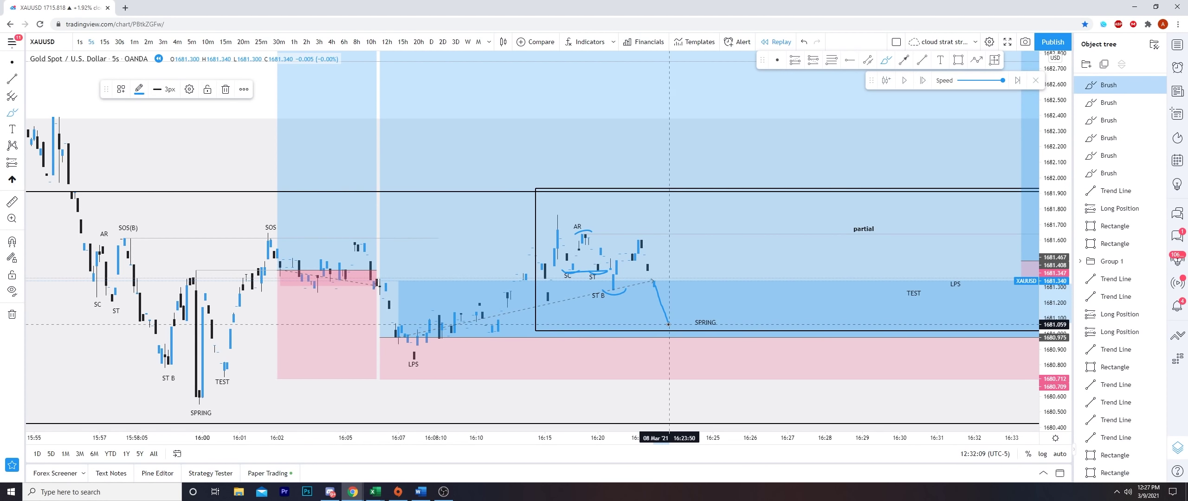
{"action": "key", "text": "ctrl+z"}
{"action": "key", "text": "ctrl+z"}
{"action": "key", "text": "ctrl+z"}
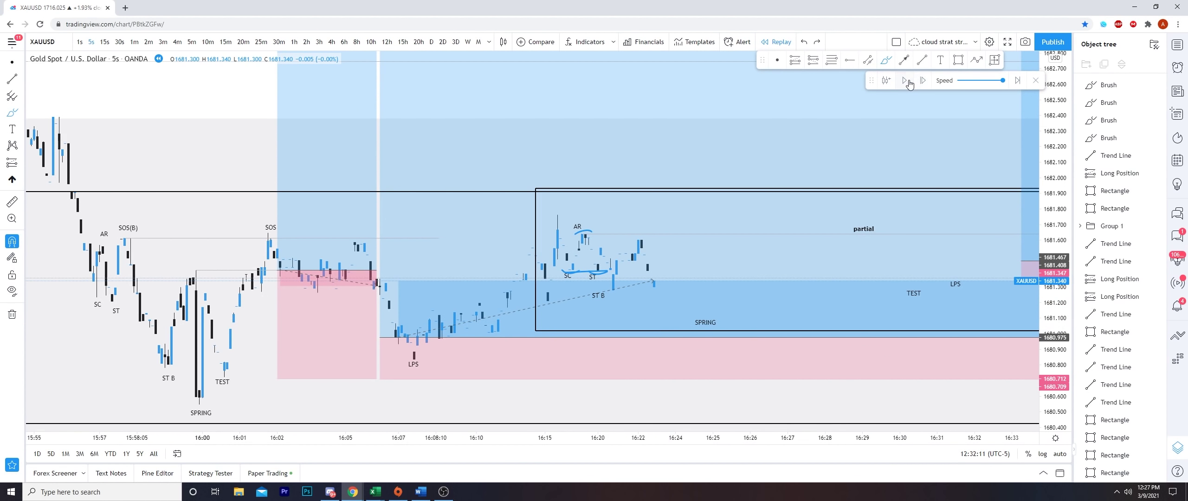
- Run the bar replay forward through the SPRING and TEST labels in the second boxed range and pause it
{"action": "left_click", "coordinate": [904, 81]}
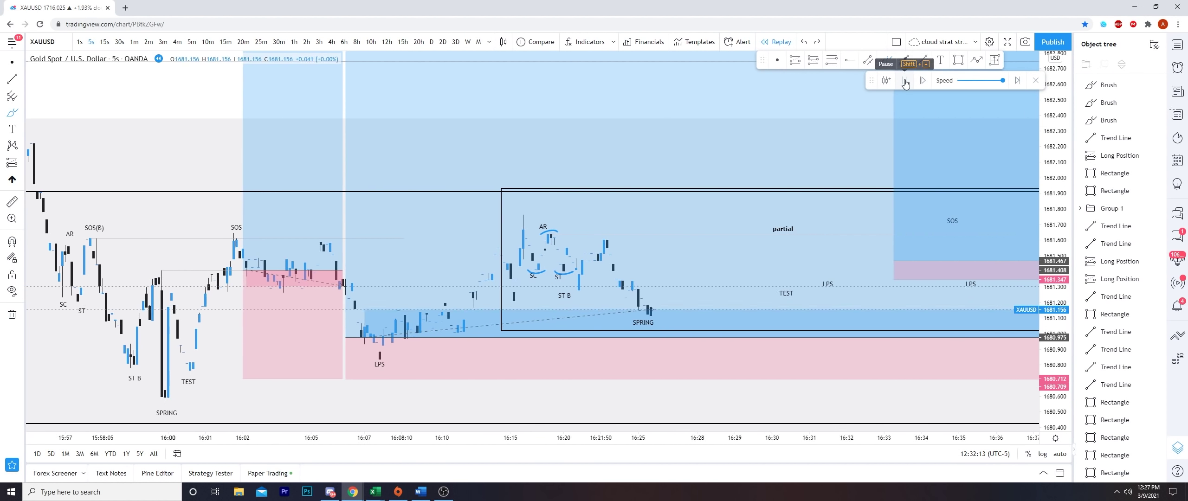
{"action": "left_click", "coordinate": [904, 81]}
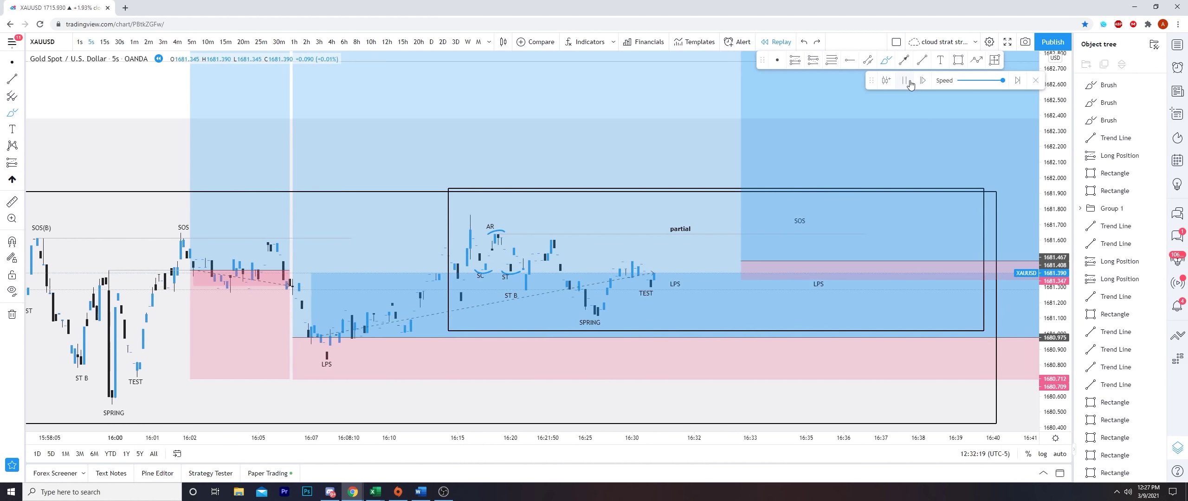
{"action": "left_click", "coordinate": [910, 84]}
- Brush a stroke across the SPRING, TEST and LPS area of the second range and undo it
{"action": "left_click_drag", "start_coordinate": [559, 280], "coordinate": [691, 279]}
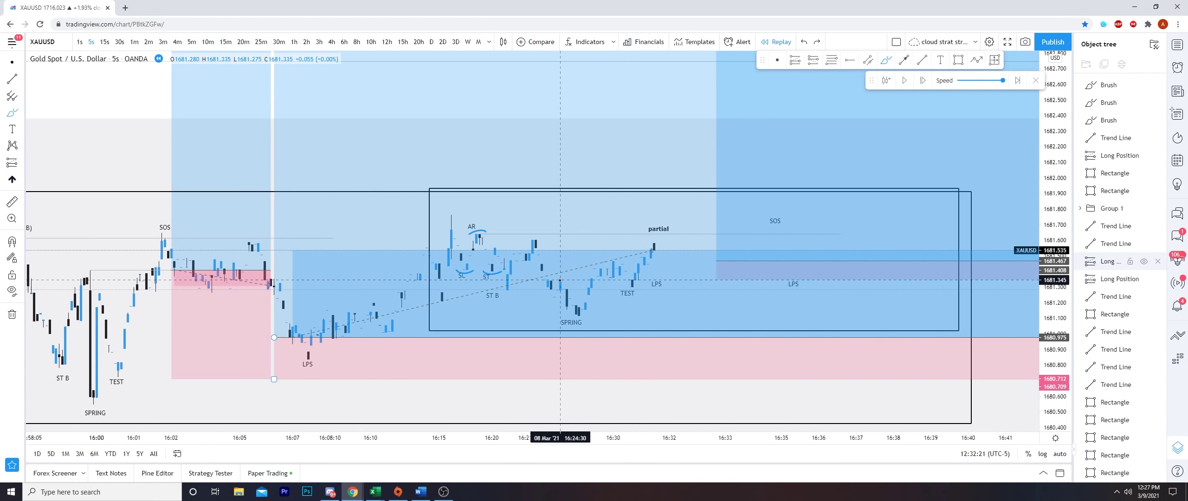
{"action": "key", "text": "ctrl+z"}
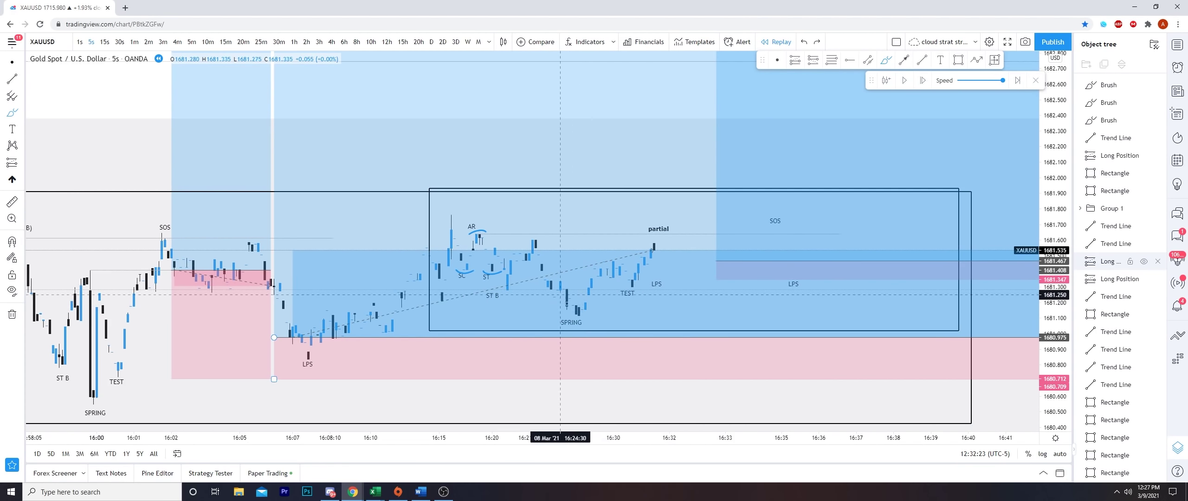
{"action": "left_click", "coordinate": [592, 276]}
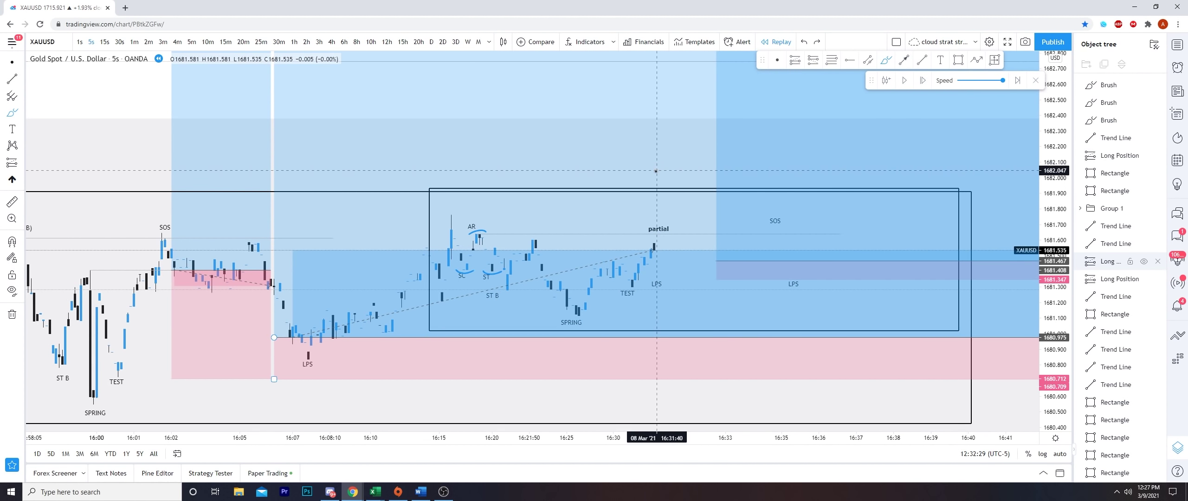
- Brush a circle around the first two entries, from the SOS to the LPS below it, and delete it
{"action": "mouse_move", "coordinate": [310, 238]}
{"action": "left_mouse_down"}
{"action": "mouse_move", "coordinate": [200, 219]}
{"action": "mouse_move", "coordinate": [317, 197]}
{"action": "left_mouse_up"}
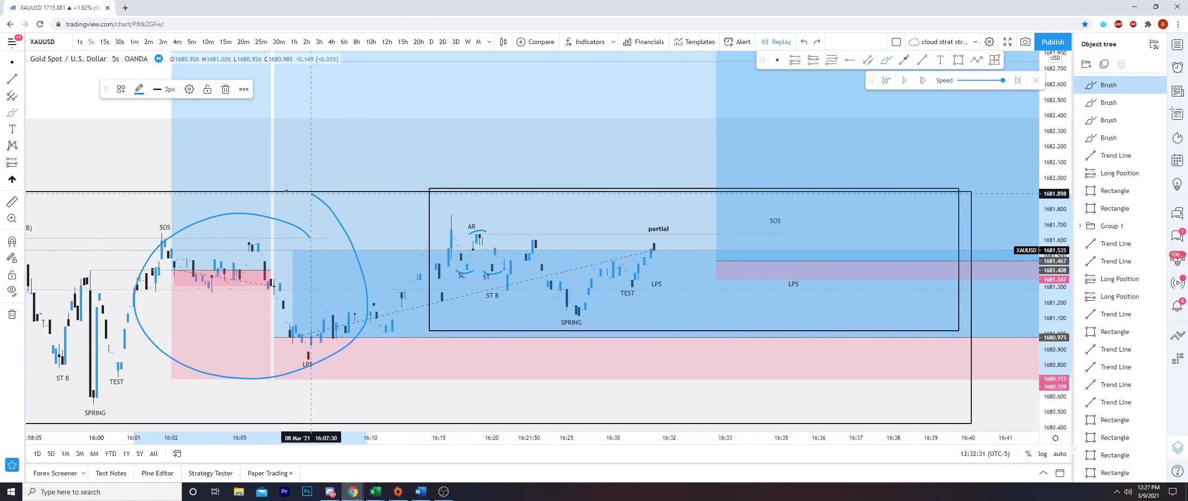
{"action": "key", "text": "Delete"}
{"action": "left_click_drag", "start_coordinate": [302, 239], "coordinate": [260, 228]}
{"action": "key", "text": "Delete"}
{"action": "key", "text": "ctrl+y"}
{"action": "key", "text": "ctrl+z"}
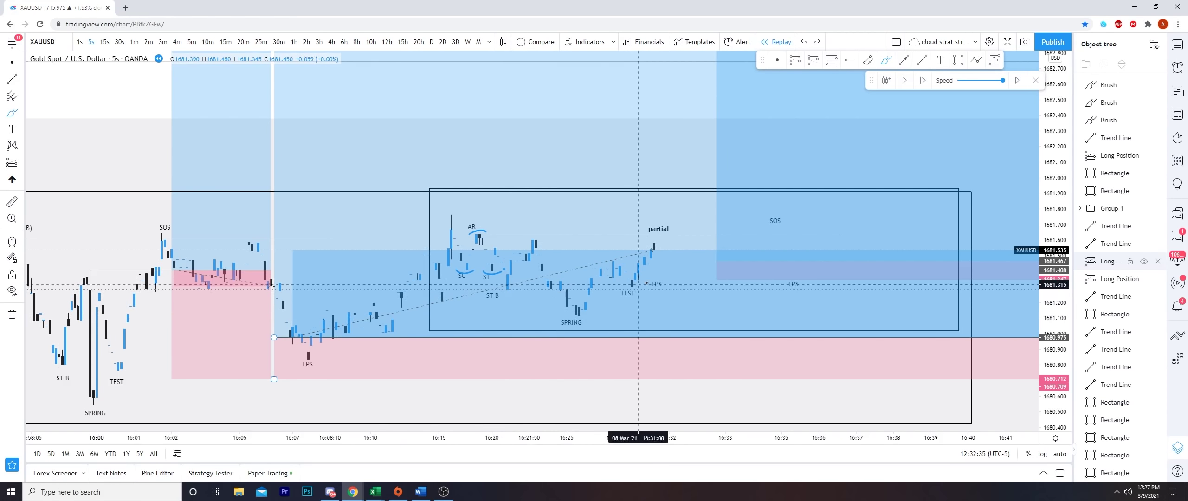
- Advance the replay past the LPS label under the partial note, brush the LPS low and undo the stroke
{"action": "left_click", "coordinate": [911, 84]}
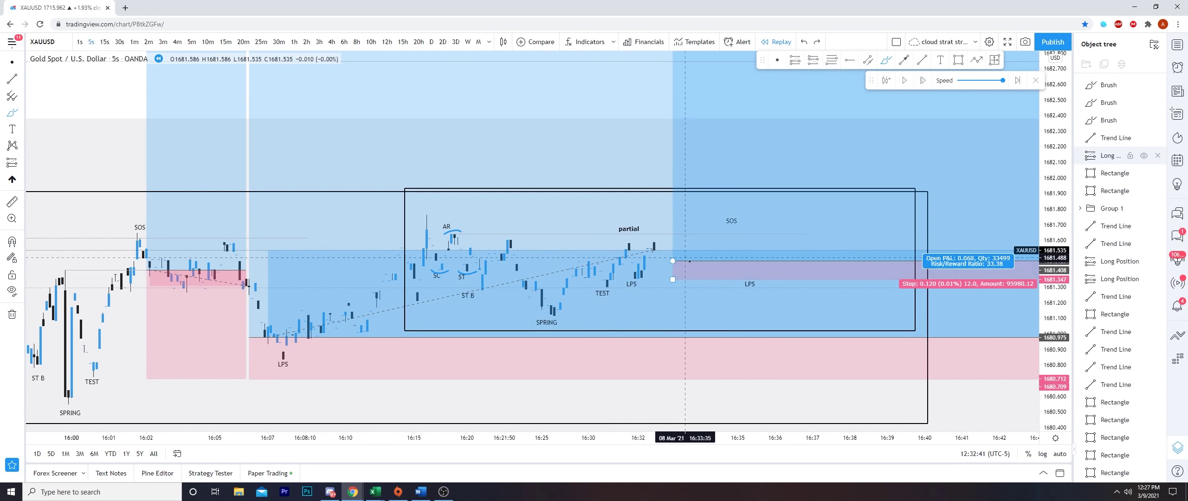
{"action": "mouse_move", "coordinate": [639, 270]}
{"action": "left_mouse_down"}
{"action": "mouse_move", "coordinate": [693, 280]}
{"action": "mouse_move", "coordinate": [642, 266]}
{"action": "left_mouse_up"}
{"action": "key", "text": "ctrl+z"}
{"action": "key", "text": "ctrl+z"}
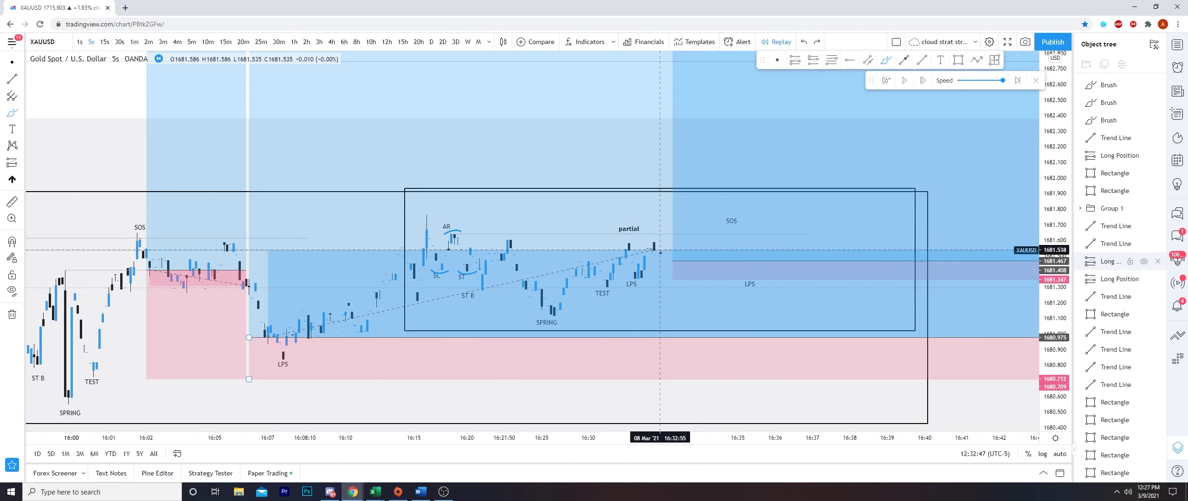
- Step the replay forward bar by bar until price reaches the SOS label at the third long position
{"action": "left_click", "coordinate": [922, 81]}
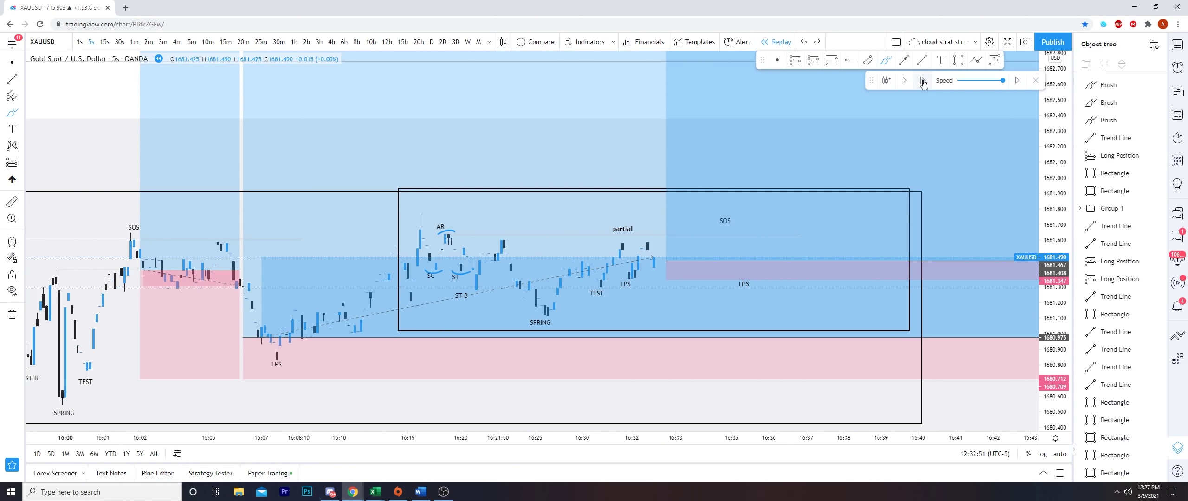
{"action": "left_click", "coordinate": [922, 81]}
{"action": "left_click", "coordinate": [922, 81]}
{"action": "left_click", "coordinate": [923, 81]}
{"action": "left_click", "coordinate": [922, 81]}
{"action": "left_click", "coordinate": [922, 81]}
{"action": "left_click", "coordinate": [923, 81]}
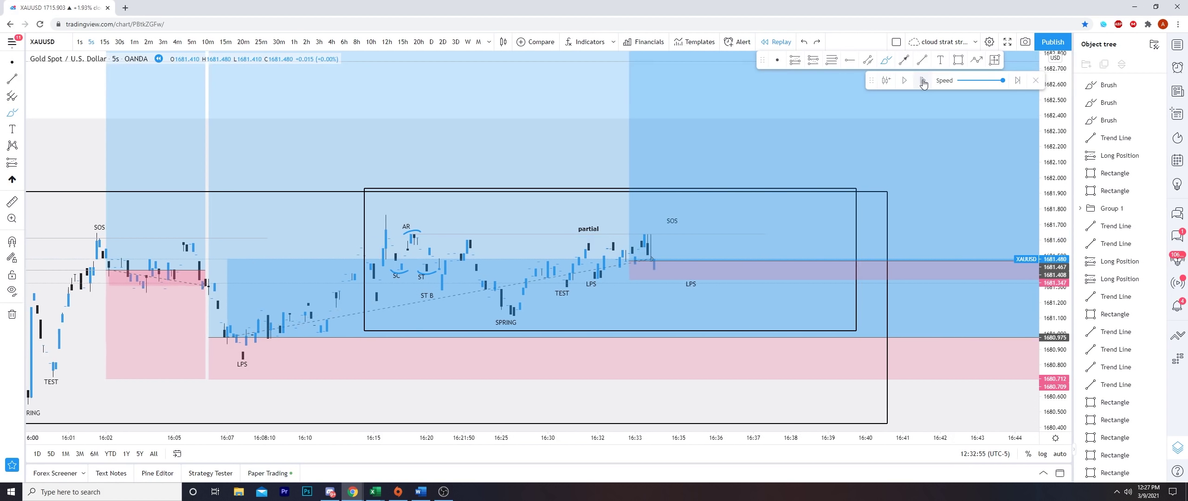
{"action": "left_click", "coordinate": [923, 82]}
{"action": "left_click", "coordinate": [922, 81]}
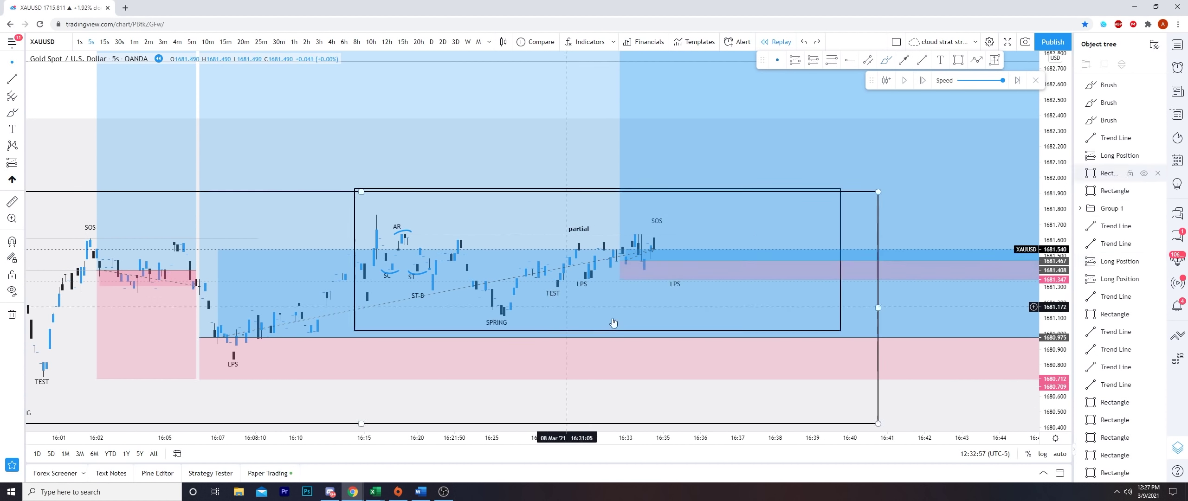
- Set the third long position's stop to 1681.345 and place a horizontal ray at 1681.355 at the LPS low
{"action": "left_click_drag", "start_coordinate": [619, 279], "coordinate": [591, 282]}
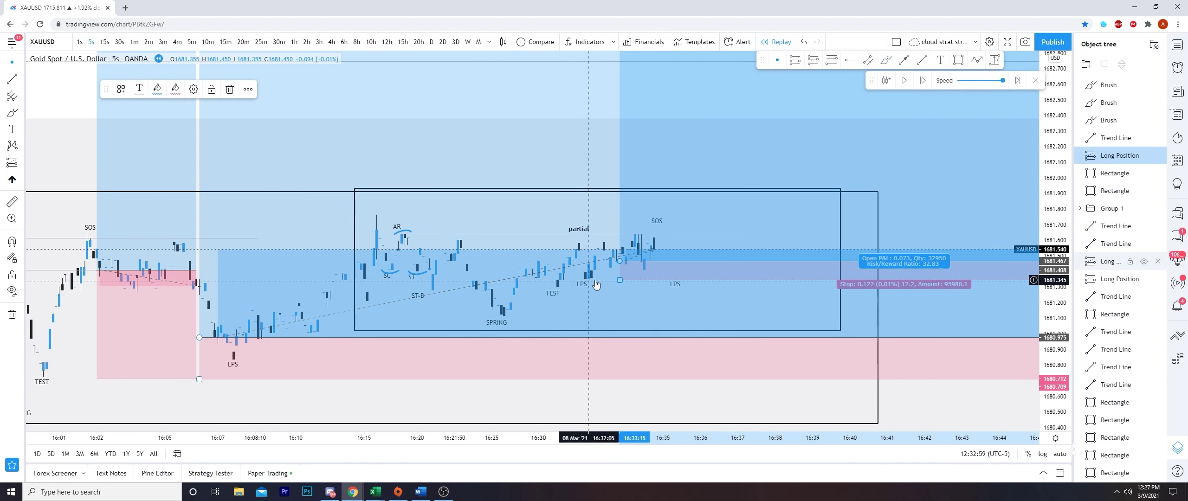
{"action": "left_click", "coordinate": [852, 60]}
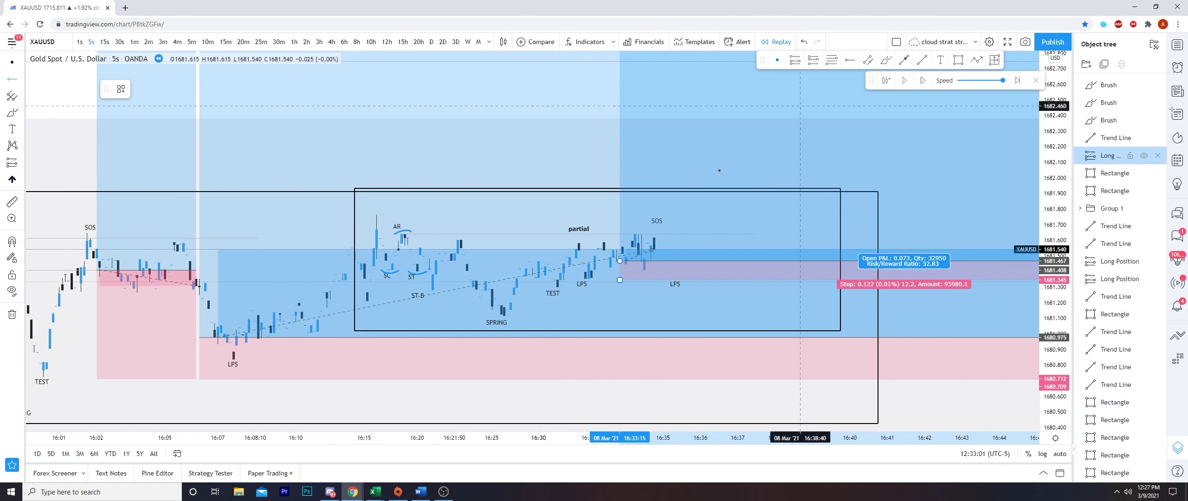
{"action": "key", "text": "ctrl"}
{"action": "left_click", "coordinate": [586, 283]}
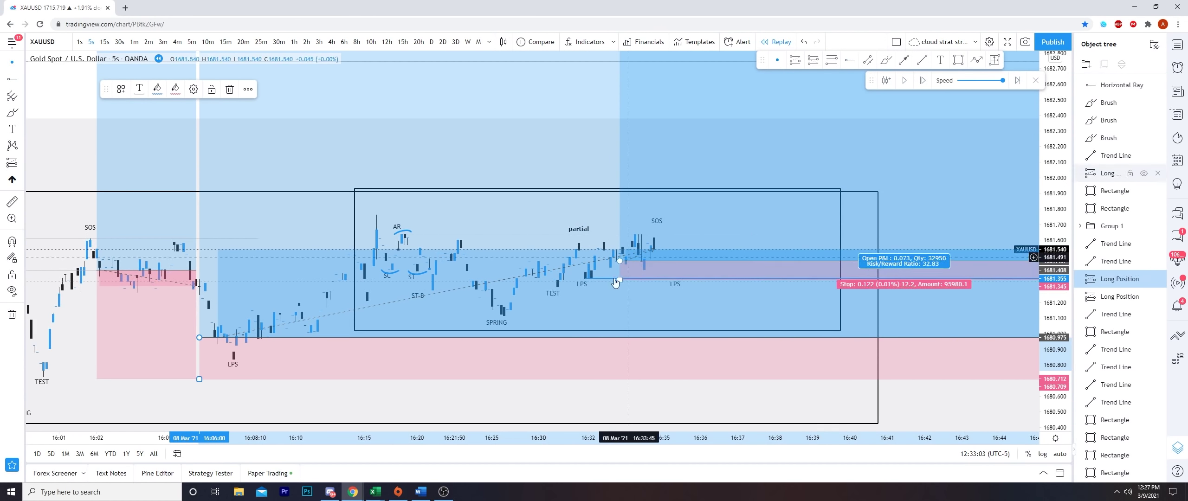
- Run the replay on from the SOS through the last LPS until price reaches the 1:15 partial line
{"action": "left_click", "coordinate": [922, 80]}
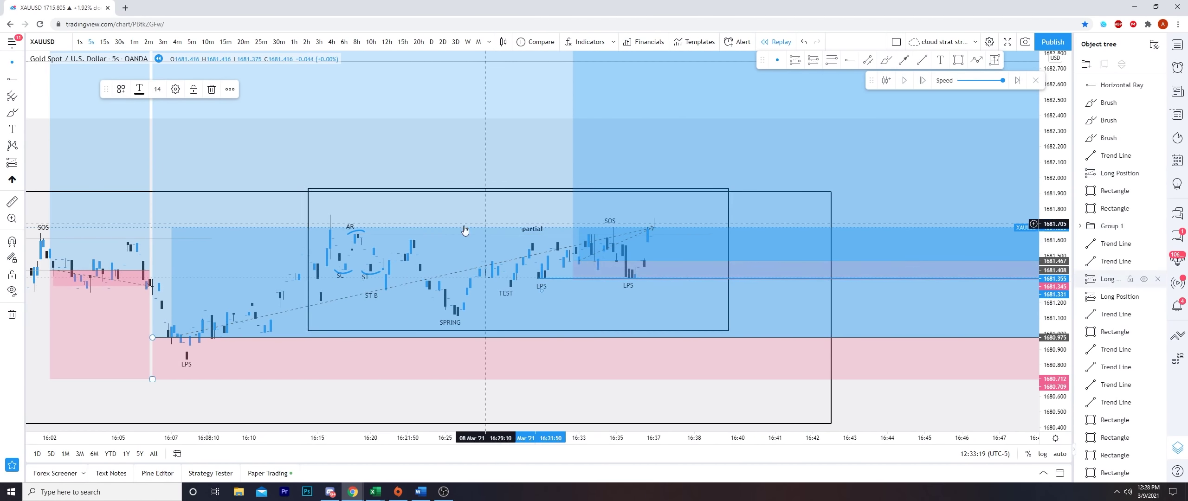
{"action": "scroll", "coordinate": [572, 188], "scroll_direction": "down", "scroll_amount": 7}
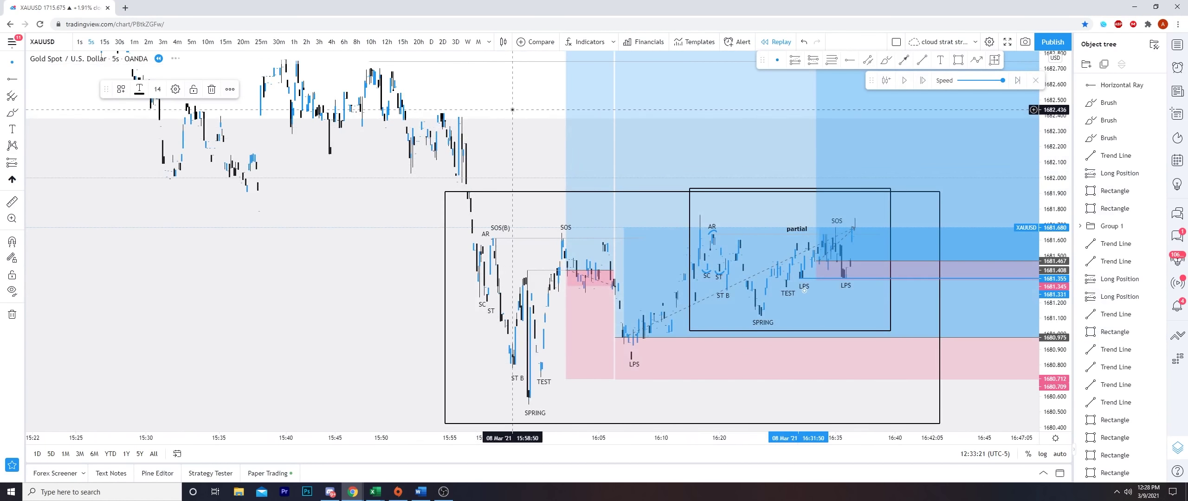
{"action": "left_click_drag", "start_coordinate": [502, 113], "coordinate": [330, 184]}
{"action": "scroll", "coordinate": [656, 174], "scroll_direction": "down", "scroll_amount": 6}
{"action": "left_click_drag", "start_coordinate": [655, 174], "coordinate": [274, 210]}
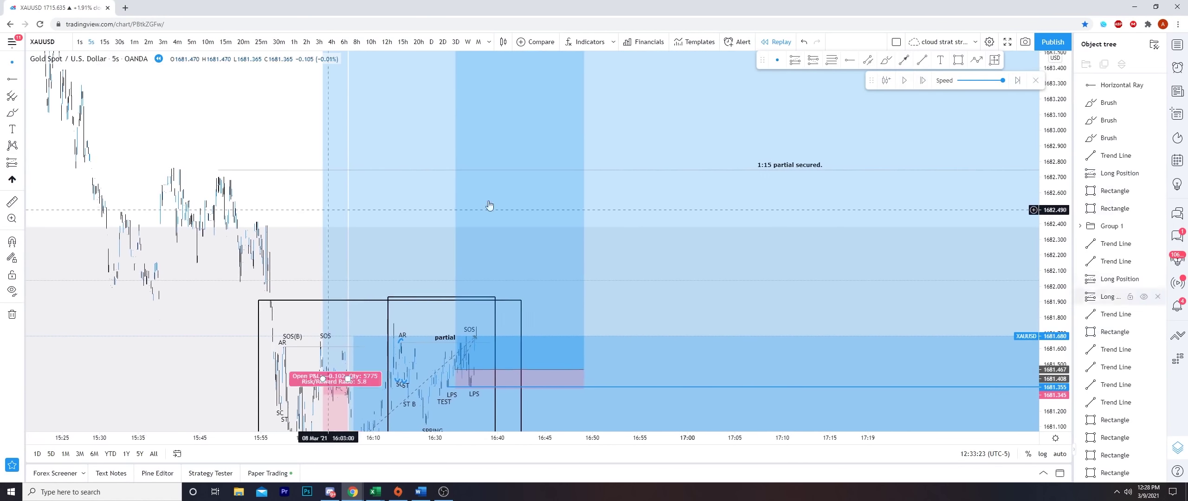
{"action": "left_click", "coordinate": [911, 81]}
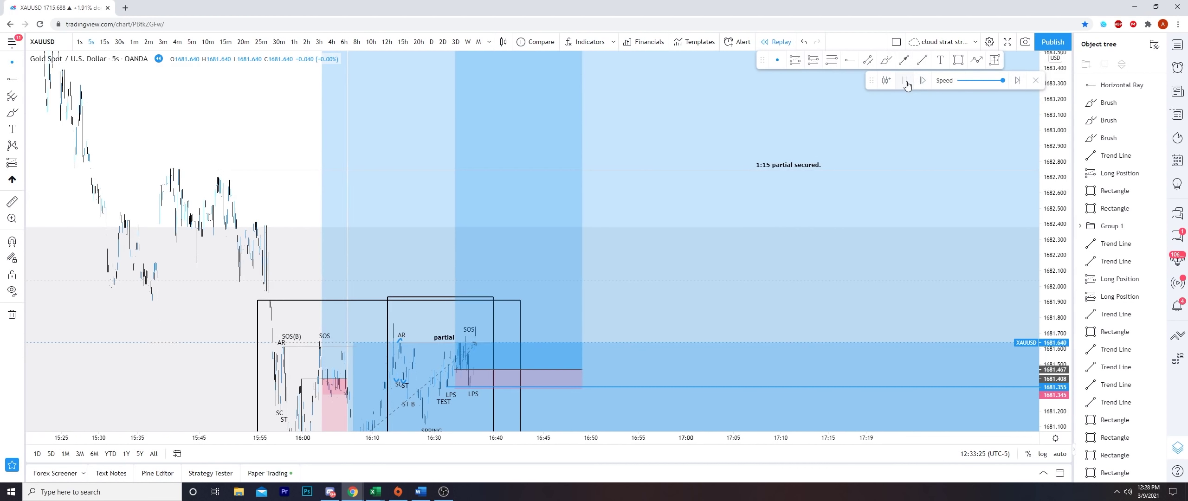
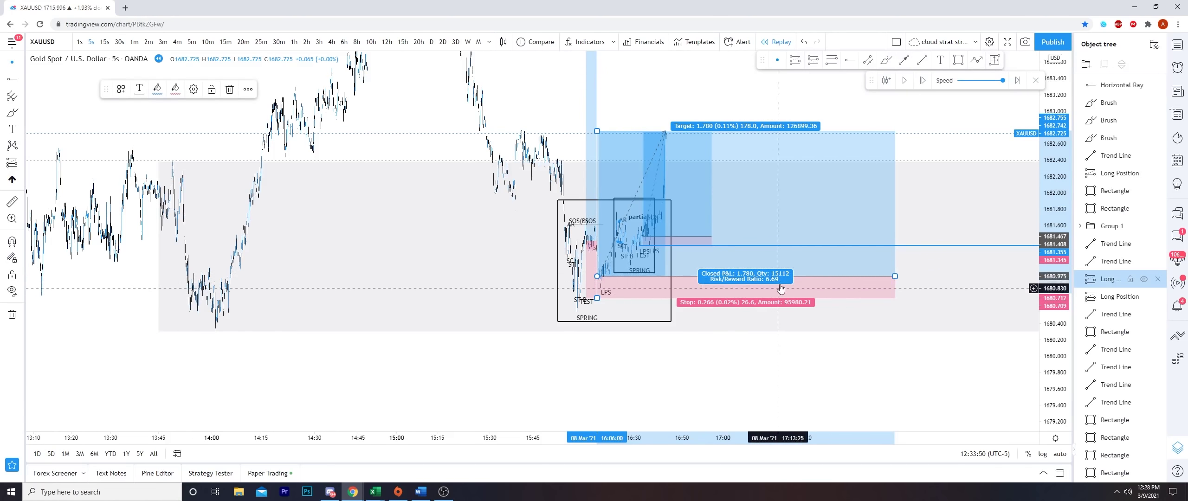
- Lower the first long position's target to 1682.761, at the 1:15 partial line
{"action": "left_click_drag", "start_coordinate": [736, 68], "coordinate": [767, 303]}
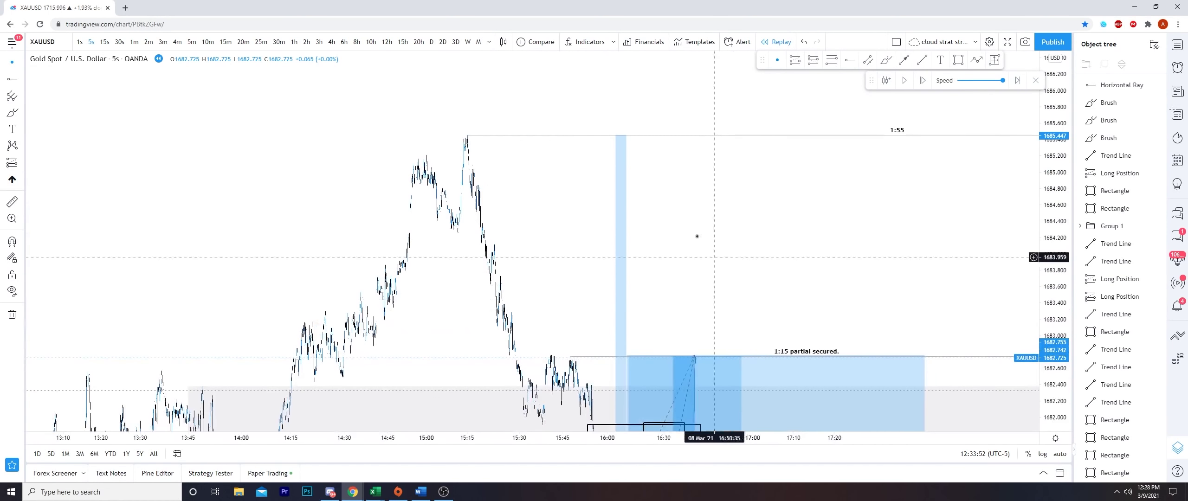
{"action": "left_click", "coordinate": [618, 177]}
{"action": "mouse_move", "coordinate": [617, 145]}
{"action": "left_mouse_down"}
{"action": "mouse_move", "coordinate": [655, 366]}
{"action": "mouse_move", "coordinate": [700, 329]}
{"action": "mouse_move", "coordinate": [671, 100]}
{"action": "left_mouse_up"}
{"action": "left_click", "coordinate": [596, 260]}
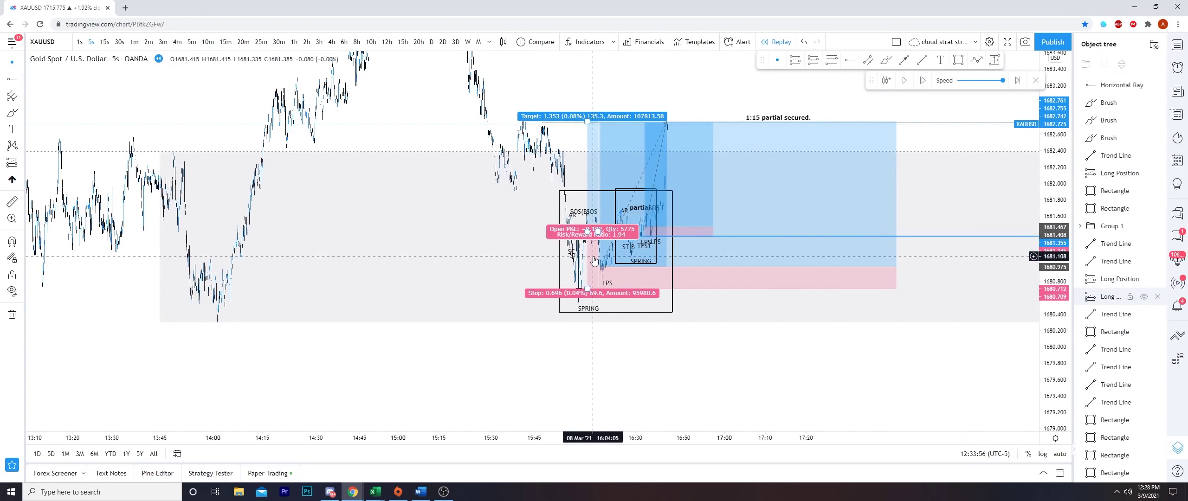
- Compare the risk/reward ratios of the long positions at the 1:15 partial target
{"action": "left_click", "coordinate": [602, 250]}
{"action": "left_click", "coordinate": [689, 171]}
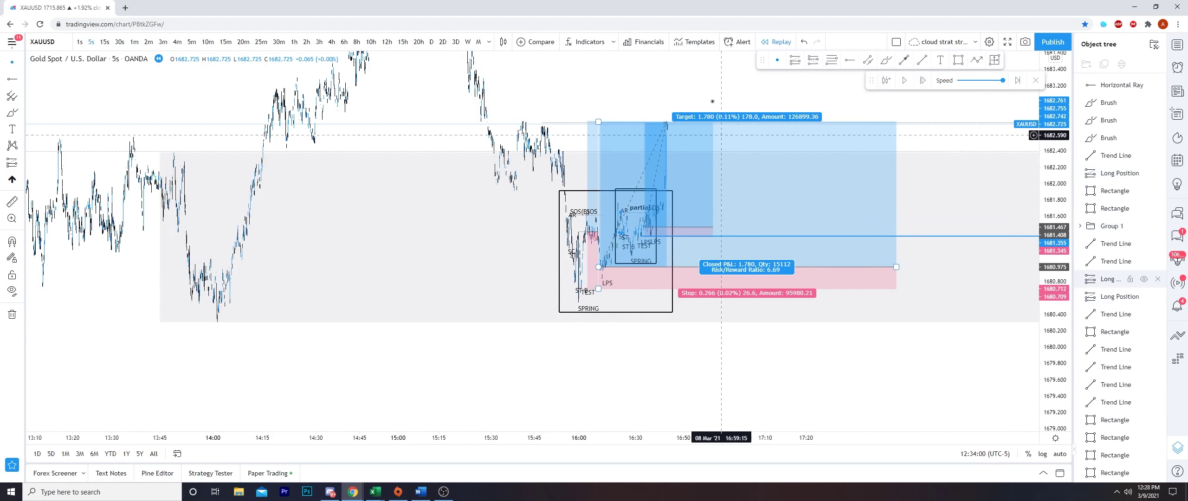
{"action": "left_click_drag", "start_coordinate": [711, 99], "coordinate": [691, 213]}
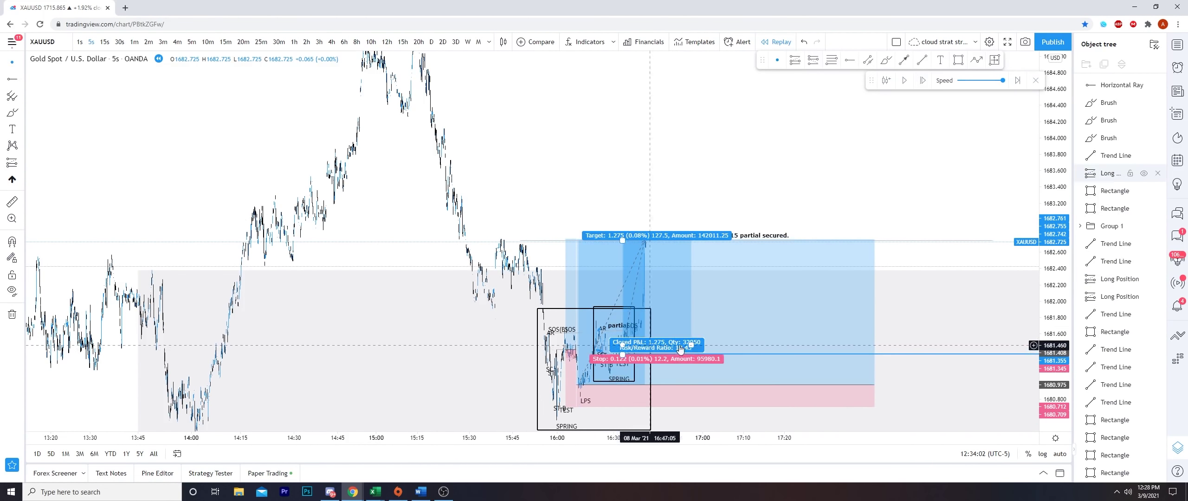
{"action": "left_click", "coordinate": [758, 380]}
{"action": "left_click", "coordinate": [650, 352]}
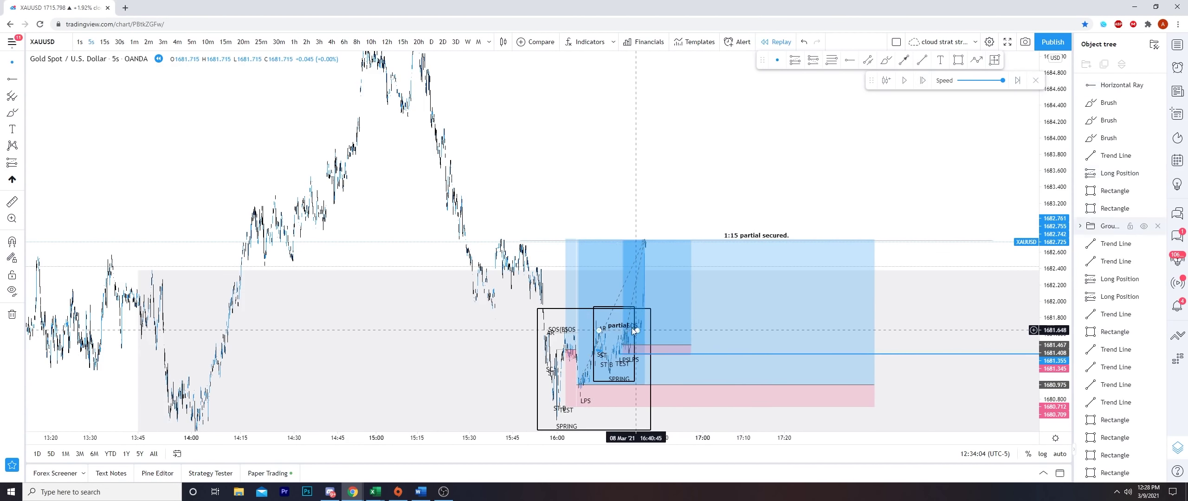
{"action": "left_click_drag", "start_coordinate": [728, 184], "coordinate": [756, 215]}
{"action": "scroll", "coordinate": [806, 228], "scroll_direction": "down", "scroll_amount": 4}
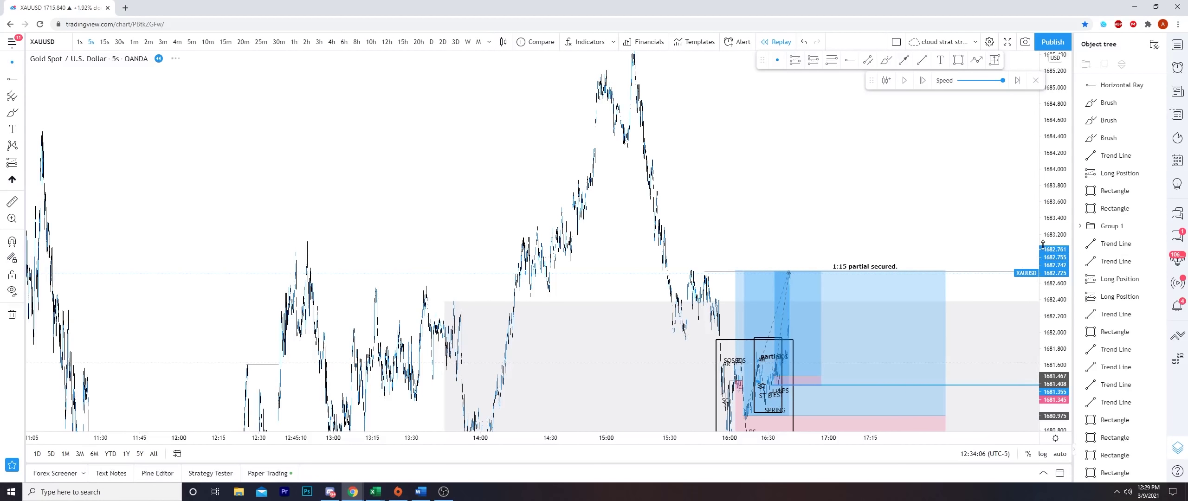
- Raise the long positions' targets to the 1:55 line: 1685.448 for the first, 1685.441 for the second and third
{"action": "left_click_drag", "start_coordinate": [1053, 139], "coordinate": [1053, 204]}
{"action": "left_click_drag", "start_coordinate": [826, 191], "coordinate": [752, 183]}
{"action": "left_click", "coordinate": [736, 274]}
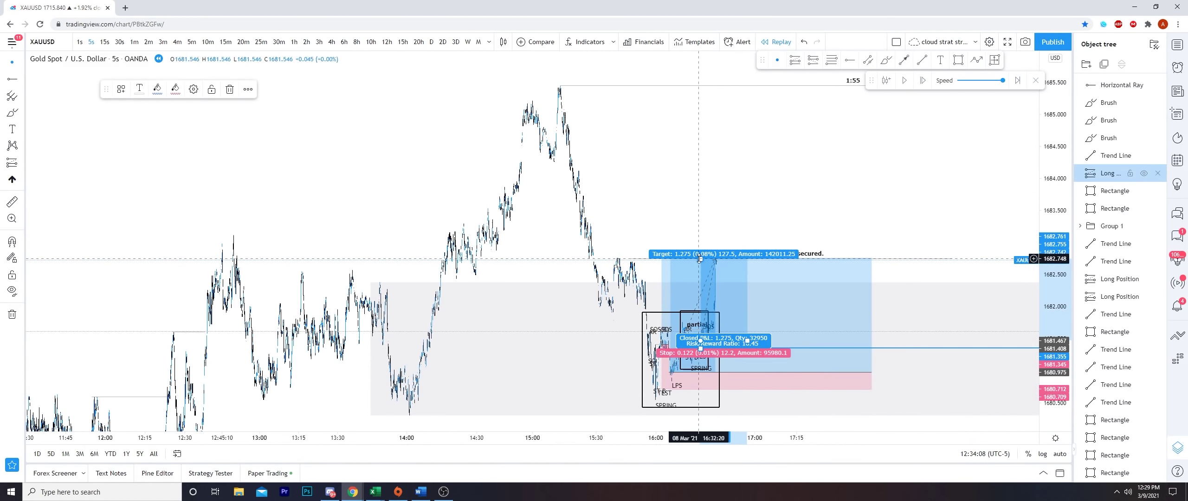
{"action": "left_click_drag", "start_coordinate": [700, 258], "coordinate": [626, 86]}
{"action": "left_click", "coordinate": [670, 254]}
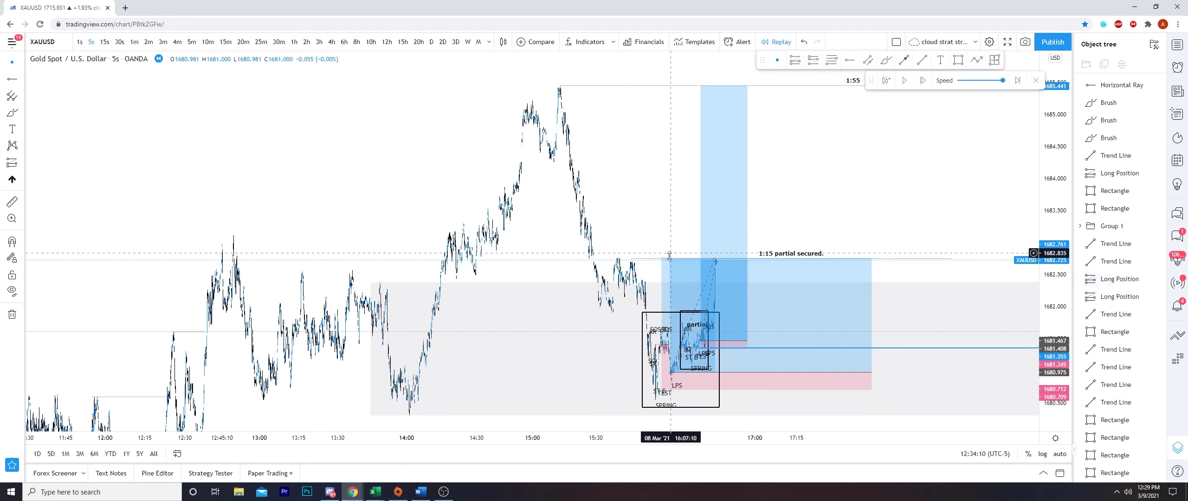
{"action": "left_click_drag", "start_coordinate": [662, 258], "coordinate": [610, 82]}
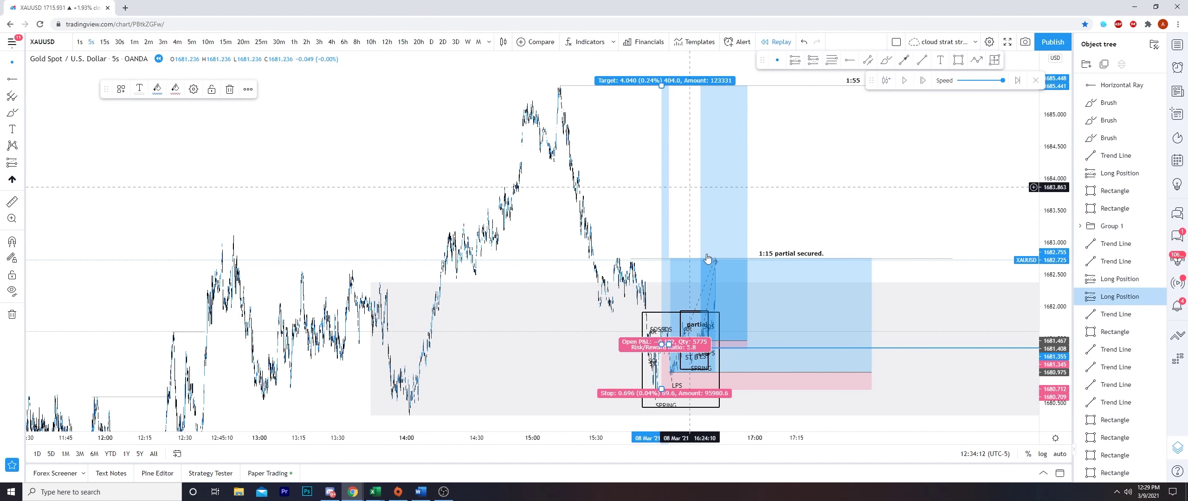
{"action": "left_click", "coordinate": [668, 258]}
{"action": "left_click_drag", "start_coordinate": [668, 259], "coordinate": [665, 84]}
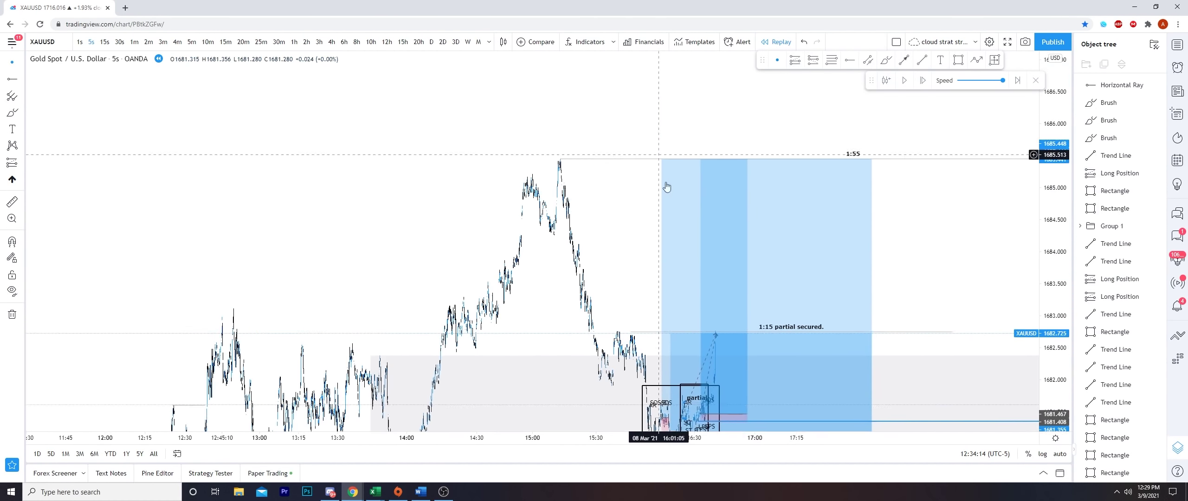
- Examine the risk/reward ratios of the second and third long positions extended to the 1:55 target
{"action": "left_click", "coordinate": [1046, 194]}
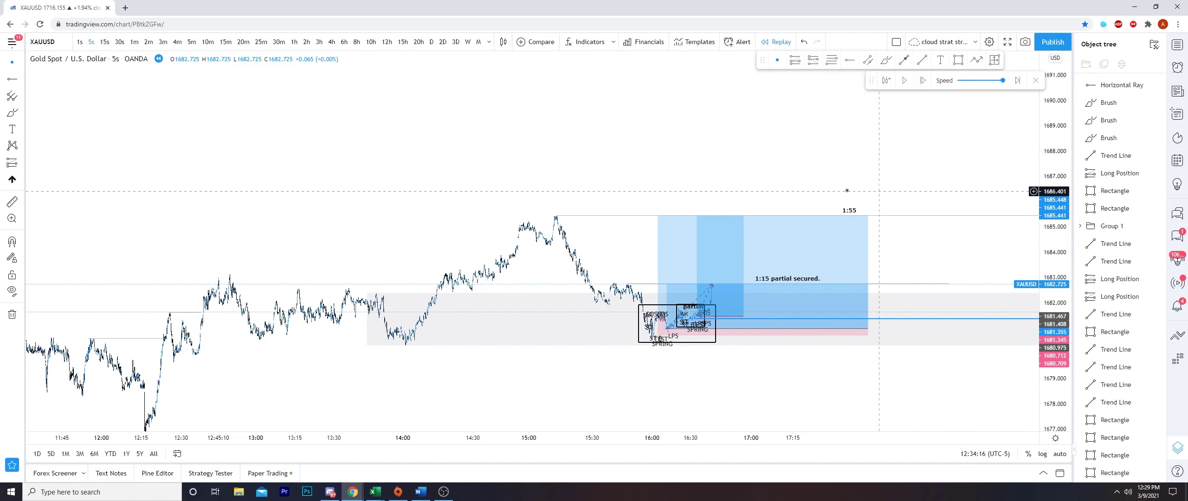
{"action": "left_click_drag", "start_coordinate": [841, 166], "coordinate": [787, 172]}
{"action": "left_click_drag", "start_coordinate": [1051, 297], "coordinate": [1051, 121]}
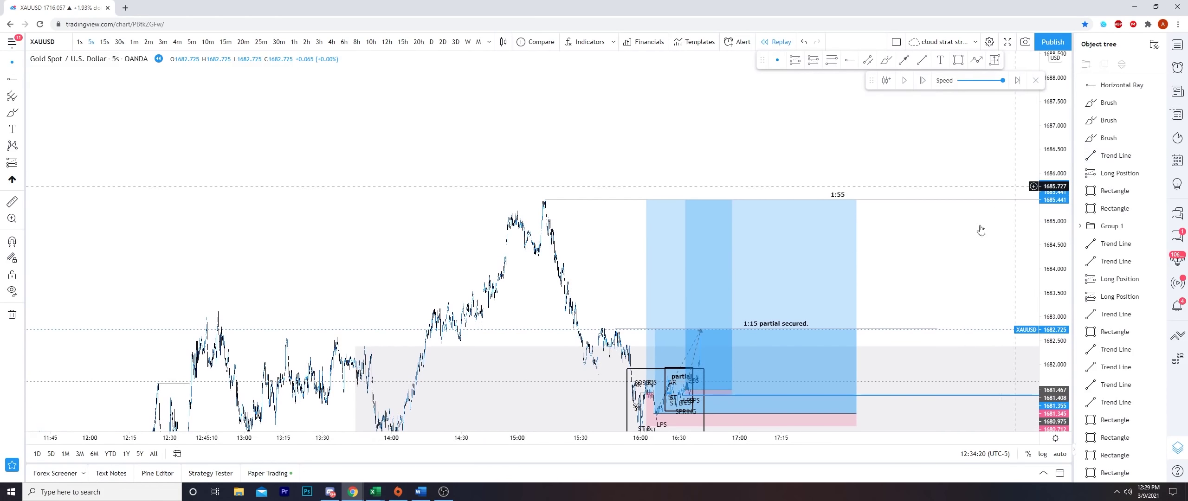
{"action": "left_click_drag", "start_coordinate": [980, 230], "coordinate": [942, 173]}
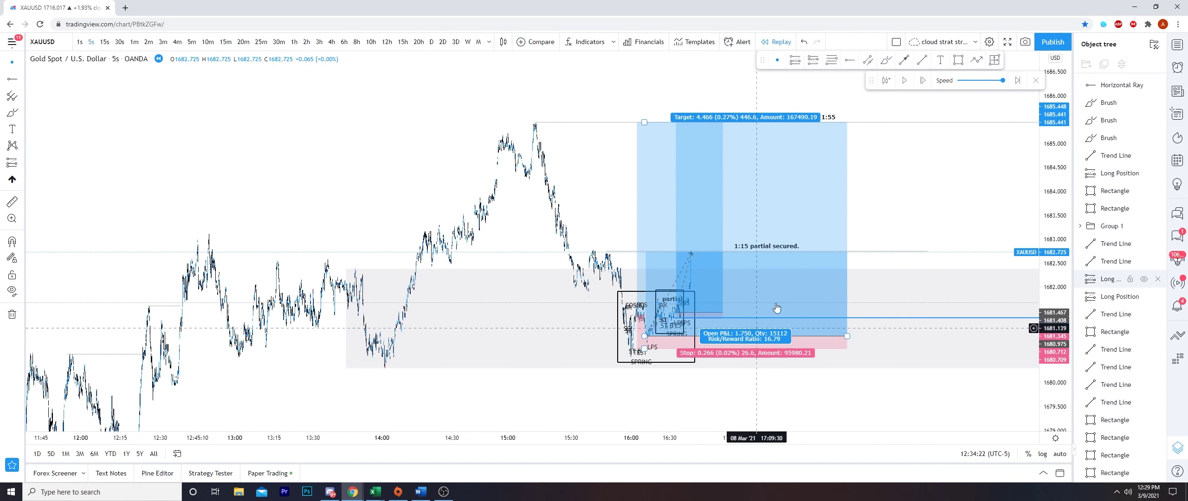
{"action": "scroll", "coordinate": [901, 209], "scroll_direction": "up", "scroll_amount": 1}
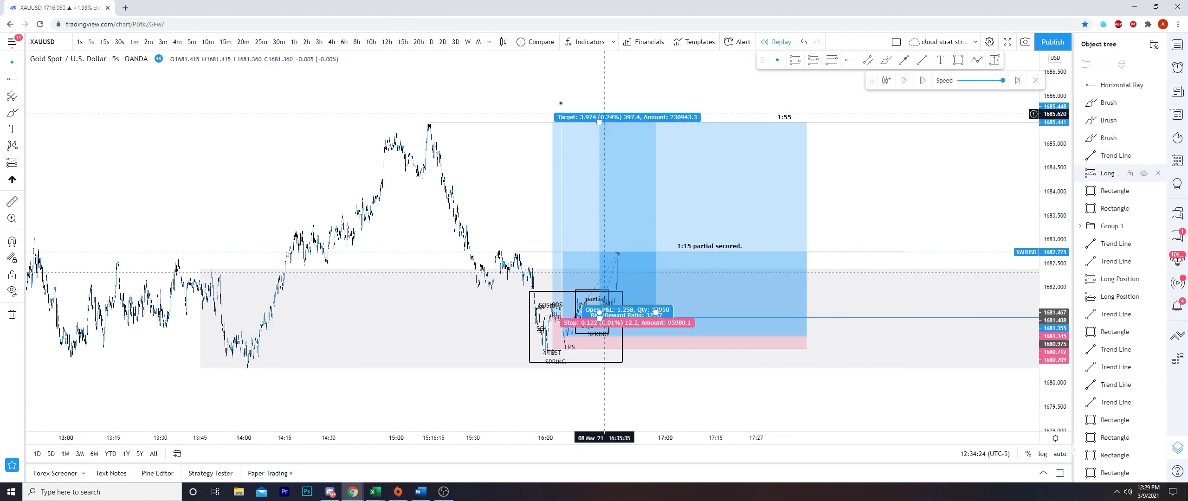
- Switch to Discord and review the later posts in mentfx-trade-ideas, enlarging the +900 RR chart and the following risk-free update chart
{"action": "key", "text": "alt+Tab"}
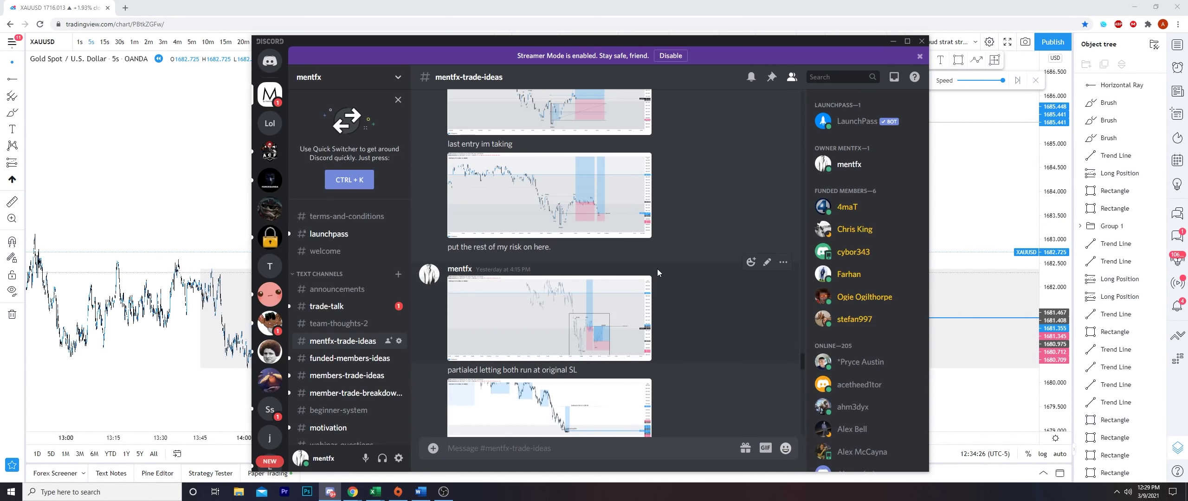
{"action": "scroll", "coordinate": [648, 310], "scroll_direction": "down", "scroll_amount": 2}
{"action": "scroll", "coordinate": [649, 309], "scroll_direction": "down", "scroll_amount": 5}
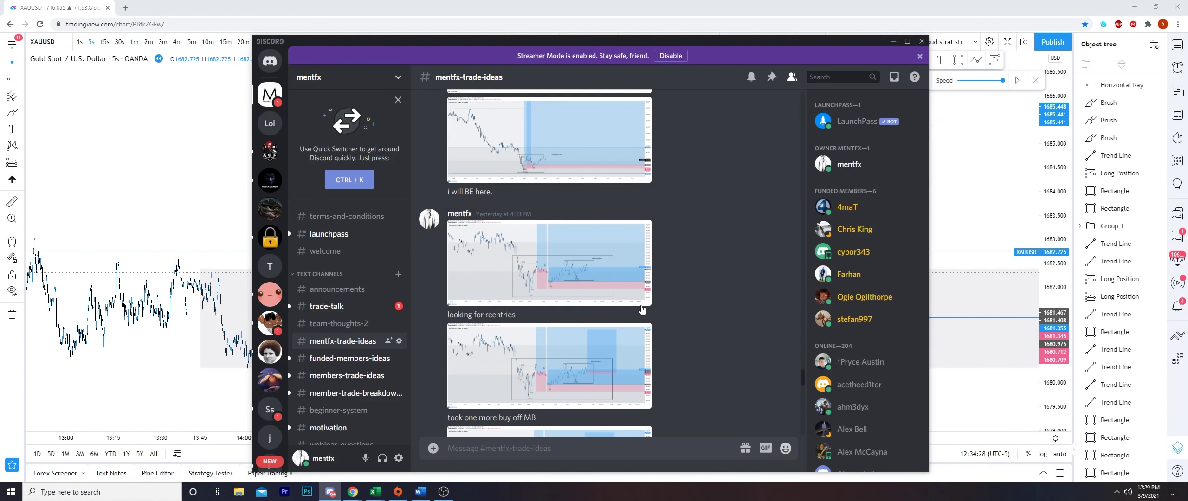
{"action": "scroll", "coordinate": [640, 308], "scroll_direction": "down", "scroll_amount": 5}
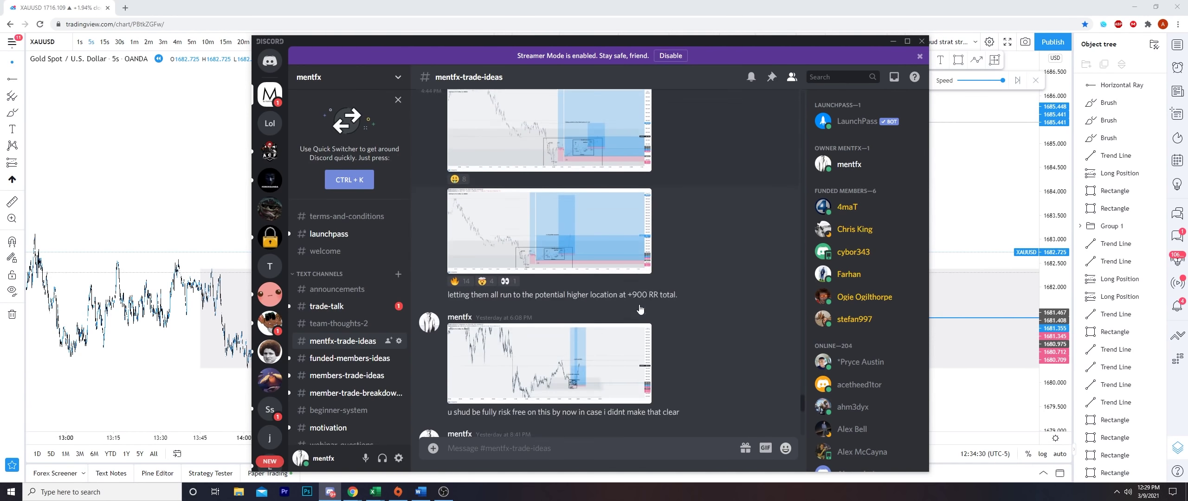
{"action": "left_click", "coordinate": [592, 347]}
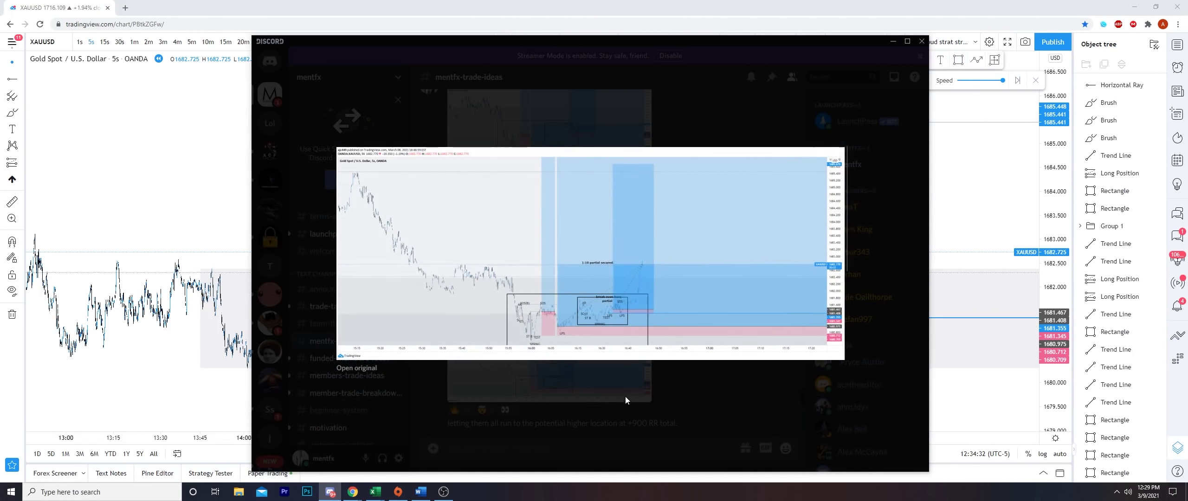
{"action": "left_click", "coordinate": [625, 409]}
{"action": "scroll", "coordinate": [583, 284], "scroll_direction": "down", "scroll_amount": 5}
{"action": "left_click", "coordinate": [573, 263]}
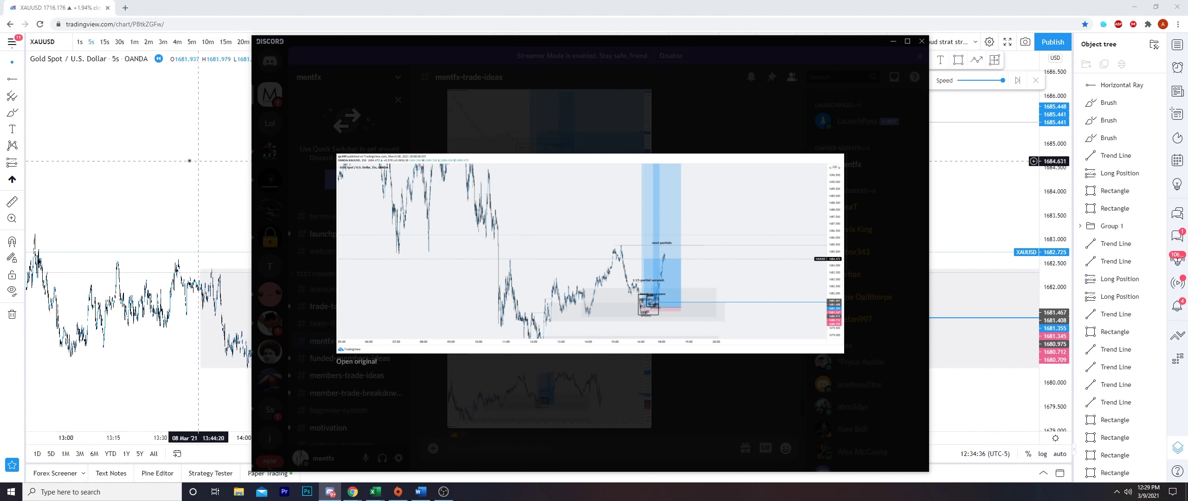
- Return to the TradingView chart and check the risk/reward ratio of each of the three long positions at the upper target
{"action": "left_click", "coordinate": [190, 160]}
{"action": "left_click_drag", "start_coordinate": [673, 110], "coordinate": [640, 118]}
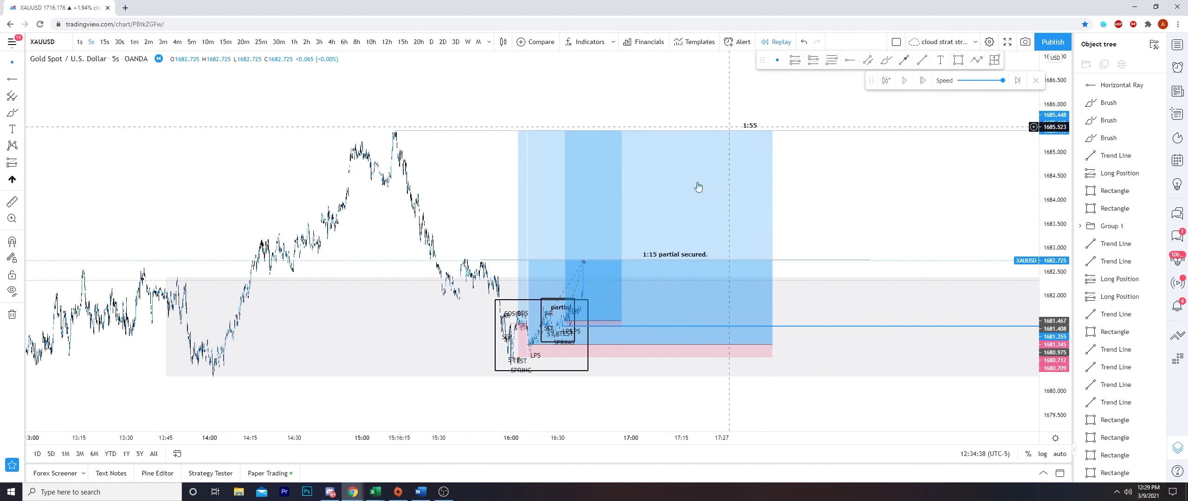
{"action": "left_click", "coordinate": [699, 193]}
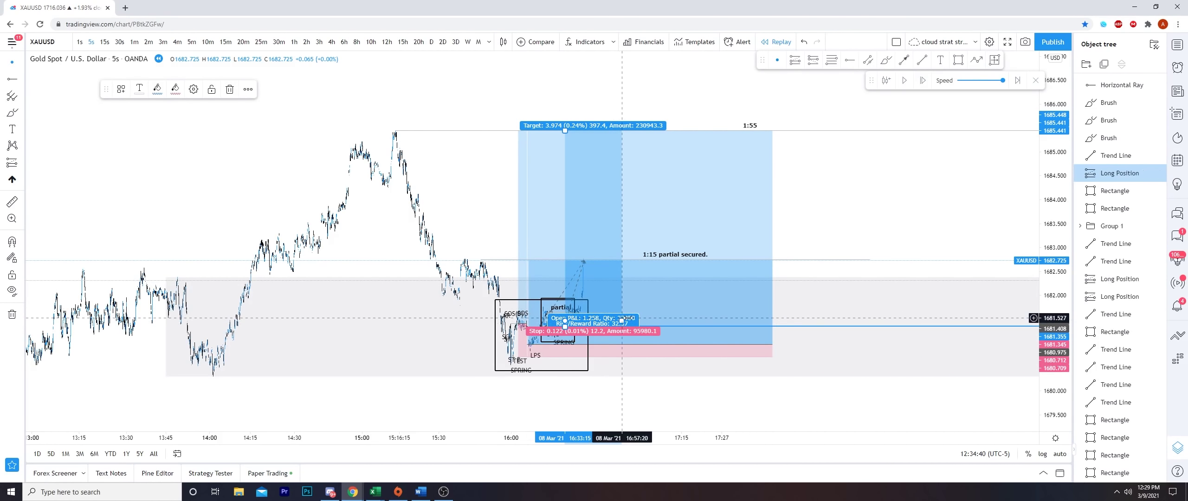
{"action": "left_click", "coordinate": [681, 350]}
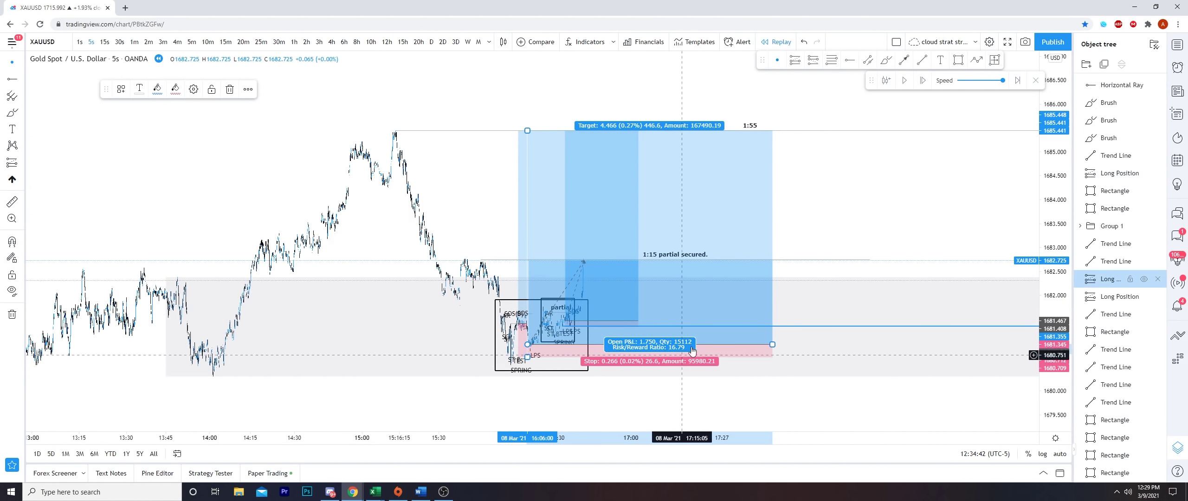
{"action": "left_click", "coordinate": [520, 285]}
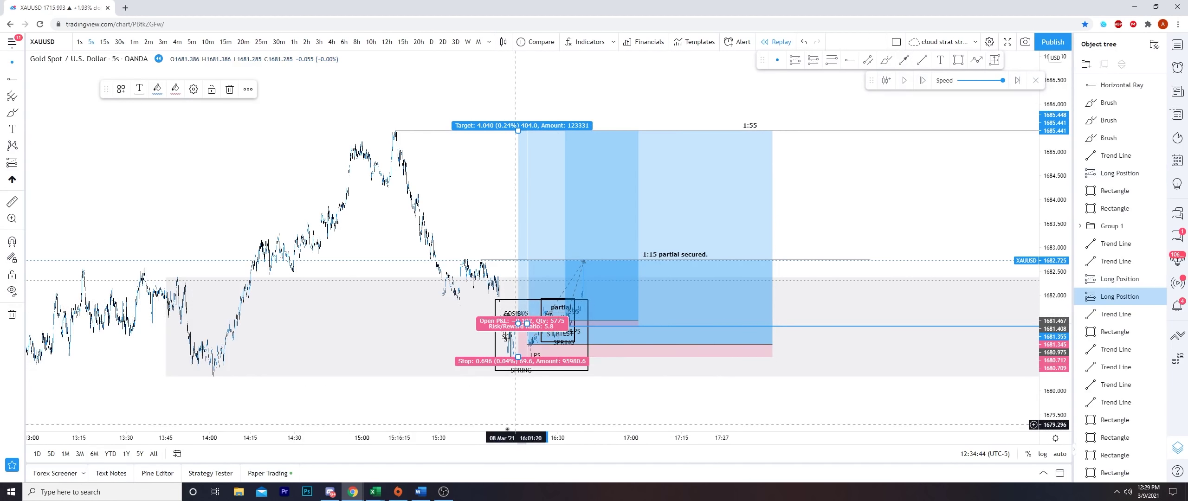
- Open Calculator and add the three positions' risk/reward ratios as 32 + 16 + 5
{"action": "left_click", "coordinate": [99, 497]}
{"action": "type", "text": "calc"}
{"action": "key", "text": "Return"}
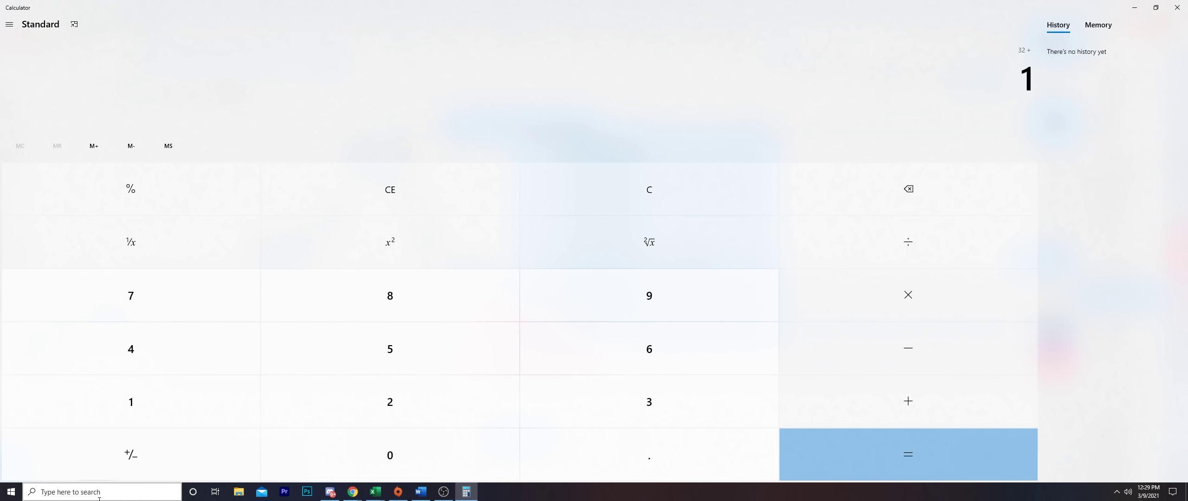
{"action": "key", "text": "plus"}
{"action": "key", "text": "5"}
{"action": "key", "text": "Return"}
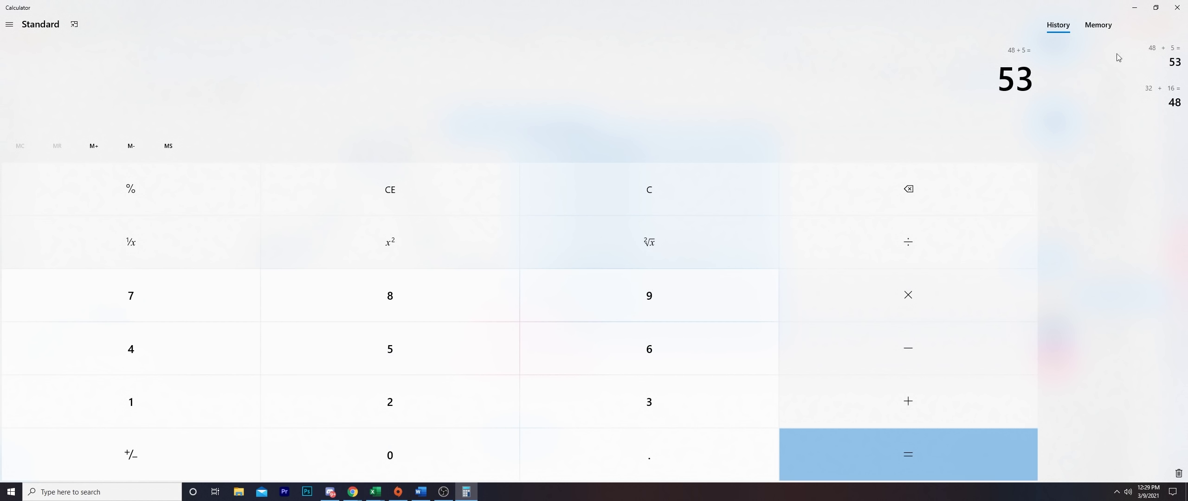
{"action": "left_click", "coordinate": [1137, 9]}
- Change the text label of the upper target trend line to 1:50
{"action": "double_click", "coordinate": [753, 130]}
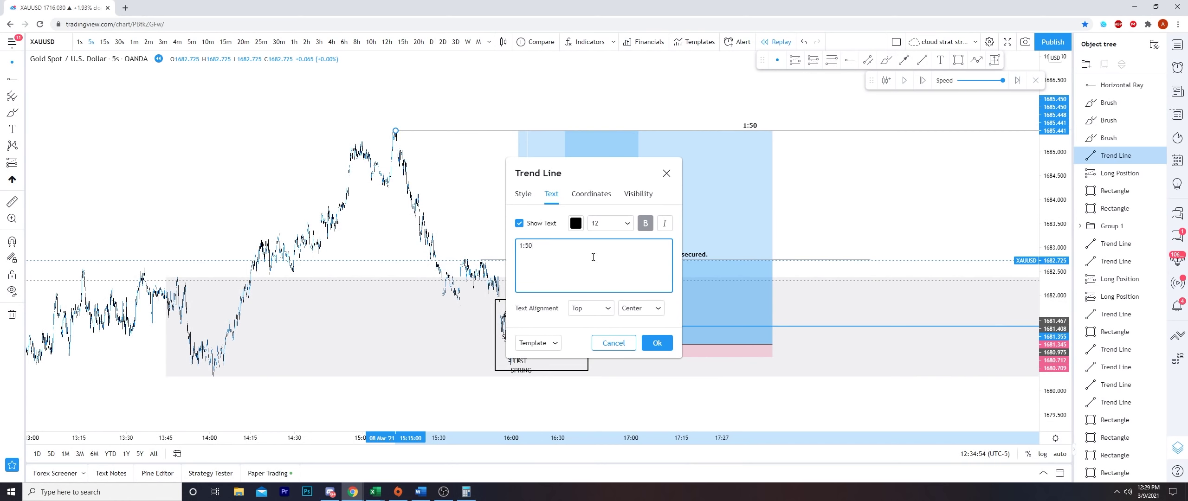
{"action": "left_click", "coordinate": [657, 343]}
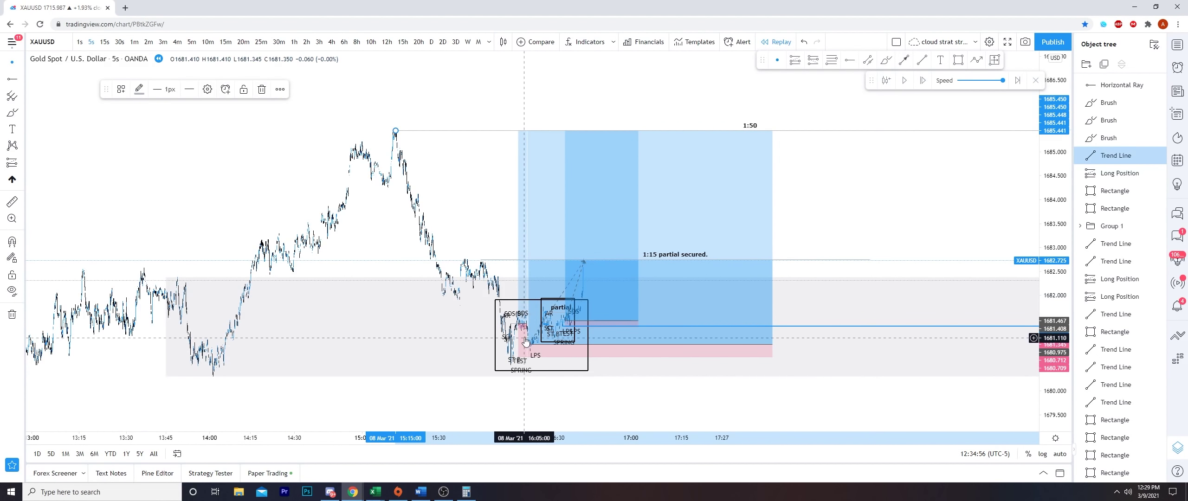
{"action": "left_click", "coordinate": [518, 324]}
{"action": "left_click", "coordinate": [453, 206]}
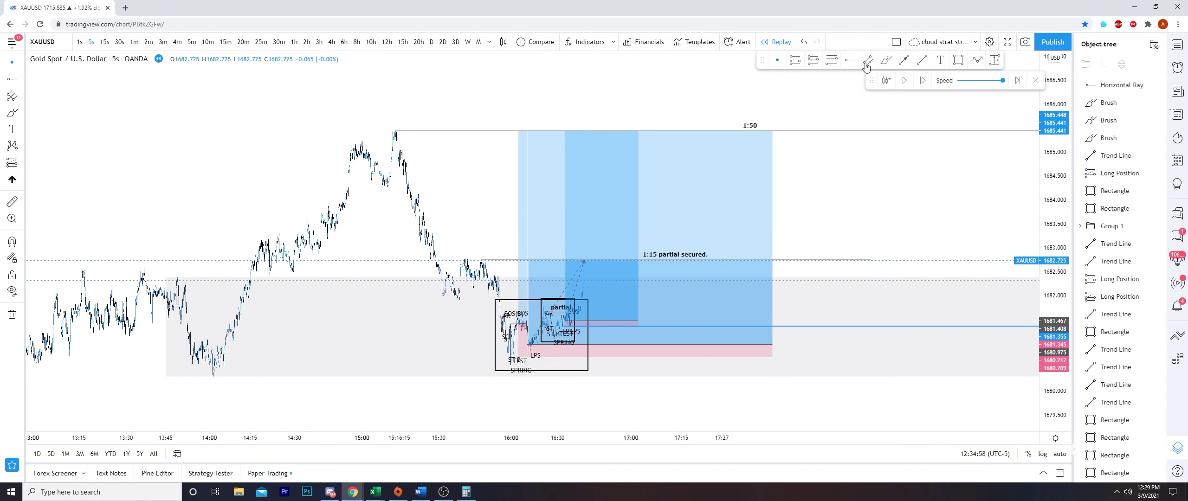
- Run the bar replay until price reaches the 1:50 line, pause it, and measure from the first entry to that target
{"action": "left_click", "coordinate": [906, 82]}
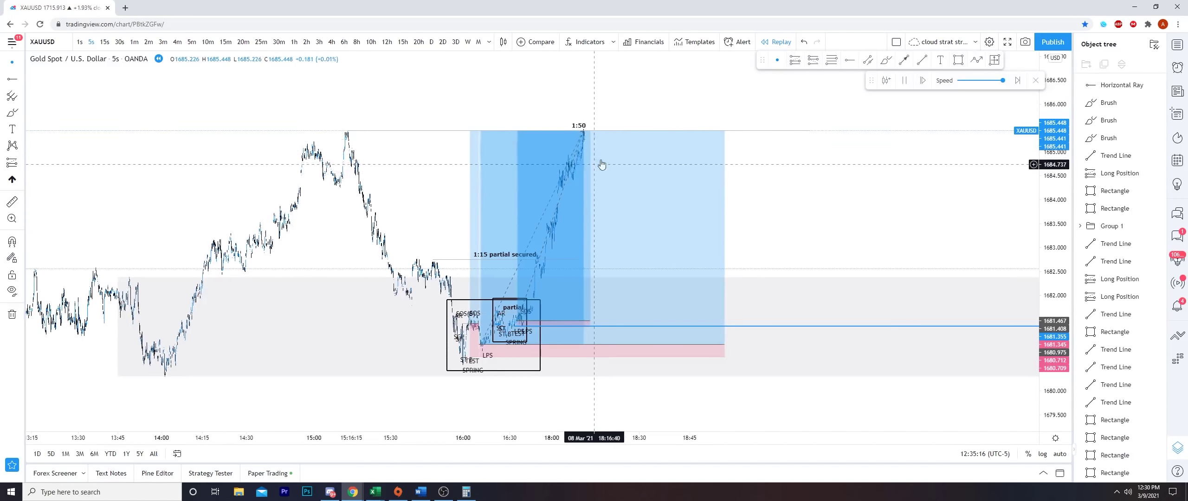
{"action": "left_click", "coordinate": [904, 81]}
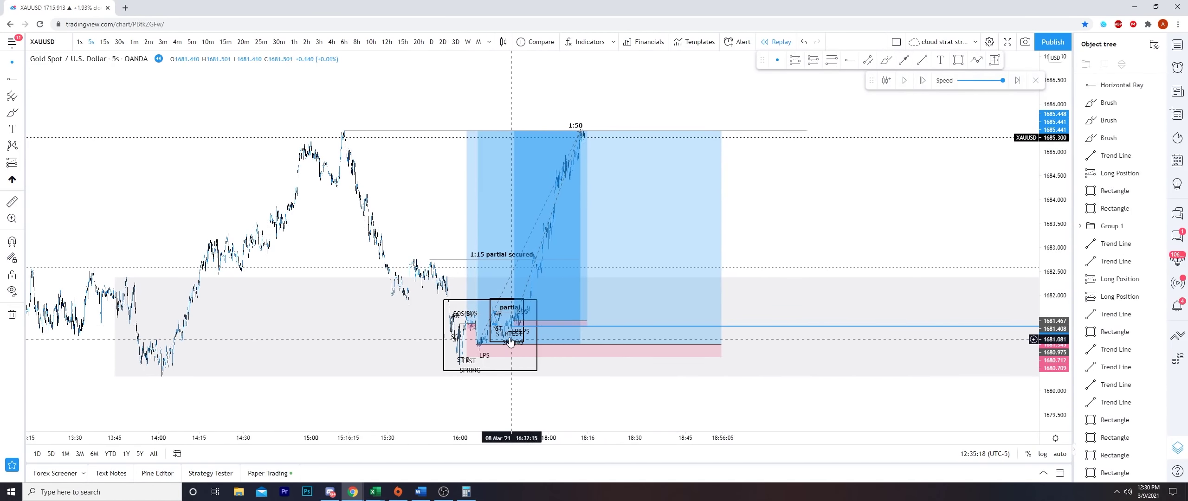
{"action": "left_click", "coordinate": [466, 324], "text": "shift"}
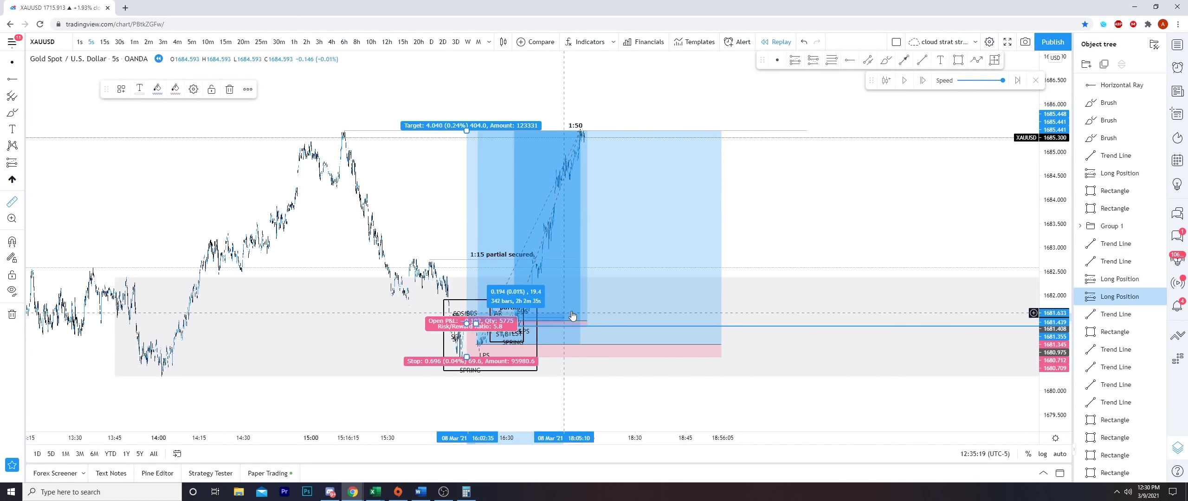
{"action": "left_click", "coordinate": [583, 133]}
{"action": "left_click", "coordinate": [608, 114]}
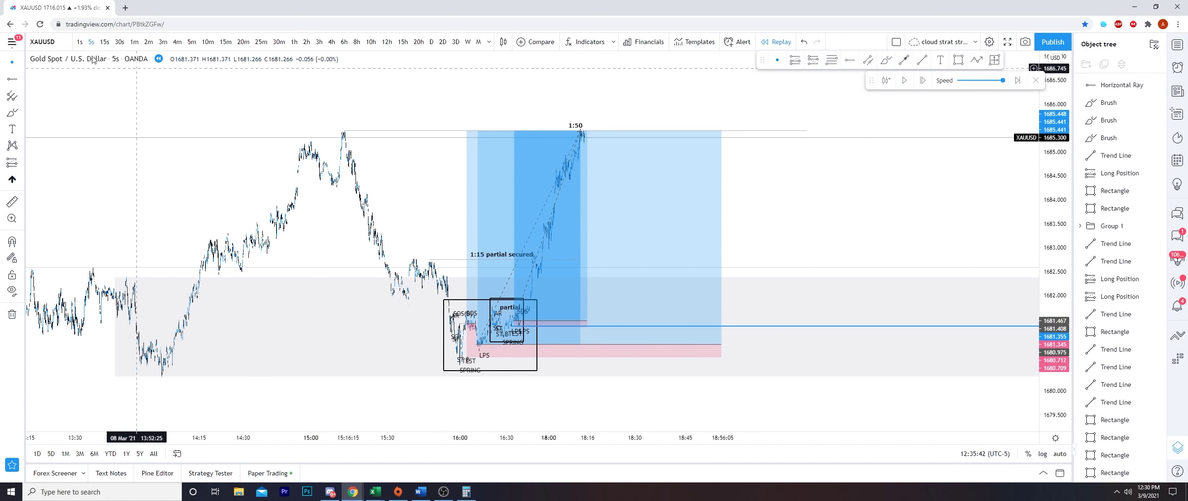
- Show the watchlist and brush a schematic beside the positions: a rising zigzag, a circled pullback zone, and a boxed consolidation with an upward breakout
{"action": "left_click", "coordinate": [1174, 47]}
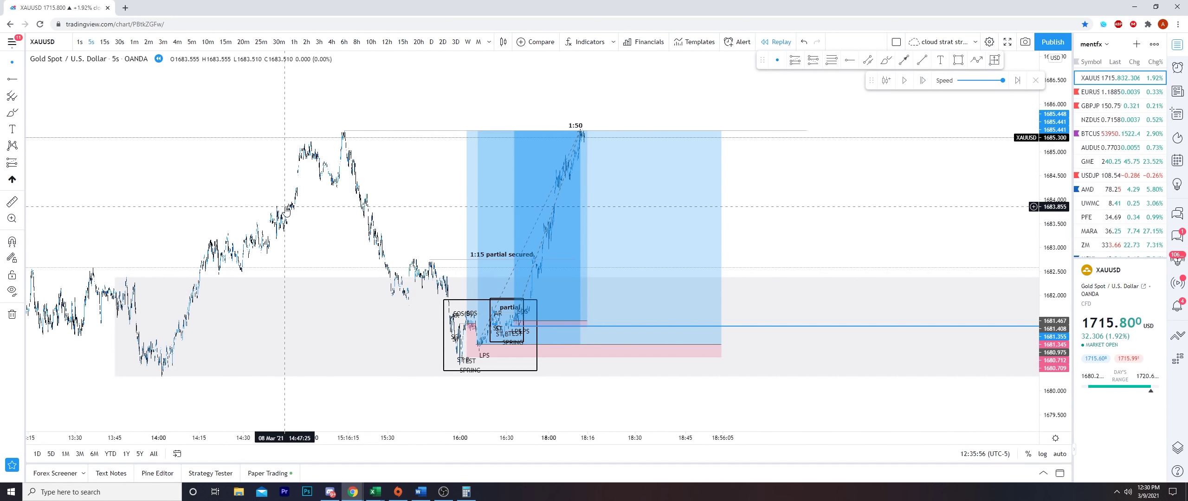
{"action": "left_click_drag", "start_coordinate": [403, 207], "coordinate": [411, 199]}
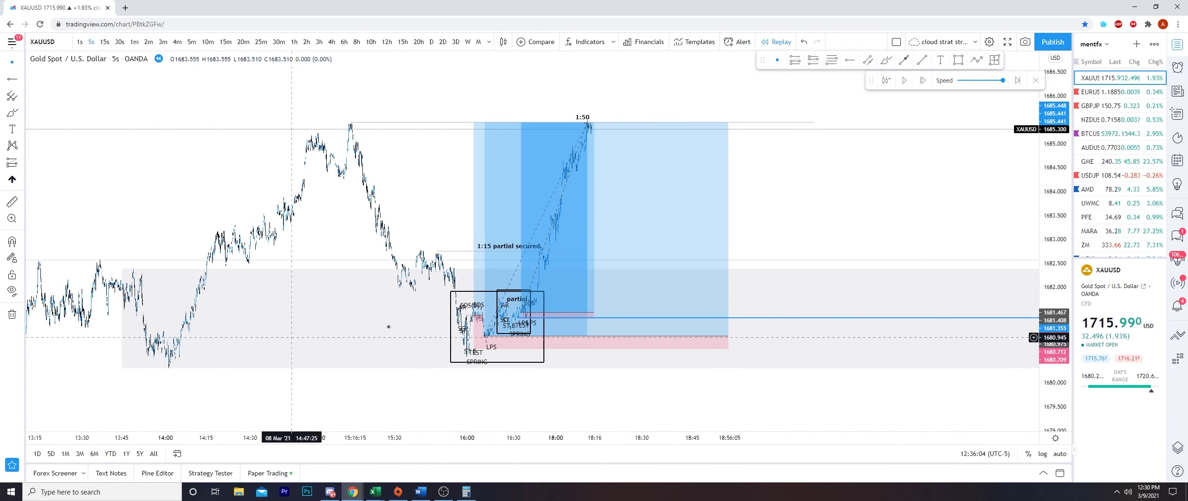
{"action": "left_click_drag", "start_coordinate": [848, 185], "coordinate": [835, 190]}
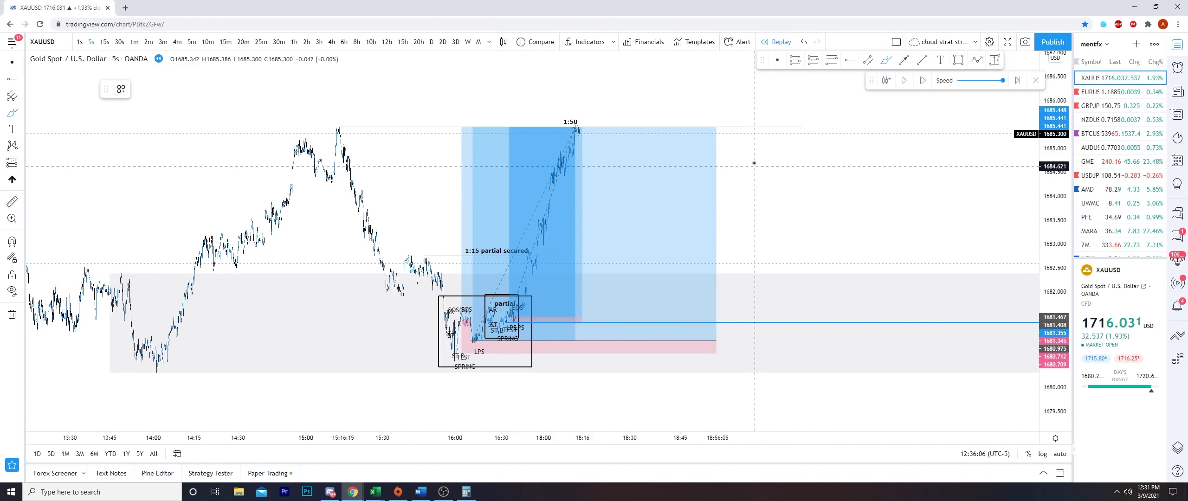
{"action": "mouse_move", "coordinate": [731, 255]}
{"action": "left_mouse_down"}
{"action": "mouse_move", "coordinate": [752, 212]}
{"action": "mouse_move", "coordinate": [854, 133]}
{"action": "left_mouse_up"}
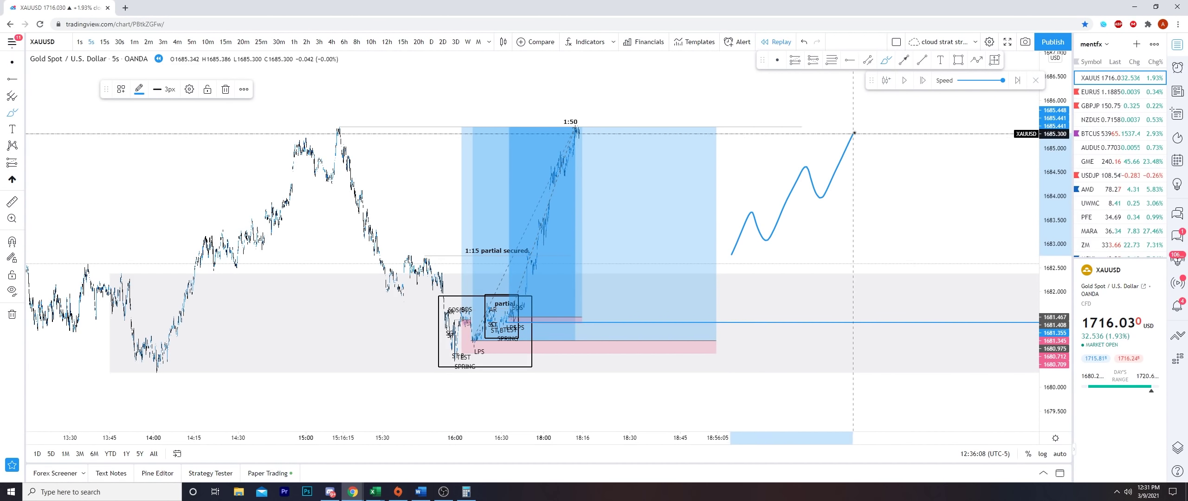
{"action": "mouse_move", "coordinate": [819, 183]}
{"action": "left_mouse_down"}
{"action": "mouse_move", "coordinate": [871, 181]}
{"action": "mouse_move", "coordinate": [862, 190]}
{"action": "left_mouse_up"}
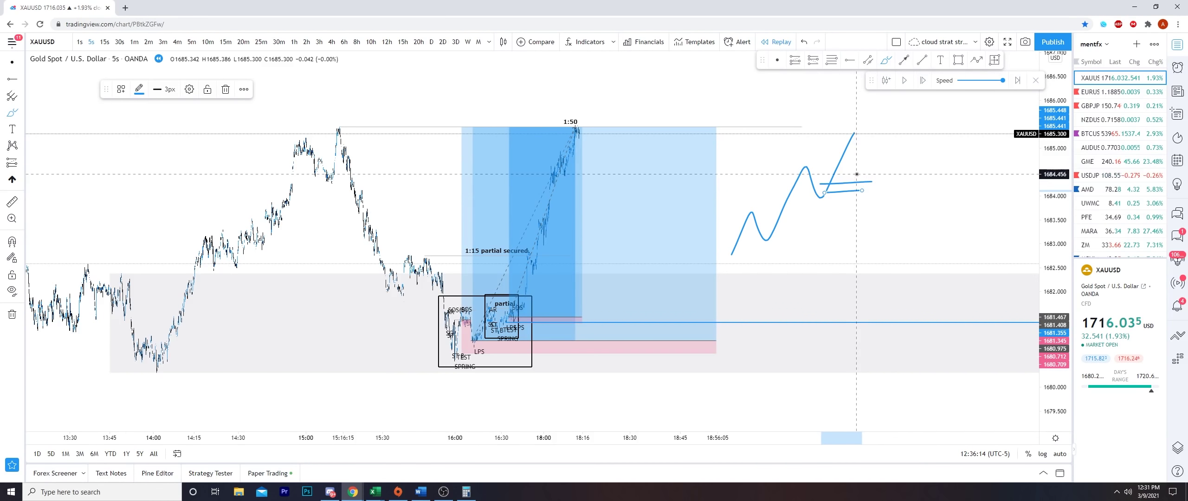
{"action": "mouse_move", "coordinate": [856, 136]}
{"action": "left_mouse_down"}
{"action": "mouse_move", "coordinate": [868, 183]}
{"action": "mouse_move", "coordinate": [849, 206]}
{"action": "mouse_move", "coordinate": [895, 210]}
{"action": "mouse_move", "coordinate": [963, 284]}
{"action": "left_mouse_up"}
{"action": "mouse_move", "coordinate": [911, 203]}
{"action": "left_mouse_down"}
{"action": "mouse_move", "coordinate": [948, 243]}
{"action": "mouse_move", "coordinate": [974, 241]}
{"action": "mouse_move", "coordinate": [994, 176]}
{"action": "left_mouse_up"}
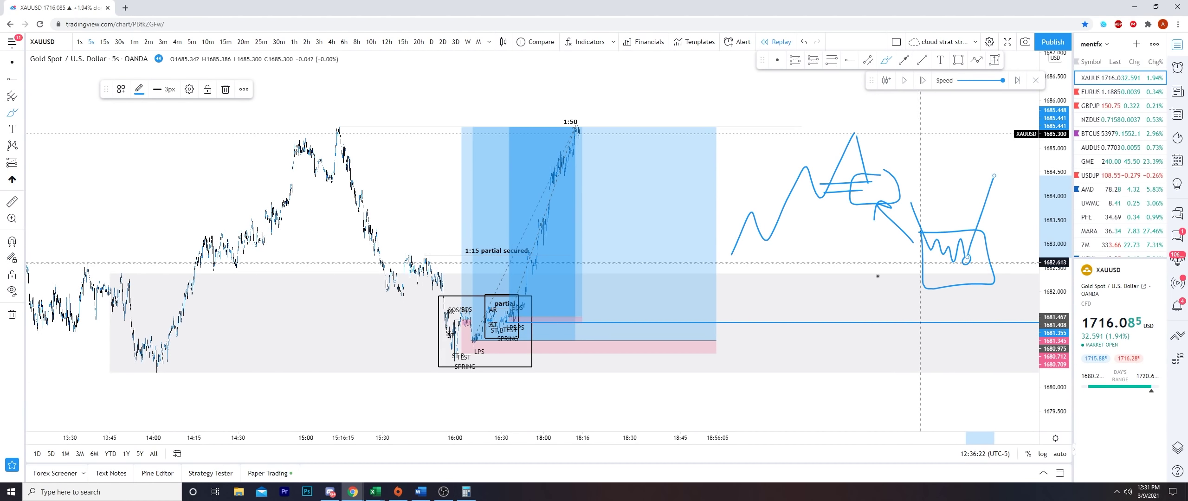
- Brush a circle around the boxed entry range, a line up along the rally, and a hook turning down past the 1:50 target
{"action": "mouse_move", "coordinate": [528, 293]}
{"action": "left_mouse_down"}
{"action": "mouse_move", "coordinate": [466, 372]}
{"action": "mouse_move", "coordinate": [505, 290]}
{"action": "left_mouse_up"}
{"action": "left_click_drag", "start_coordinate": [510, 334], "coordinate": [591, 152]}
{"action": "mouse_move", "coordinate": [571, 166]}
{"action": "left_mouse_down"}
{"action": "mouse_move", "coordinate": [586, 151]}
{"action": "mouse_move", "coordinate": [610, 186]}
{"action": "left_mouse_up"}
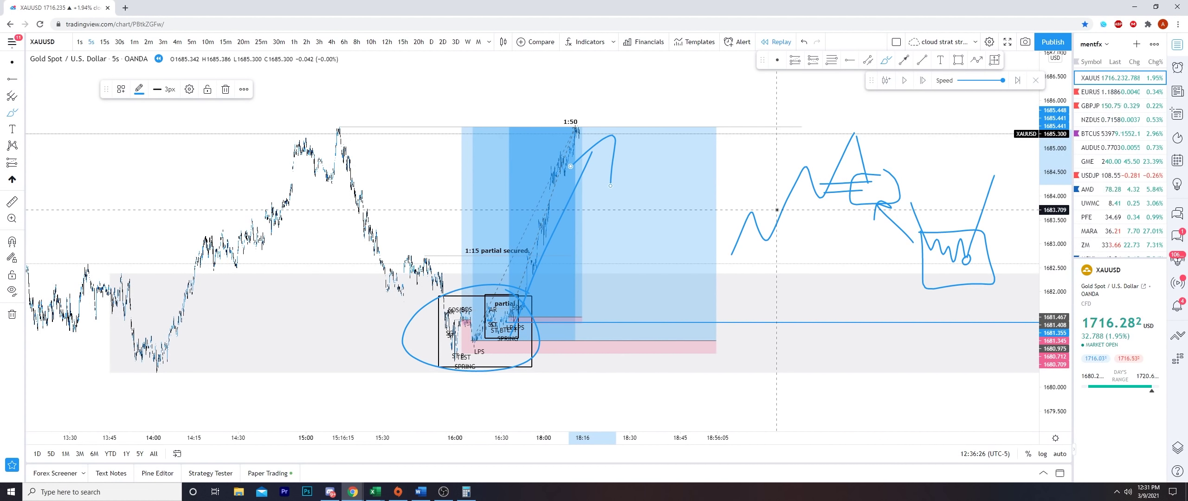